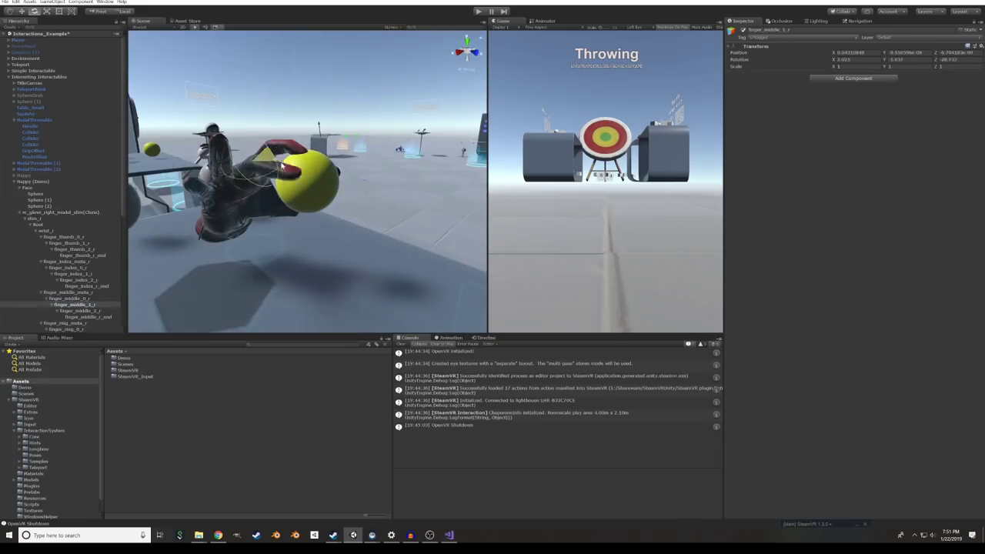
- Select individual finger bones of the right glove model, including middle-finger joints, and examine the hand's grip on the held object
{"action": "left_click", "coordinate": [80, 310]}
{"action": "left_click_drag", "start_coordinate": [282, 166], "coordinate": [314, 222], "text": "alt"}
{"action": "left_click", "coordinate": [69, 299]}
{"action": "scroll", "coordinate": [90, 304], "scroll_direction": "down", "scroll_amount": 1}
{"action": "left_click", "coordinate": [90, 303]}
{"action": "scroll", "coordinate": [90, 302], "scroll_direction": "down", "scroll_amount": 3}
{"action": "left_click", "coordinate": [80, 237]}
{"action": "left_click", "coordinate": [83, 267], "text": "ctrl"}
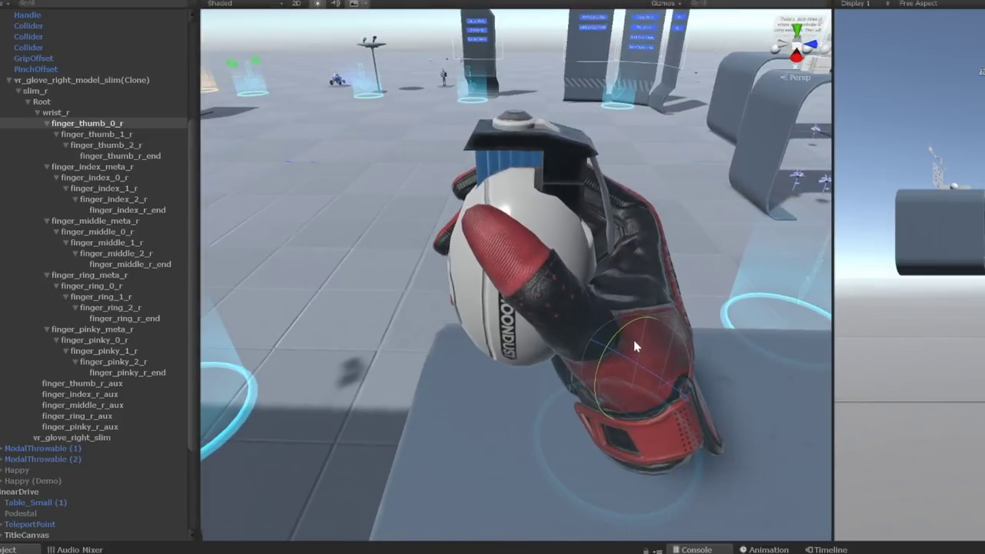
{"action": "left_click_drag", "start_coordinate": [551, 324], "coordinate": [356, 330], "text": "alt"}
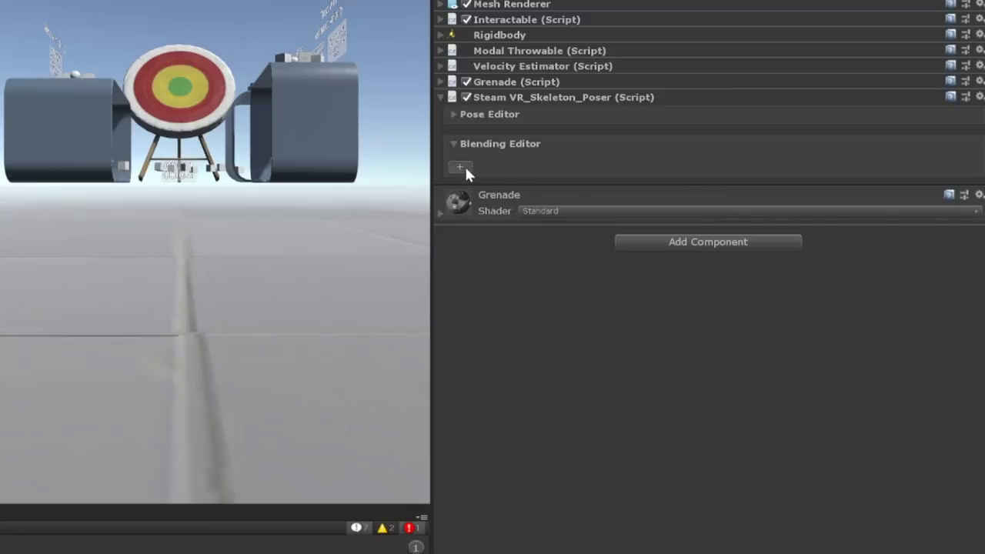
- Add a blending behaviour to the grenade's skeleton poser and enter "blend" as its name
{"action": "left_click", "coordinate": [460, 167]}
{"action": "left_click", "coordinate": [523, 220]}
{"action": "type", "text": "blend"}
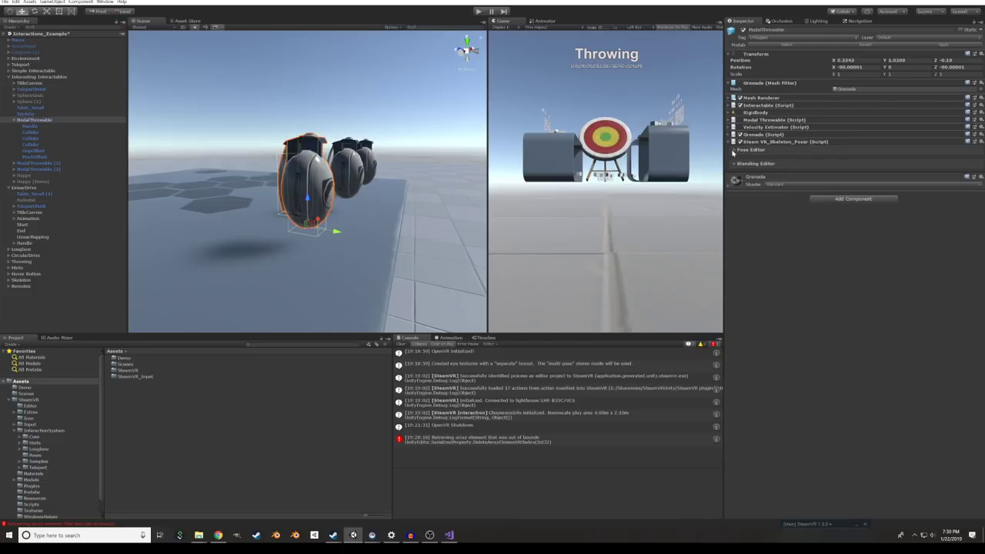
- Open the grenade's pose editor and toggle the left and right hand previews on and off
{"action": "left_click", "coordinate": [733, 151]}
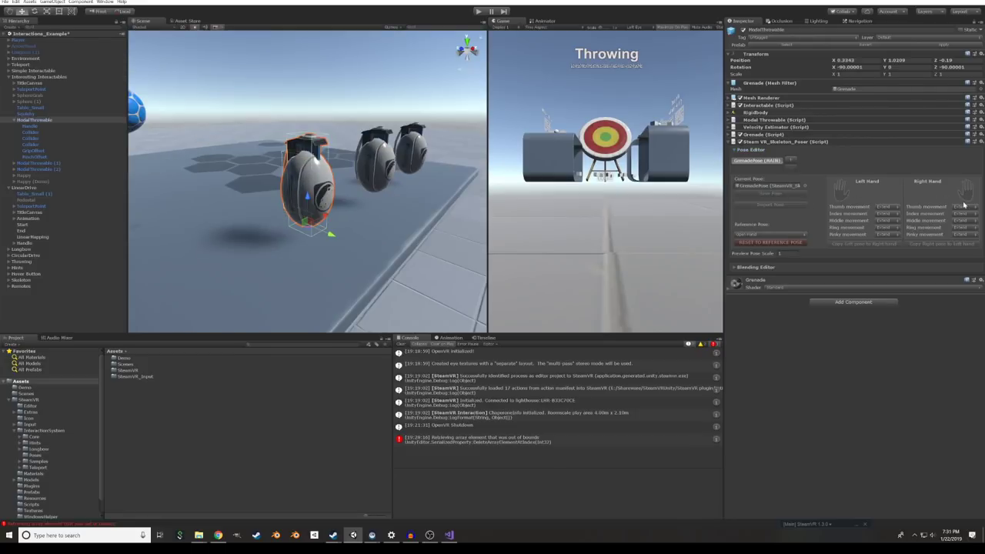
{"action": "left_click", "coordinate": [840, 188]}
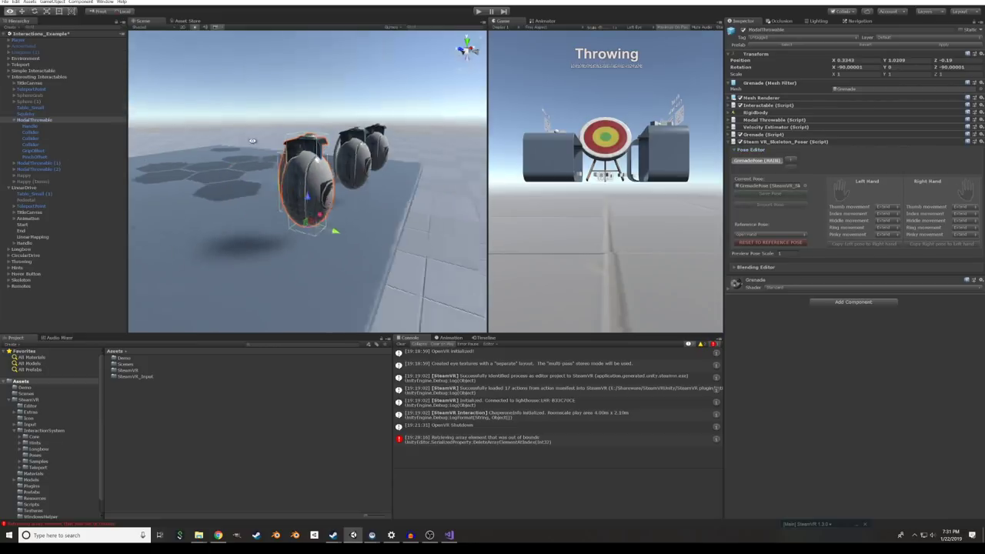
{"action": "left_click", "coordinate": [971, 195]}
{"action": "left_click", "coordinate": [849, 190]}
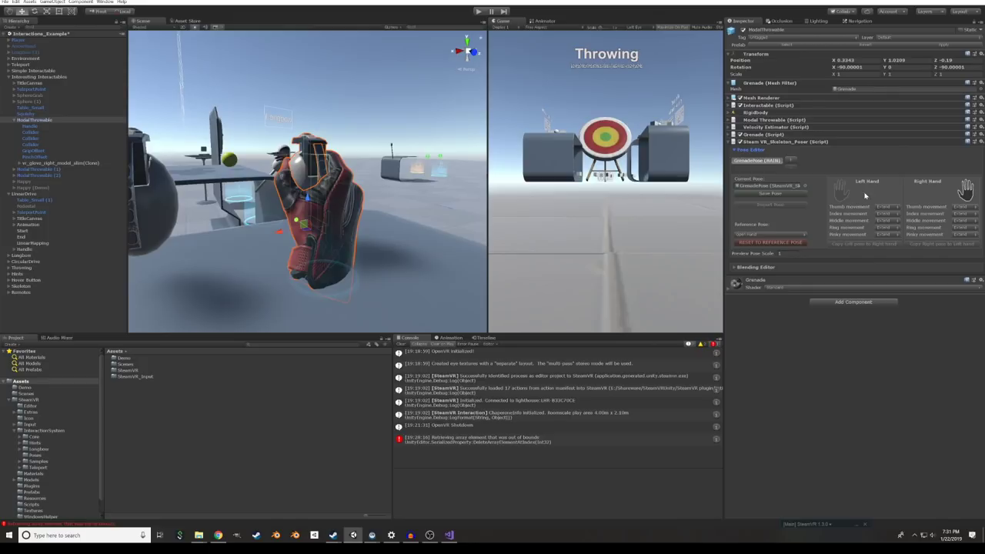
{"action": "left_click", "coordinate": [973, 194]}
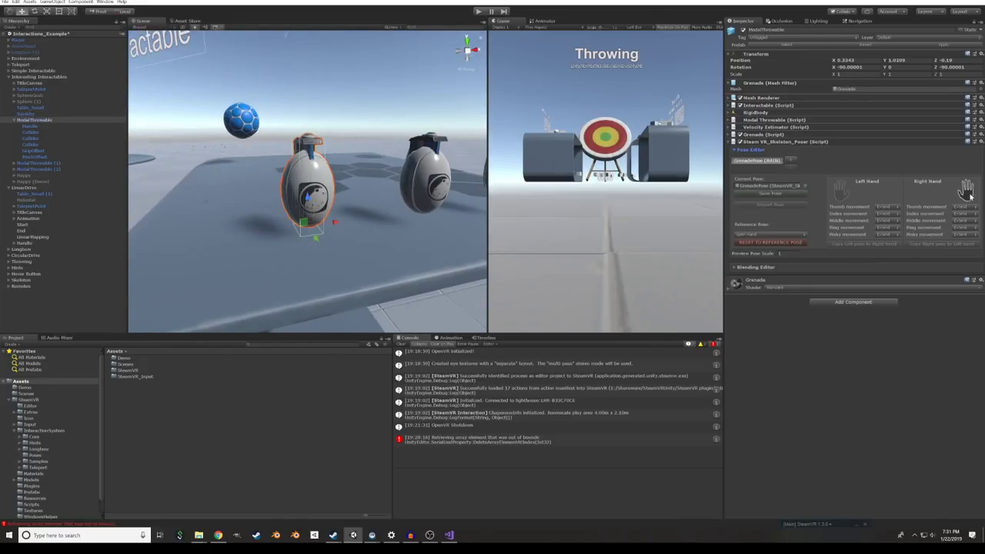
{"action": "left_click", "coordinate": [972, 194]}
{"action": "left_click", "coordinate": [973, 194]}
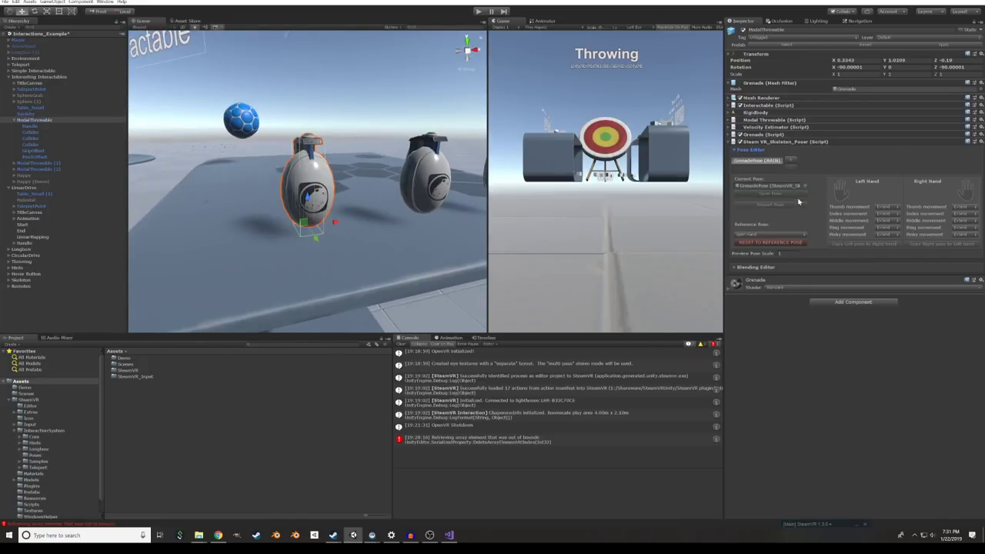
- Show both hand previews on the grenade, and hide the left one so only the right-hand preview stays
{"action": "left_click", "coordinate": [841, 188]}
{"action": "left_click", "coordinate": [965, 190]}
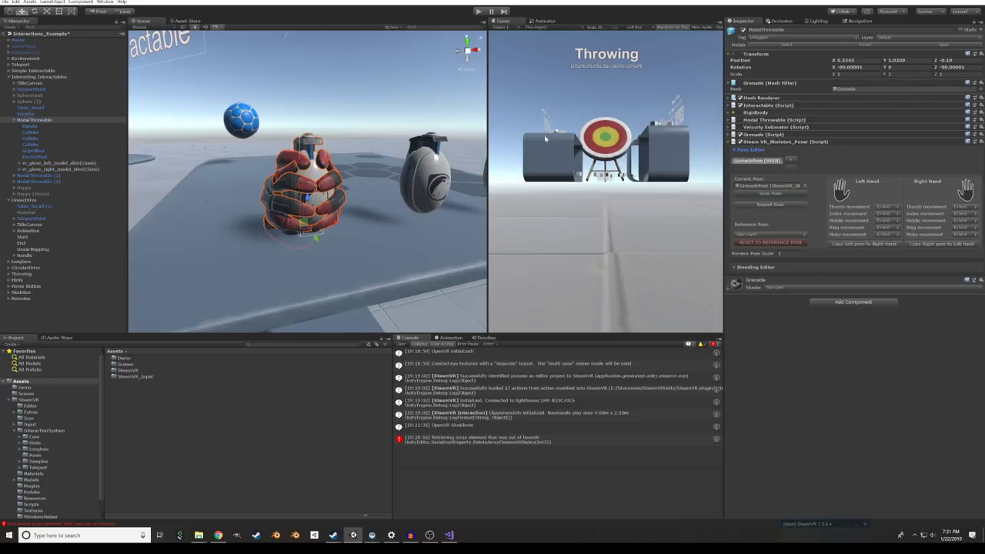
{"action": "left_click", "coordinate": [842, 189]}
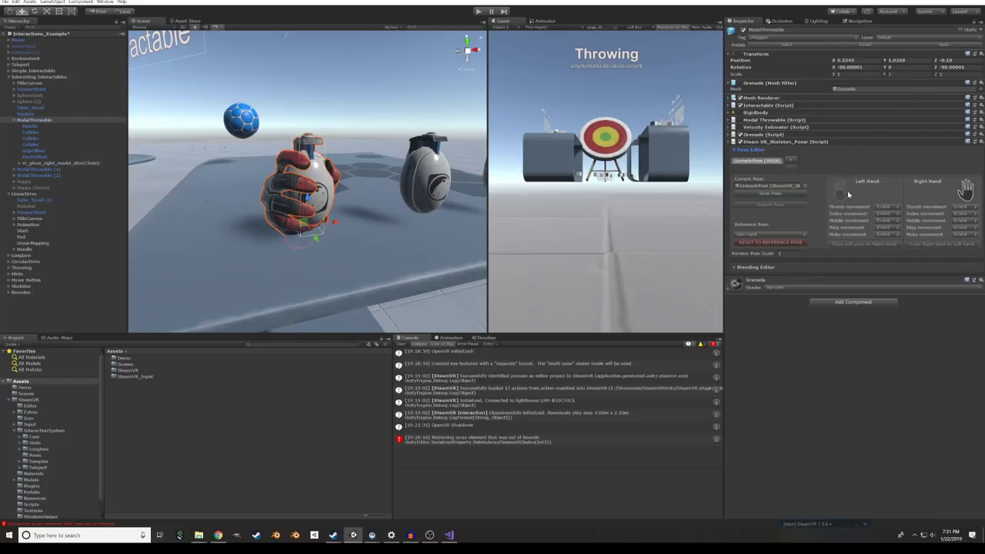
{"action": "left_click_drag", "start_coordinate": [401, 157], "coordinate": [366, 242], "text": "alt"}
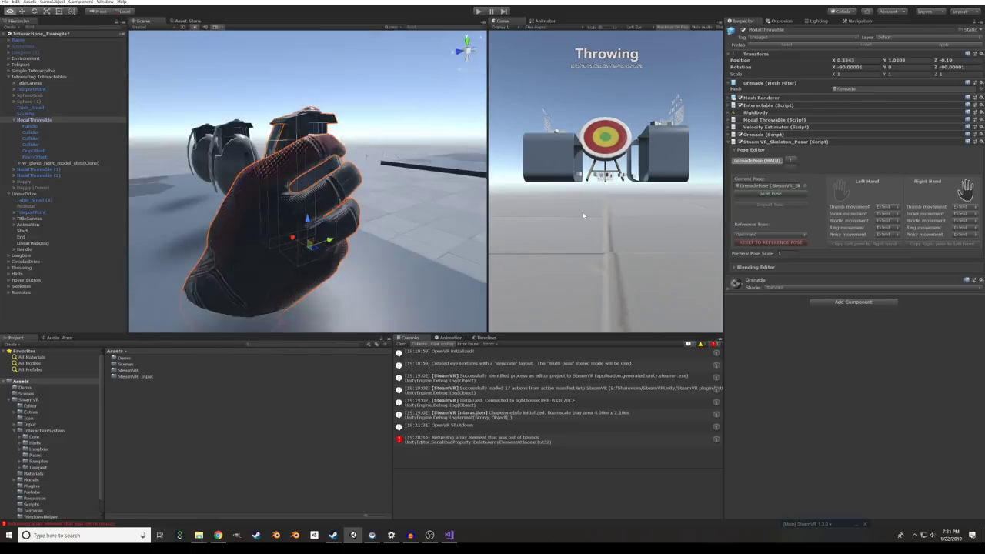
{"action": "left_click_drag", "start_coordinate": [291, 171], "coordinate": [408, 183], "text": "alt"}
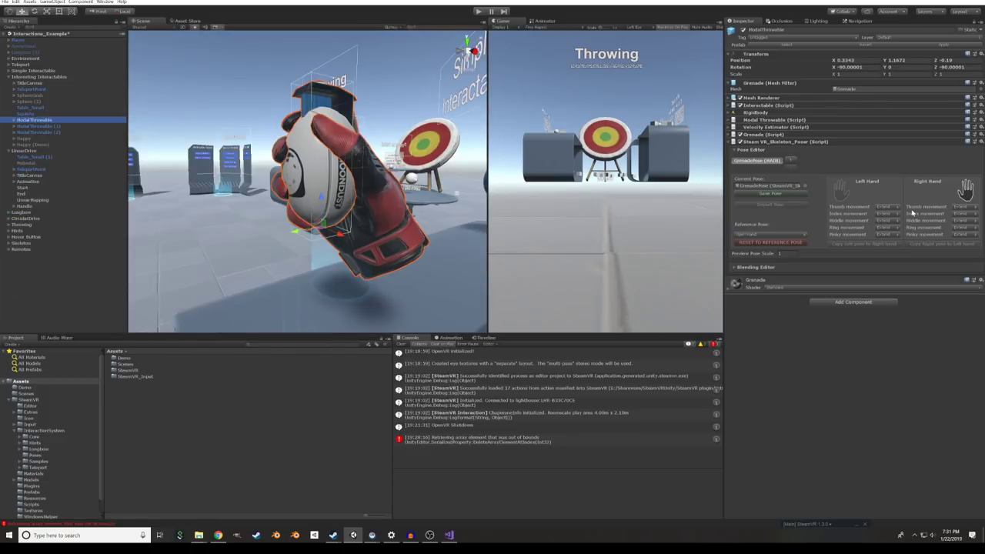
- Expand the full bone hierarchy of the right glove model under ModalThrowable
{"action": "left_click", "coordinate": [15, 121]}
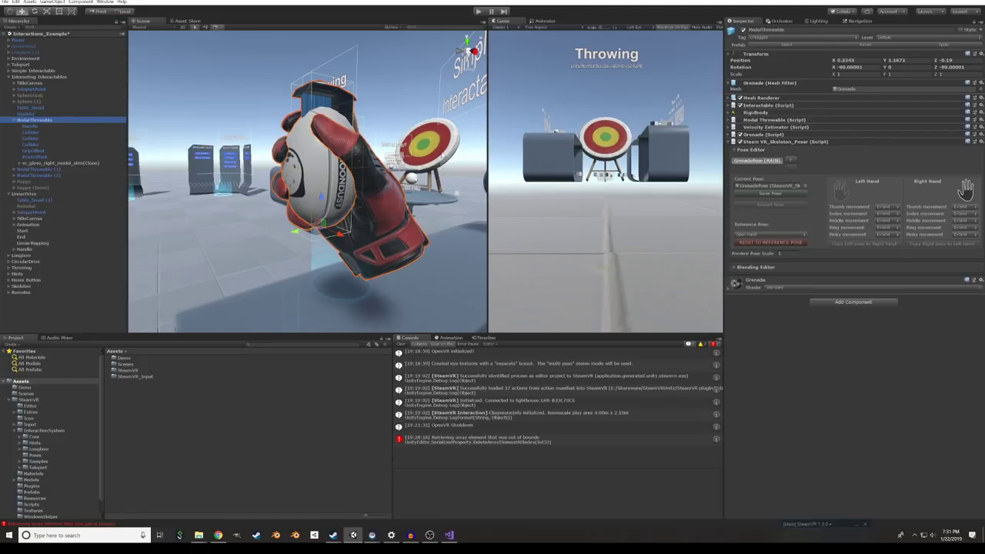
{"action": "left_click", "coordinate": [54, 163]}
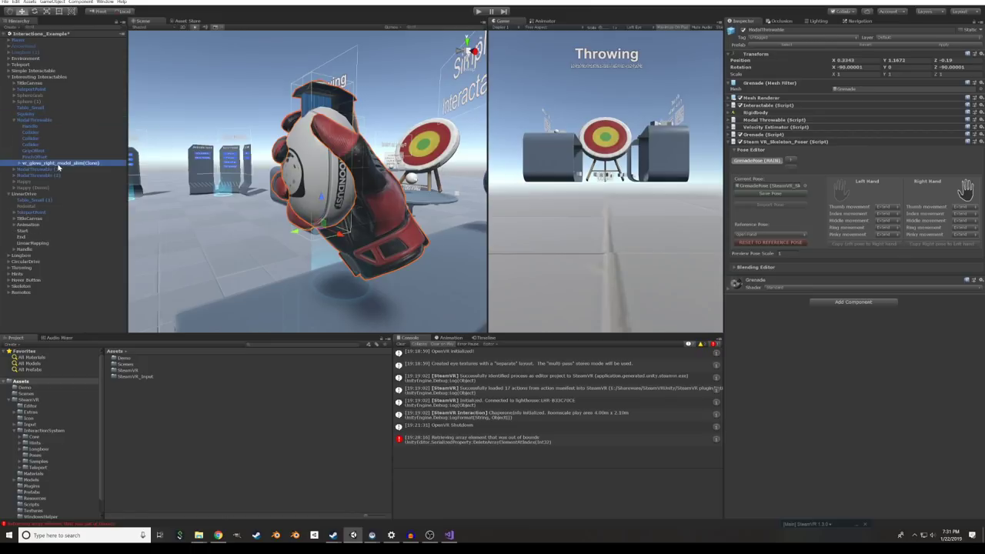
{"action": "left_click", "coordinate": [19, 164], "text": "alt"}
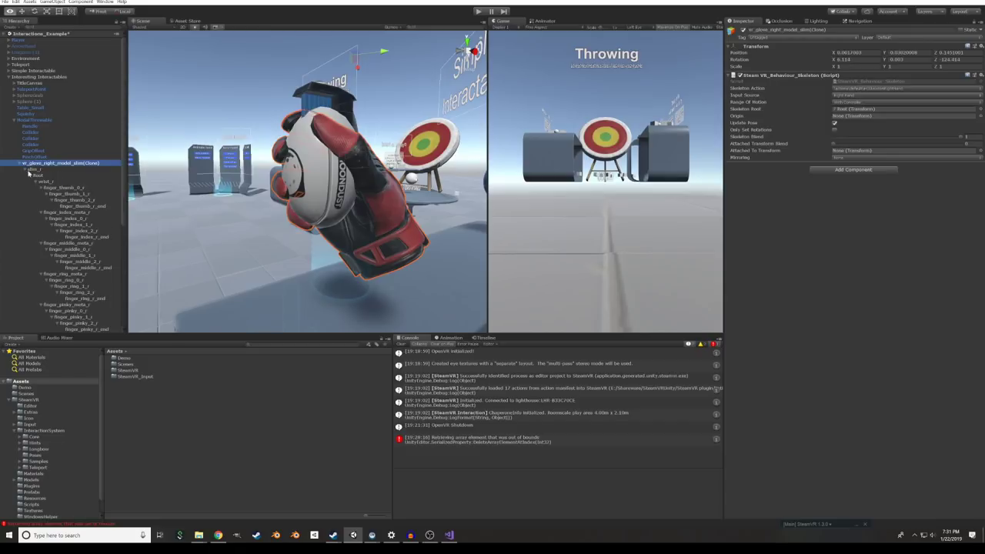
- Select the thumb's base bone finger_thumb_0_r and rotate it against the grenade
{"action": "key", "text": "w"}
{"action": "left_click", "coordinate": [62, 189]}
{"action": "scroll", "coordinate": [64, 198], "scroll_direction": "down", "scroll_amount": 4}
{"action": "left_click_drag", "start_coordinate": [350, 187], "coordinate": [257, 245], "text": "alt"}
{"action": "key", "text": "e"}
{"action": "left_click_drag", "start_coordinate": [373, 220], "coordinate": [329, 175]}
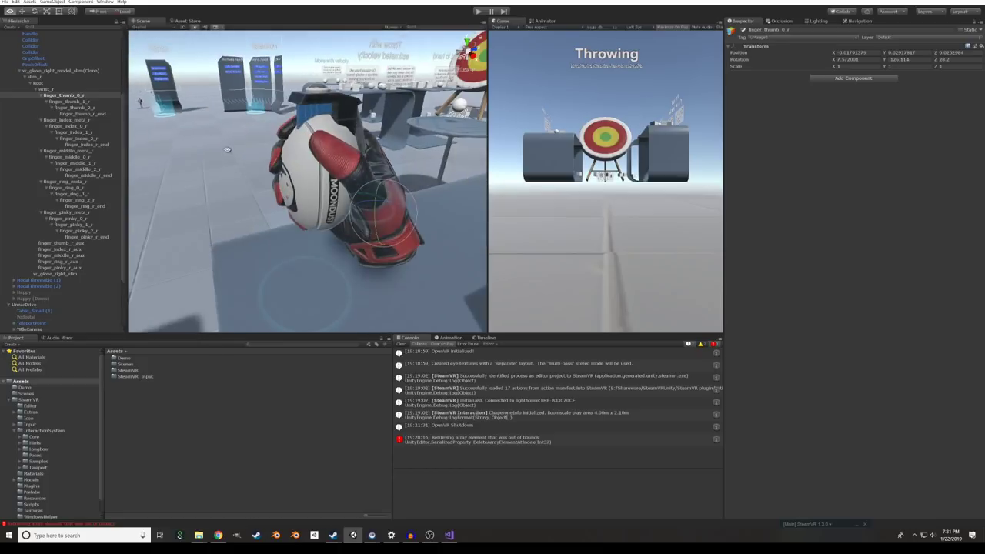
- Collapse the right glove's bone hierarchy and reselect the ModalThrowable grenade
{"action": "left_click", "coordinate": [21, 70]}
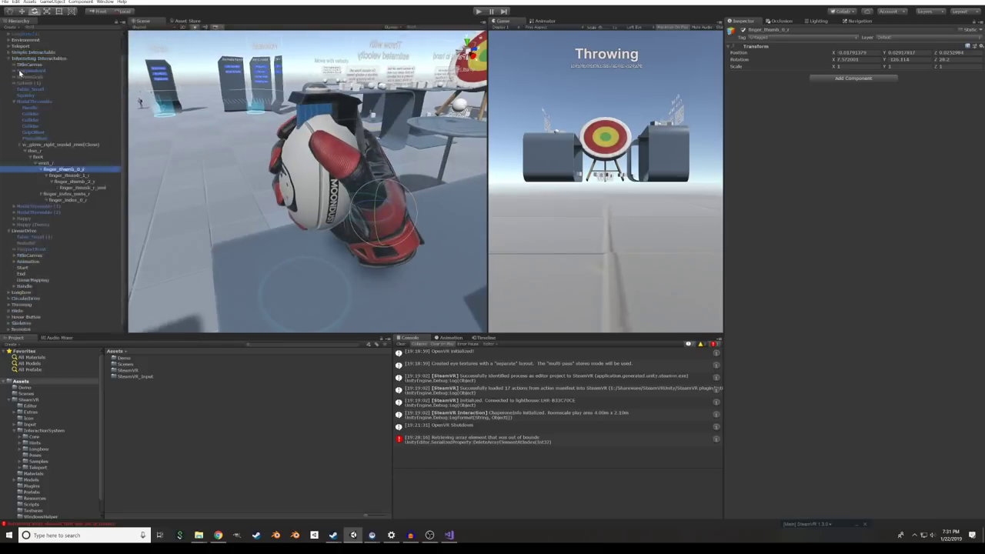
{"action": "left_click", "coordinate": [35, 120]}
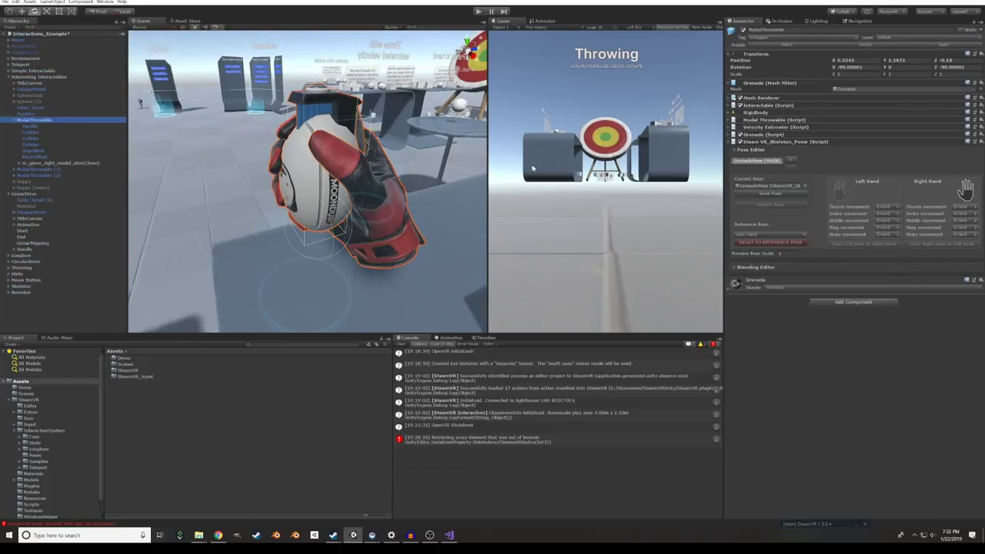
{"action": "left_click_drag", "start_coordinate": [533, 168], "coordinate": [407, 156], "text": "alt"}
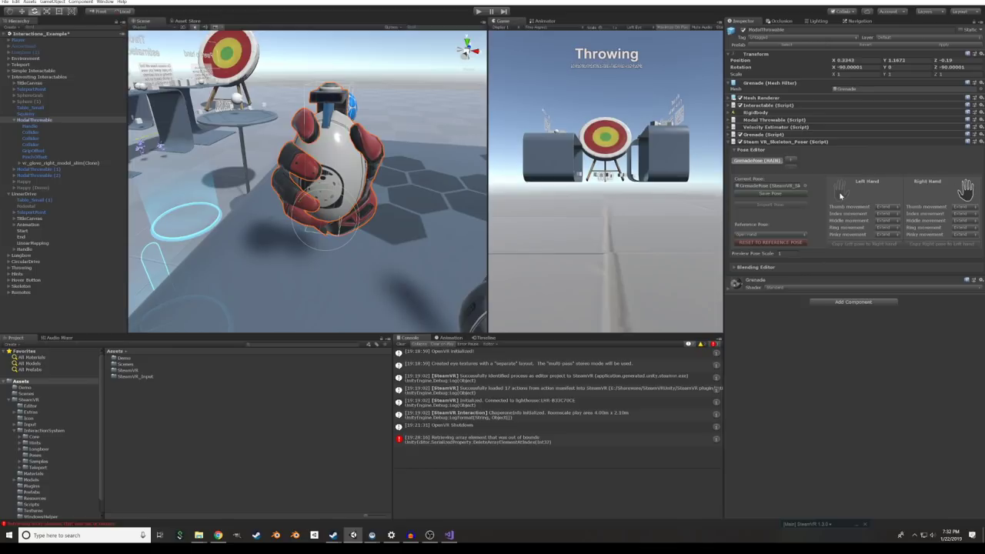
- Show the left-hand preview and copy the right-hand pose to the left hand, overwriting its skeleton data
{"action": "left_click", "coordinate": [841, 190]}
{"action": "left_click_drag", "start_coordinate": [363, 165], "coordinate": [387, 171], "text": "alt"}
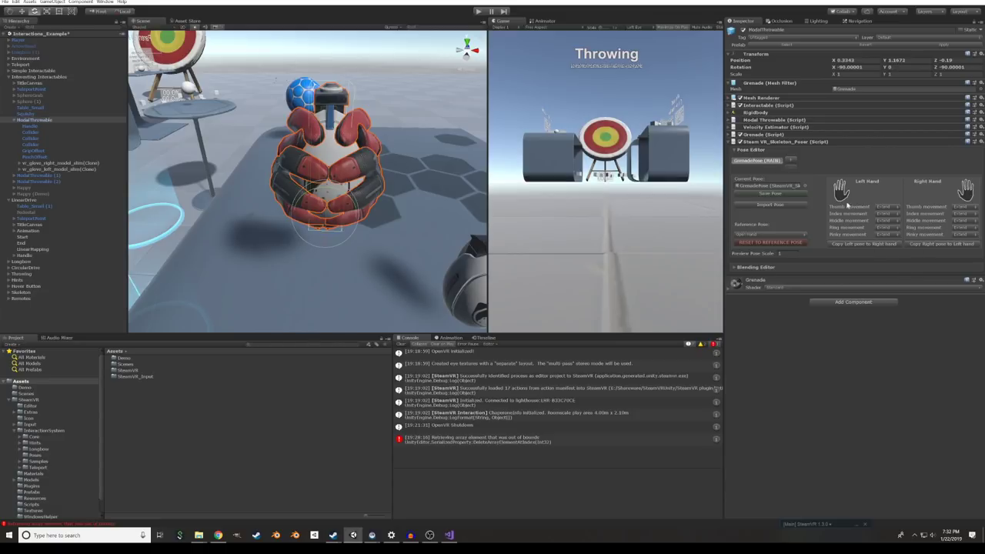
{"action": "left_click", "coordinate": [961, 245]}
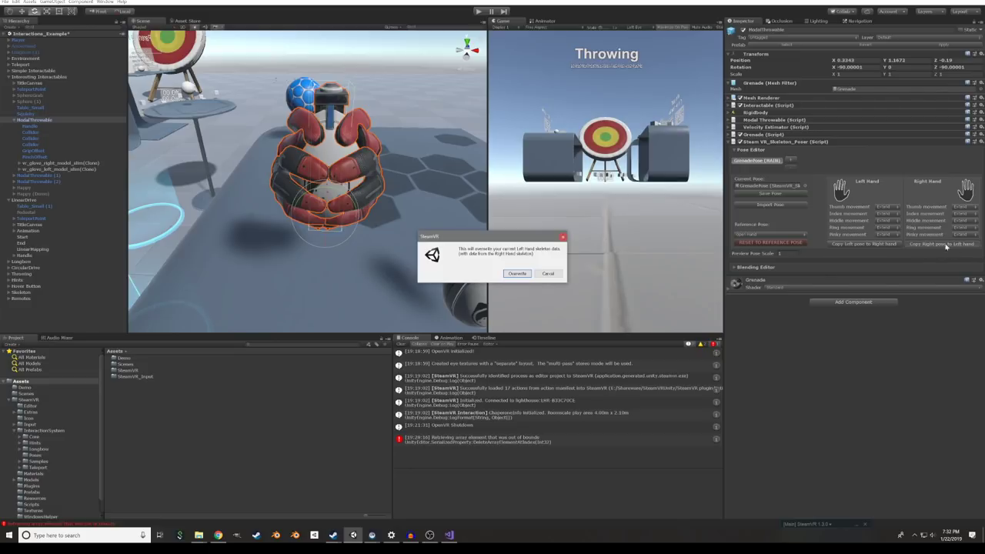
{"action": "left_click", "coordinate": [515, 274]}
{"action": "left_click_drag", "start_coordinate": [281, 156], "coordinate": [411, 224], "text": "alt"}
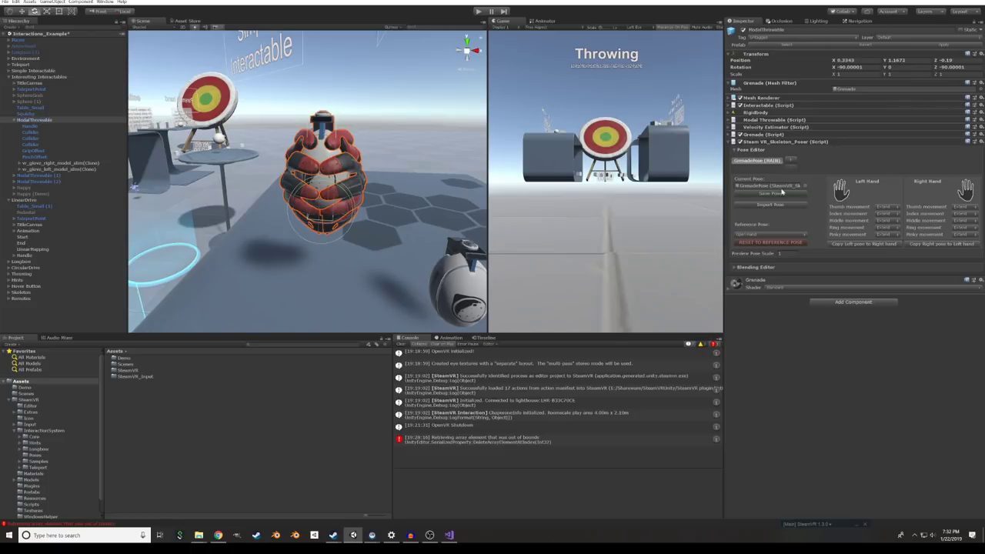
- Save the current GrenadePose with both hands' poses
{"action": "left_click", "coordinate": [797, 196]}
{"action": "left_click_drag", "start_coordinate": [467, 207], "coordinate": [301, 224], "text": "alt"}
{"action": "left_click_drag", "start_coordinate": [283, 188], "coordinate": [415, 172], "text": "alt"}
{"action": "mouse_move", "coordinate": [326, 139]}
{"action": "left_mouse_down", "text": "alt"}
{"action": "mouse_move", "coordinate": [327, 173]}
{"action": "mouse_move", "coordinate": [331, 146]}
{"action": "left_mouse_up", "text": "alt"}
{"action": "scroll", "coordinate": [330, 147], "scroll_direction": "up", "scroll_amount": 3}
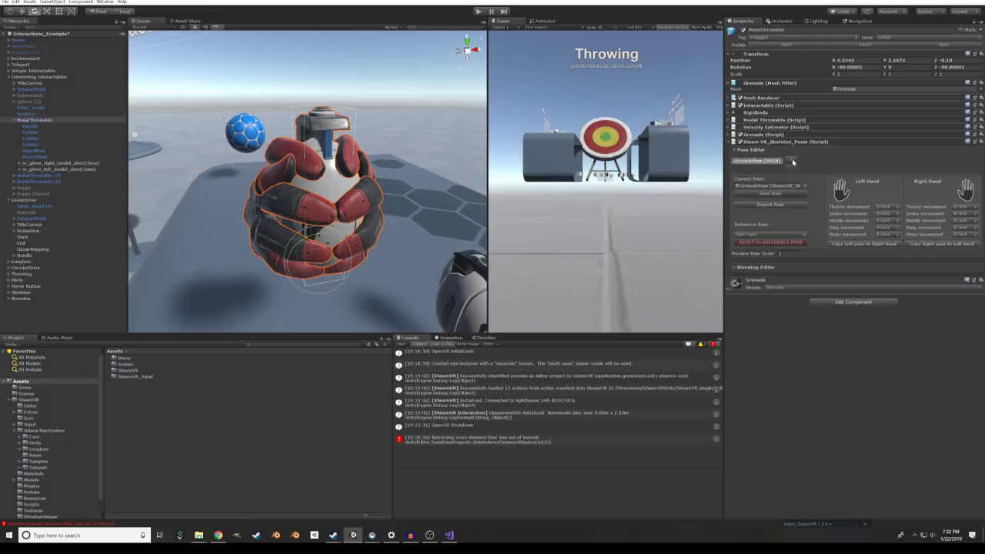
- Add a second pose slot to the grenade's skeleton poser and browse the existing skeleton poses for it
{"action": "left_click", "coordinate": [793, 162]}
{"action": "left_click", "coordinate": [811, 163]}
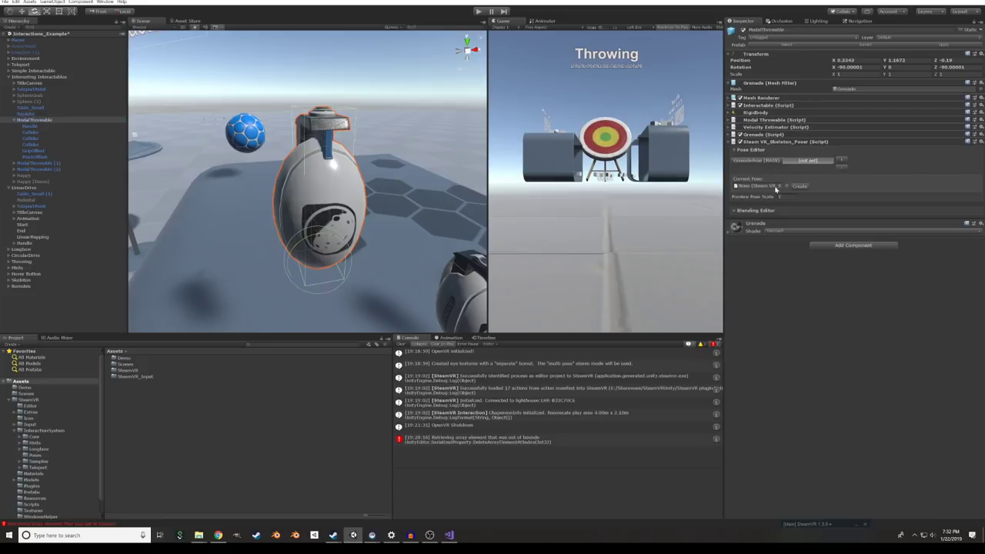
{"action": "left_click", "coordinate": [782, 187]}
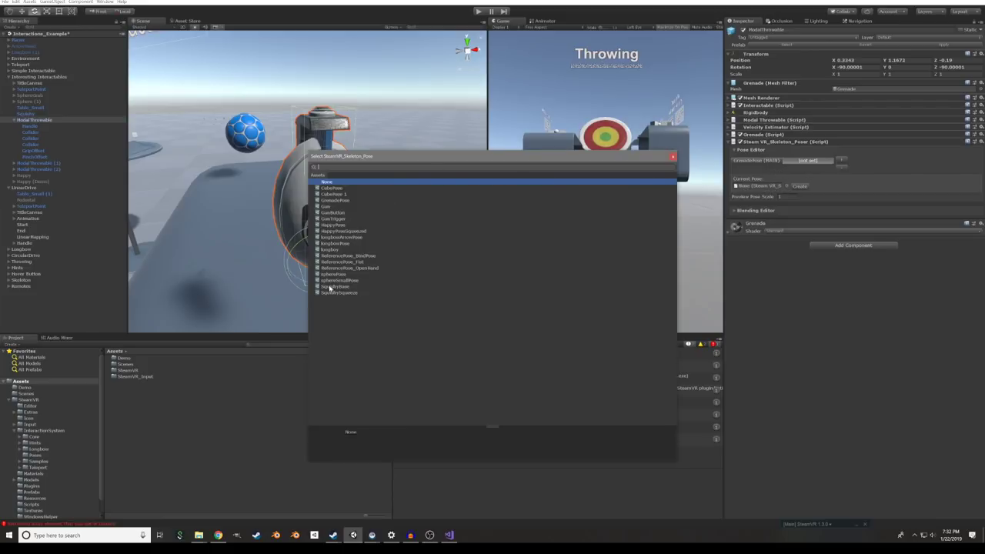
{"action": "left_click", "coordinate": [673, 157]}
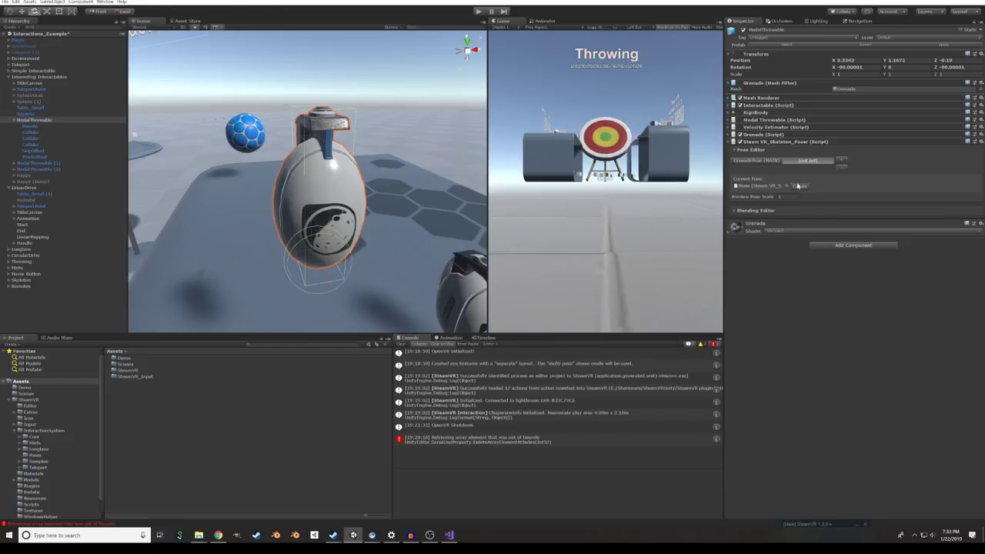
- Create a new skeleton pose asset named grenadeDemo in the Demo folder for the second pose slot
{"action": "left_click", "coordinate": [801, 187]}
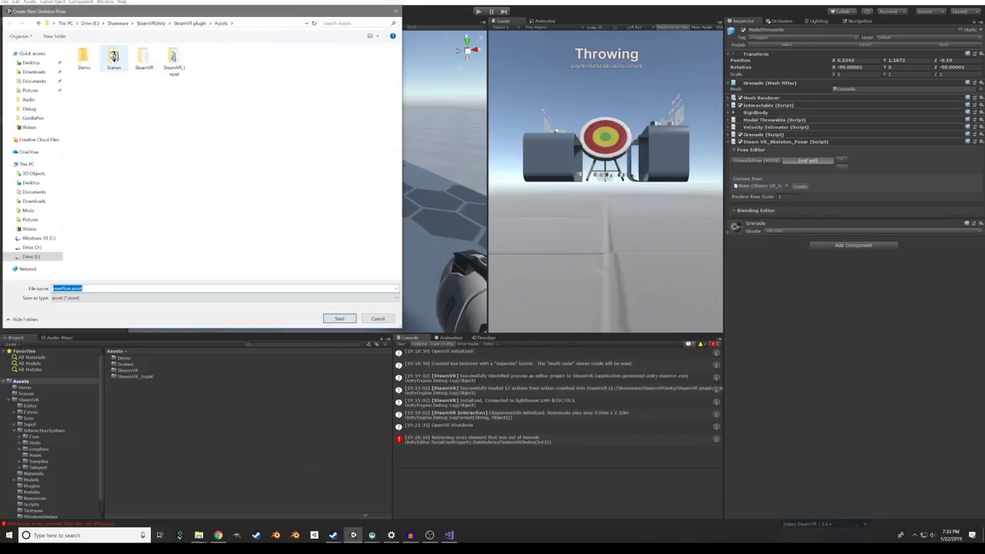
{"action": "double_click", "coordinate": [83, 58]}
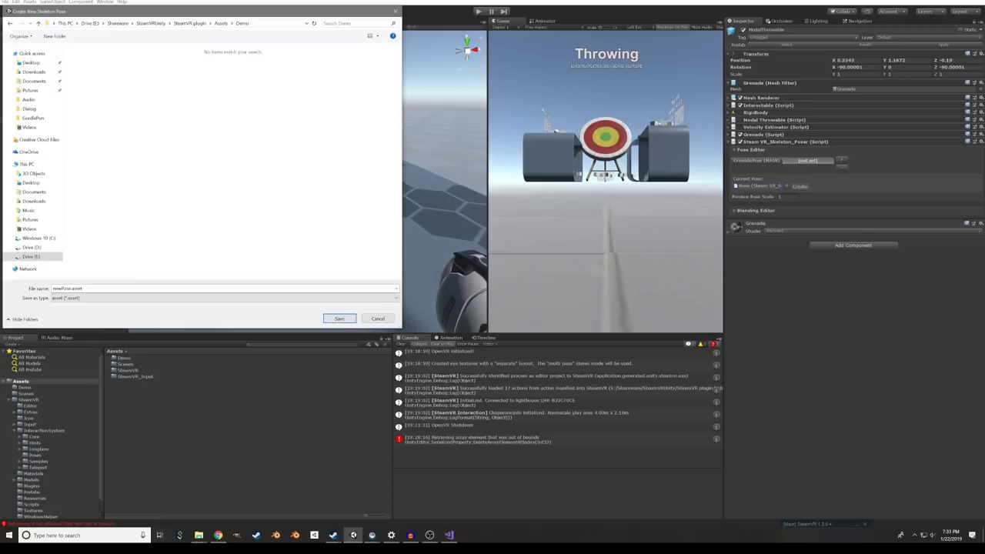
{"action": "type", "text": "grenadeDemo"}
{"action": "key", "text": "Return"}
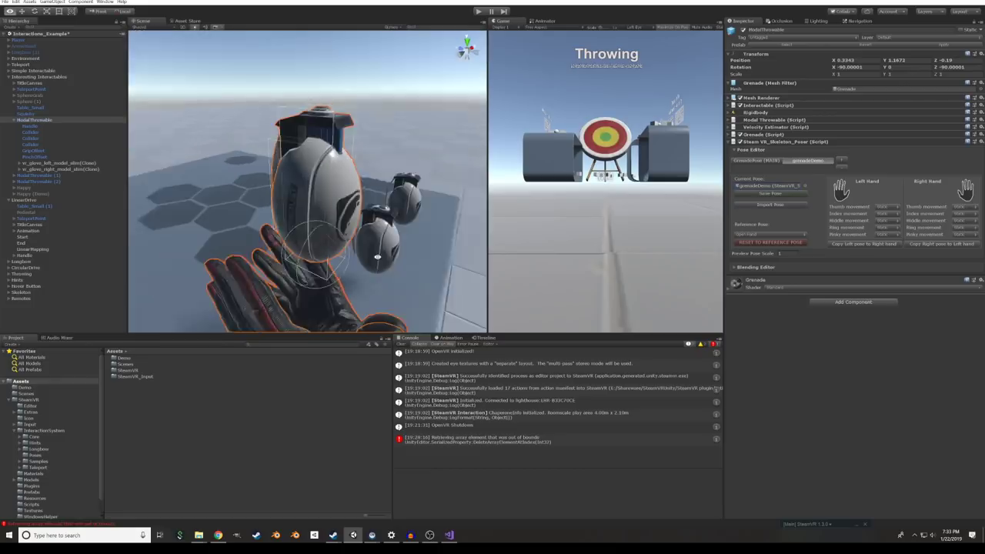
- Import GrenadePose.asset from SteamVR's InteractionSystem Poses folder into the grenadeDemo pose
{"action": "left_click_drag", "start_coordinate": [377, 257], "coordinate": [339, 220], "text": "alt"}
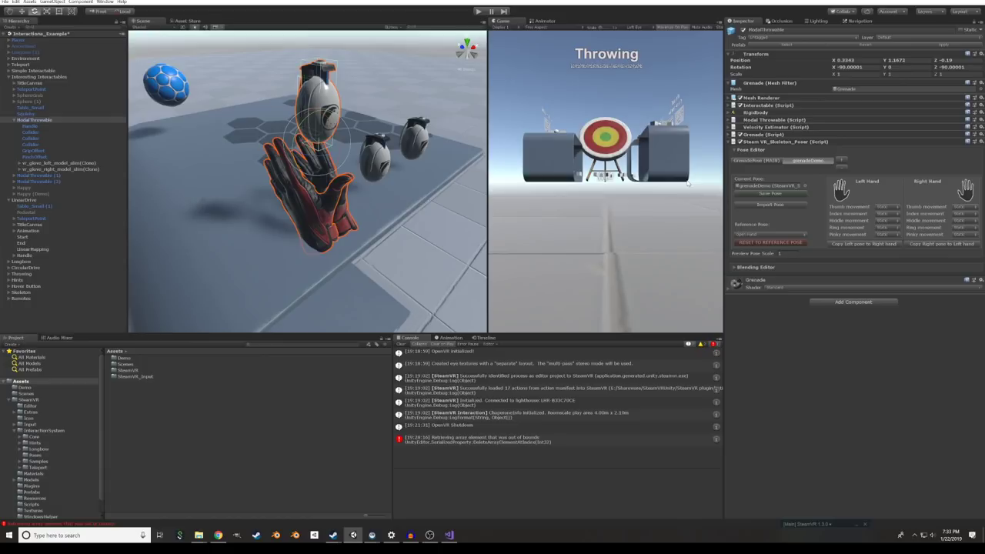
{"action": "left_click", "coordinate": [784, 207]}
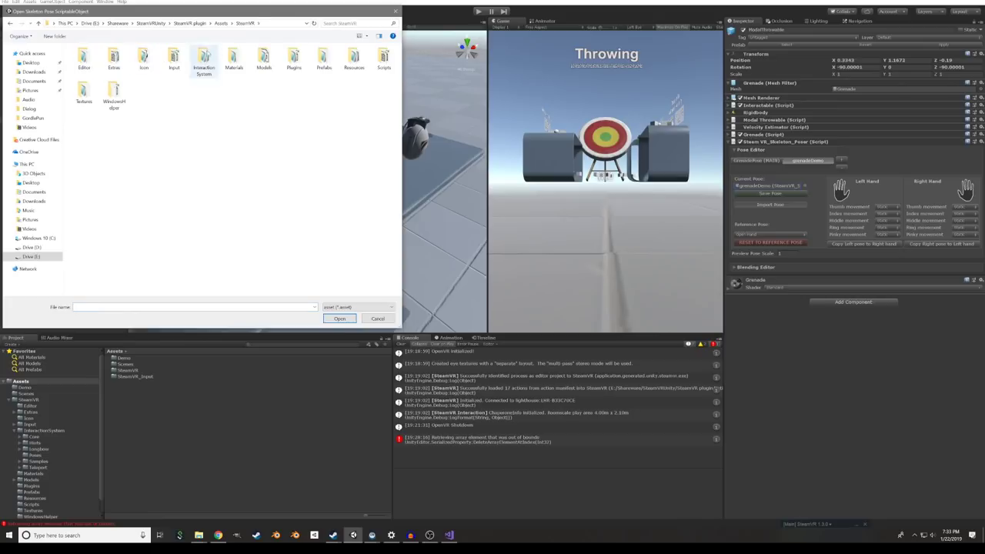
{"action": "double_click", "coordinate": [204, 60]}
{"action": "double_click", "coordinate": [174, 59]}
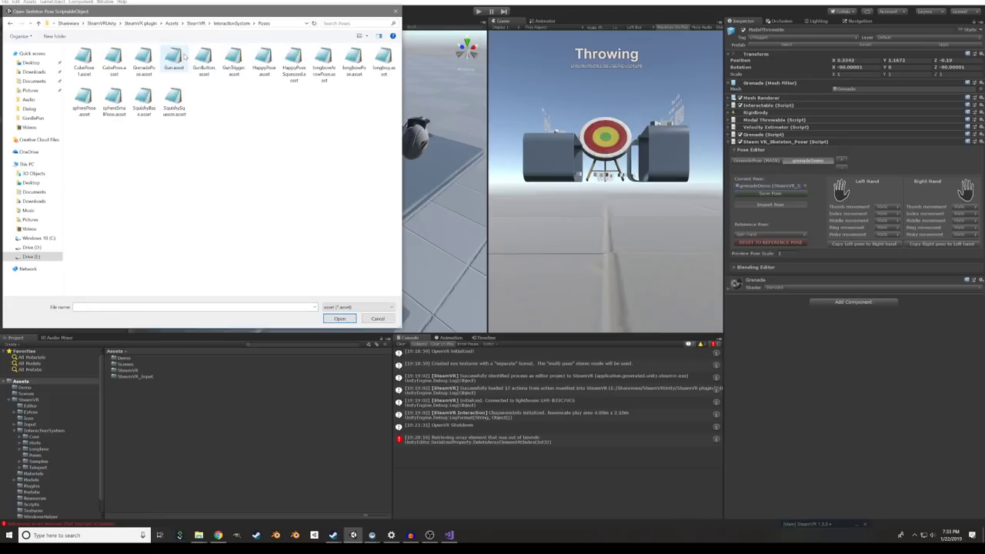
{"action": "left_click", "coordinate": [145, 57]}
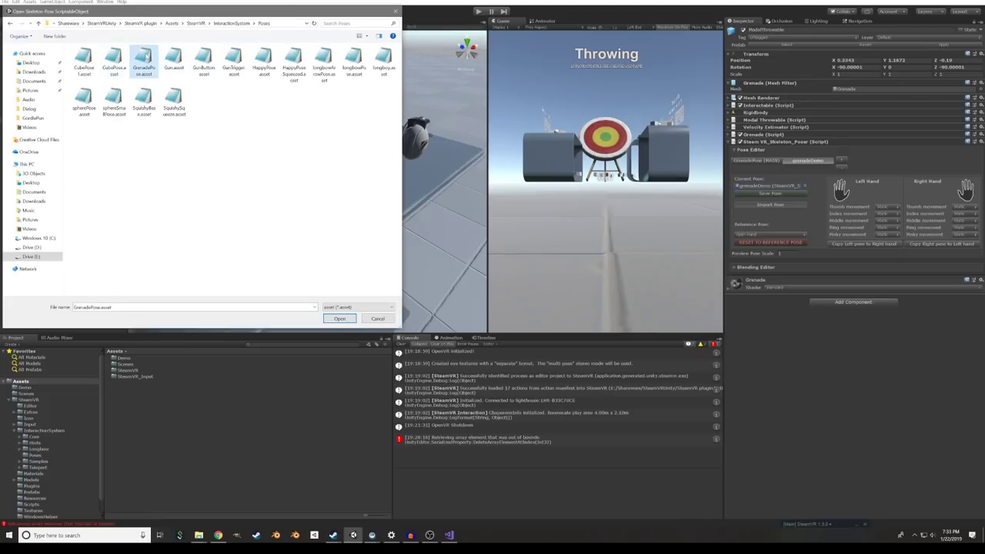
{"action": "left_click", "coordinate": [339, 319]}
- Hide the left-hand preview of the grenadeDemo pose, keeping the right hand shown
{"action": "left_click_drag", "start_coordinate": [364, 145], "coordinate": [202, 160], "text": "alt"}
{"action": "left_click_drag", "start_coordinate": [282, 198], "coordinate": [340, 224], "text": "alt"}
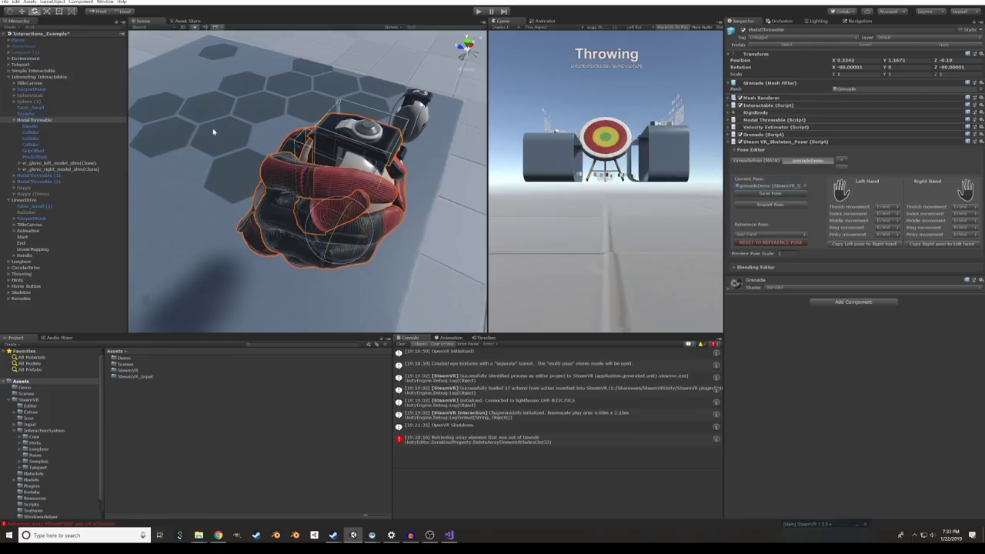
{"action": "left_click", "coordinate": [841, 190]}
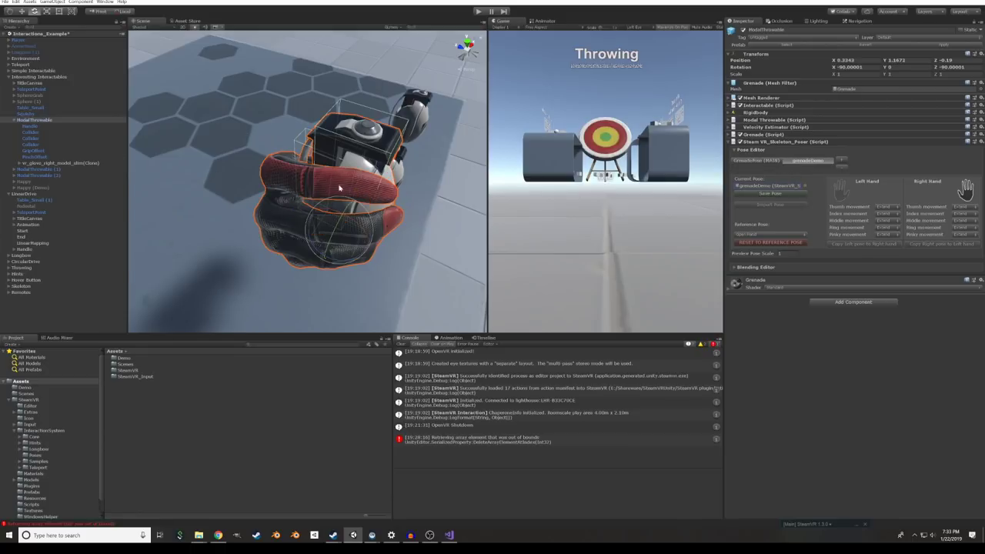
- Expand the right glove's skeleton under ModalThrowable down to all index finger joints and select finger_index_0_r
{"action": "left_click_drag", "start_coordinate": [339, 188], "coordinate": [40, 148], "text": "alt"}
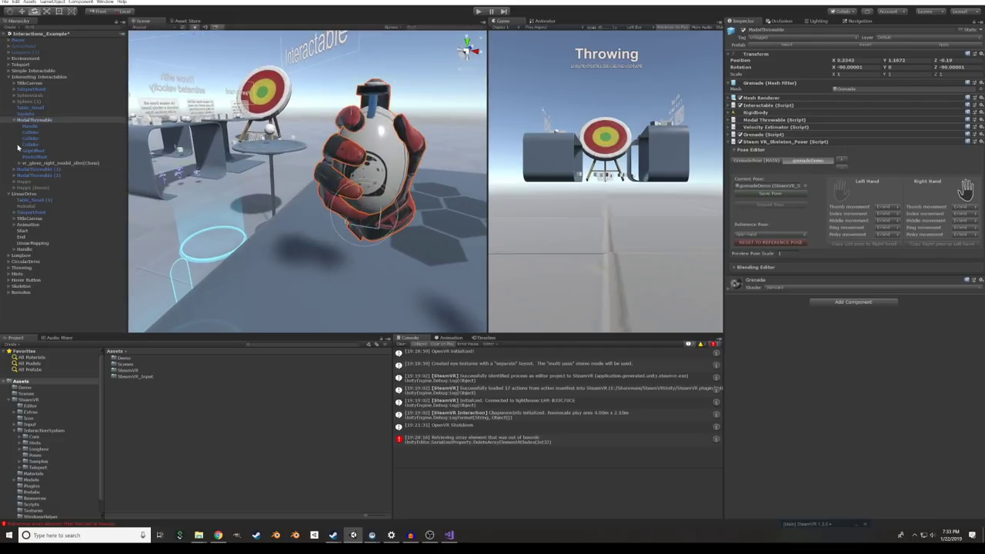
{"action": "left_click", "coordinate": [19, 164]}
{"action": "left_click", "coordinate": [24, 170]}
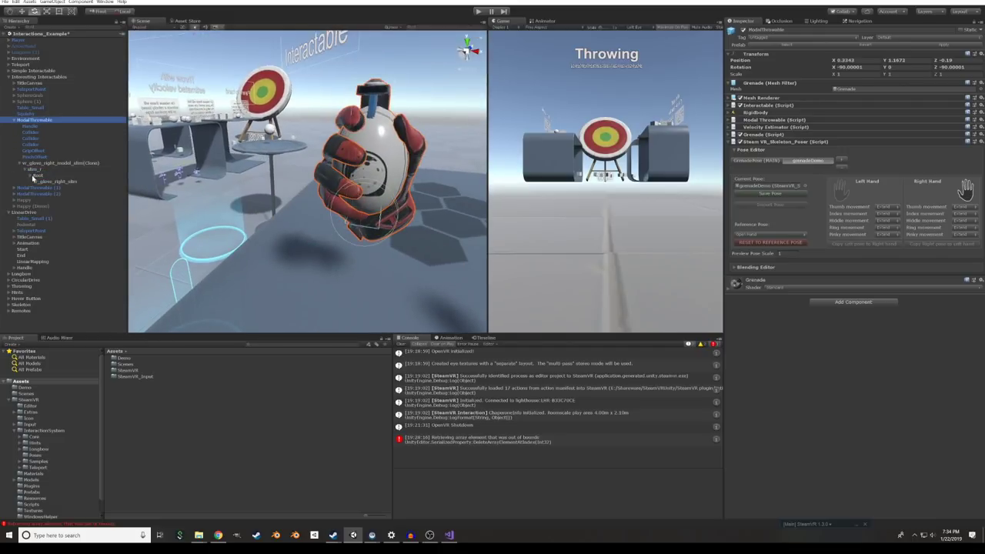
{"action": "left_click", "coordinate": [30, 176]}
{"action": "left_click", "coordinate": [35, 182]}
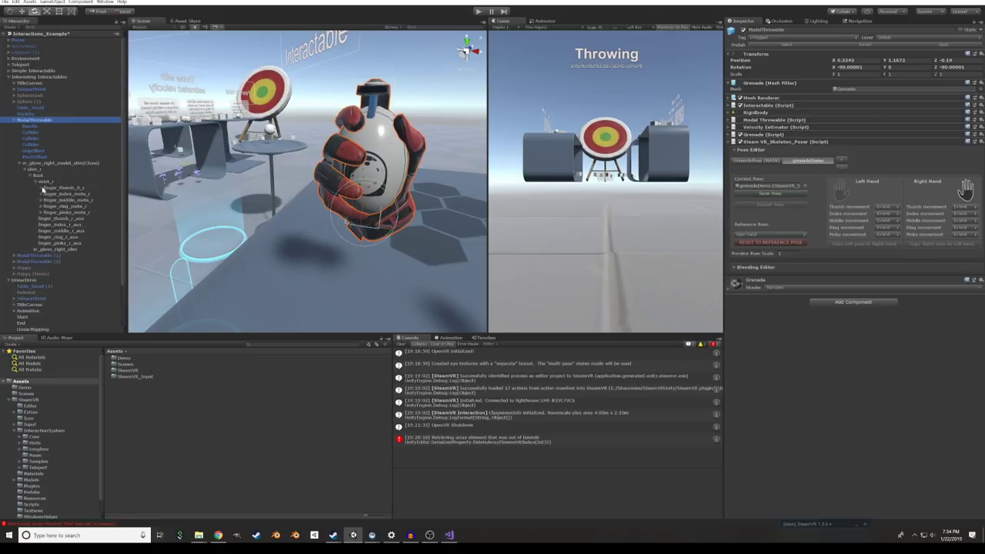
{"action": "left_click", "coordinate": [56, 196]}
{"action": "left_click", "coordinate": [40, 194]}
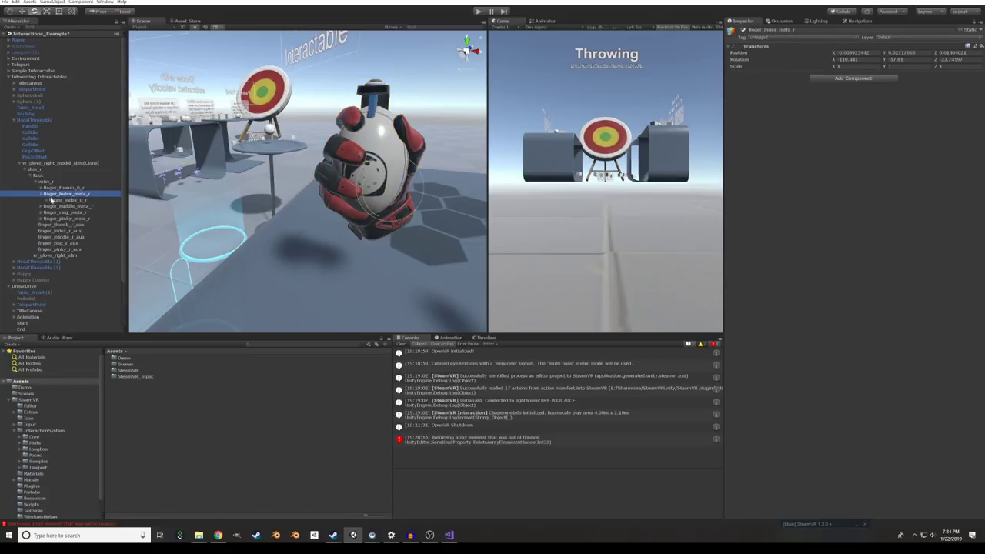
{"action": "left_click", "coordinate": [50, 199]}
{"action": "left_click", "coordinate": [46, 200]}
{"action": "left_click", "coordinate": [51, 207], "text": "alt"}
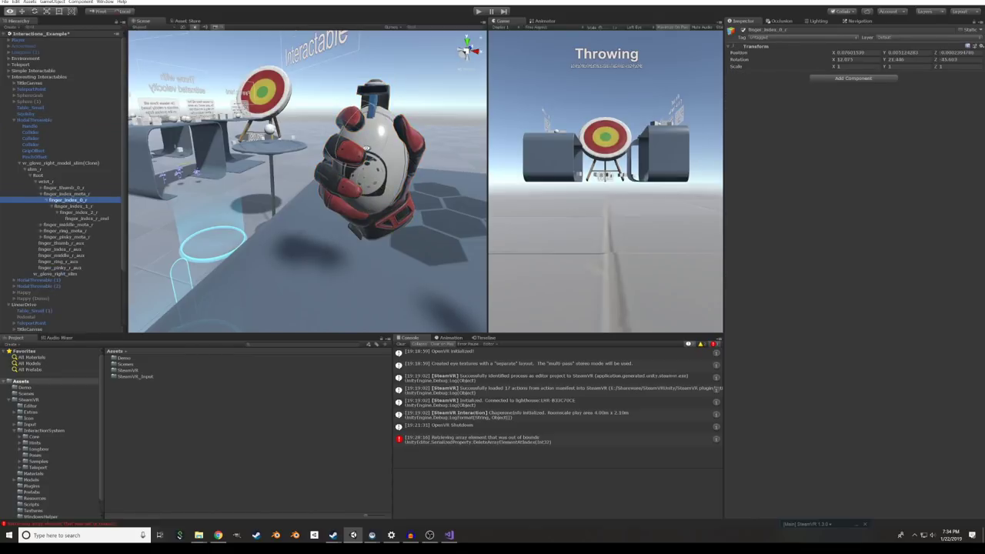
- Rotate the right index finger's joints between finger_index_0_r and finger_index_2_r so the finger extends straight away from the grenade
{"action": "left_click_drag", "start_coordinate": [207, 138], "coordinate": [339, 77], "text": "alt"}
{"action": "left_click", "coordinate": [90, 207]}
{"action": "left_click", "coordinate": [84, 213]}
{"action": "right_click_drag", "start_coordinate": [348, 93], "coordinate": [338, 103], "text": "alt"}
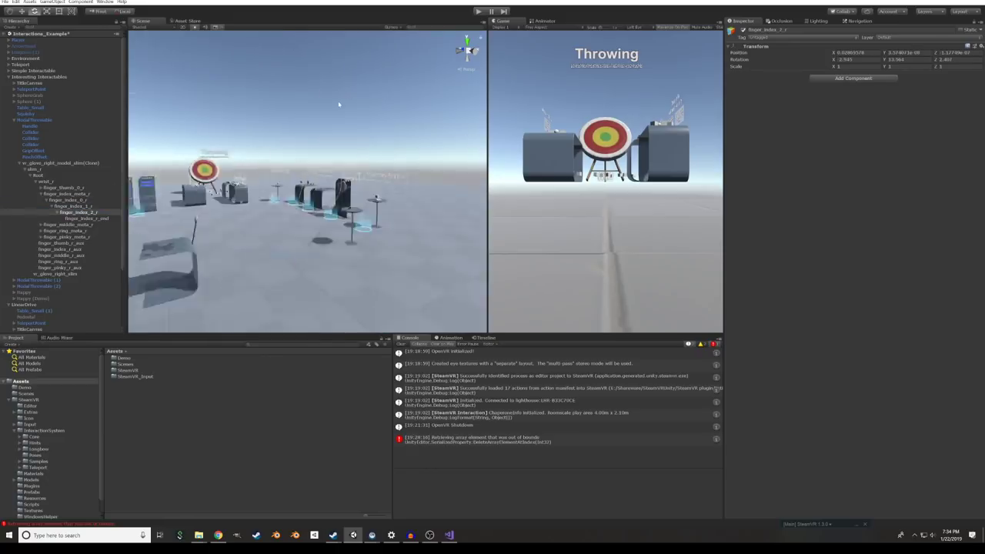
{"action": "left_click_drag", "start_coordinate": [338, 103], "coordinate": [238, 130], "text": "alt"}
{"action": "right_click_drag", "start_coordinate": [238, 130], "coordinate": [714, 268], "text": "alt"}
{"action": "left_click_drag", "start_coordinate": [268, 170], "coordinate": [247, 165], "text": "alt"}
{"action": "right_click_drag", "start_coordinate": [246, 165], "coordinate": [287, 172], "text": "alt"}
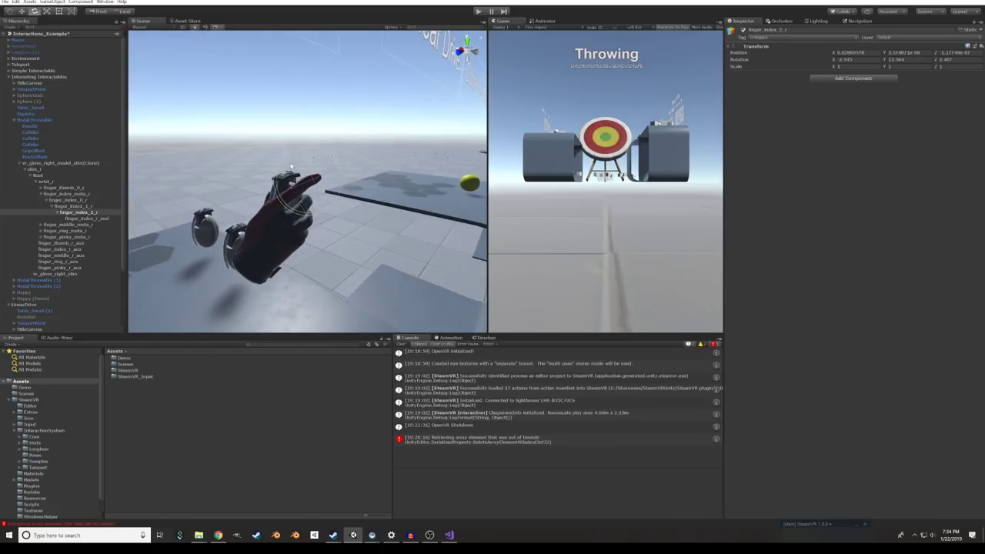
{"action": "left_click_drag", "start_coordinate": [283, 162], "coordinate": [276, 170]}
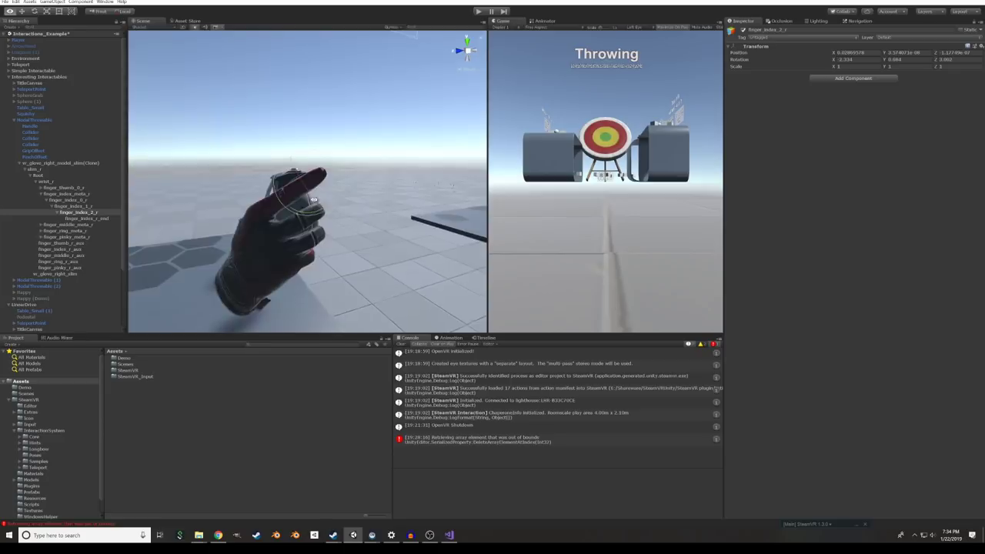
{"action": "left_click", "coordinate": [70, 200]}
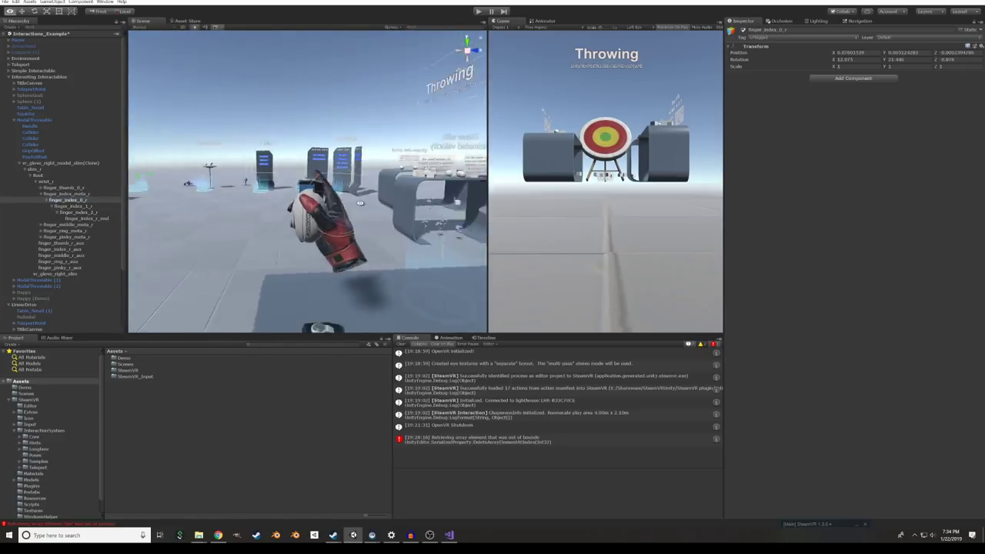
- Show the left hand in ModalThrowable's grenadeDemo pose and overwrite its skeleton data with the right-hand pose
{"action": "left_click", "coordinate": [61, 163]}
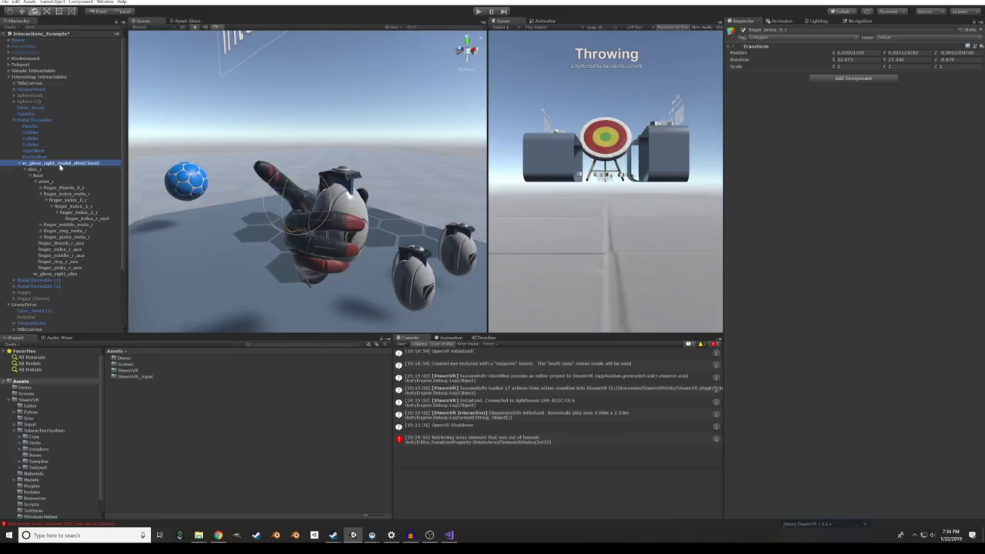
{"action": "left_click", "coordinate": [35, 120]}
{"action": "left_click", "coordinate": [840, 192]}
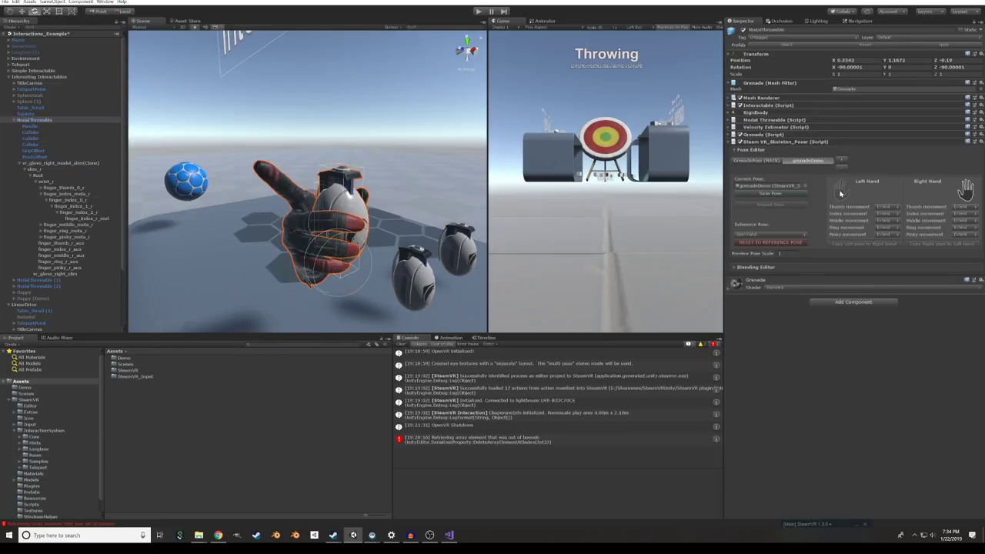
{"action": "left_click", "coordinate": [929, 244]}
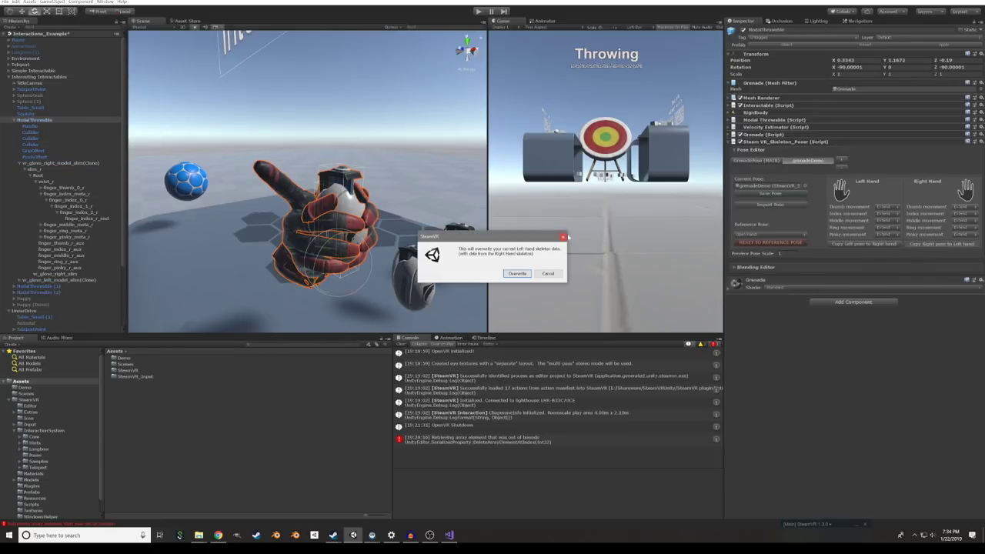
{"action": "left_click", "coordinate": [517, 274]}
{"action": "left_click_drag", "start_coordinate": [431, 231], "coordinate": [794, 242], "text": "alt"}
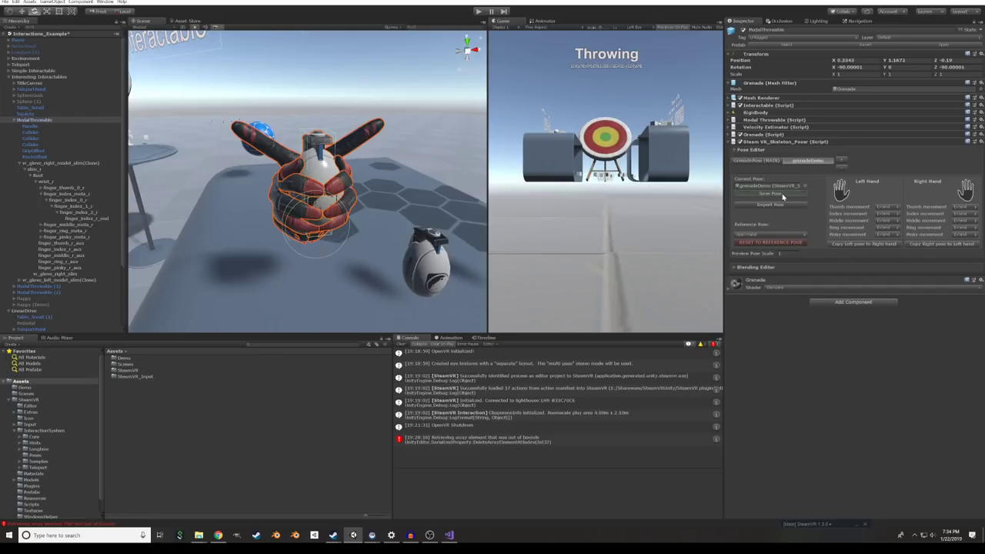
- Compare the GrenadePose (MAIN) and grenadeDemo hand poses on the grenade by switching repeatedly between them
{"action": "left_click", "coordinate": [774, 162]}
{"action": "left_click", "coordinate": [805, 164]}
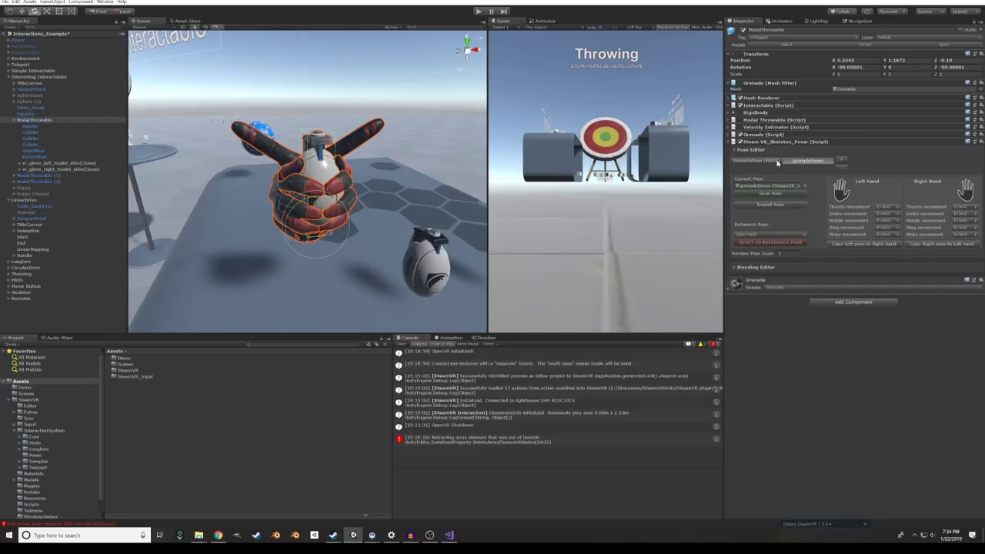
{"action": "left_click", "coordinate": [775, 162]}
{"action": "left_click", "coordinate": [800, 161]}
{"action": "left_click", "coordinate": [777, 161]}
{"action": "left_click", "coordinate": [801, 161]}
{"action": "left_click", "coordinate": [781, 161]}
{"action": "left_click", "coordinate": [797, 160]}
{"action": "left_click", "coordinate": [770, 161]}
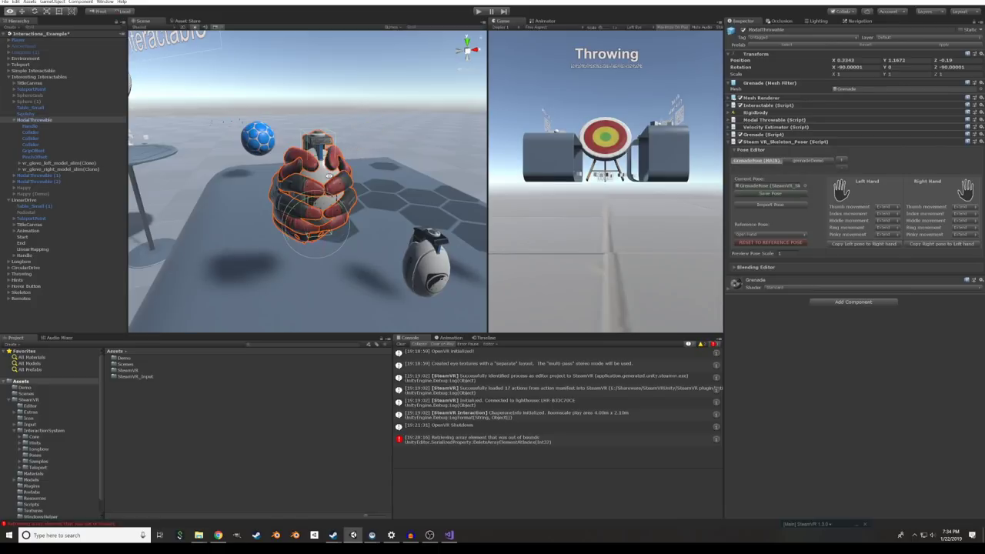
{"action": "left_click_drag", "start_coordinate": [308, 192], "coordinate": [662, 189], "text": "alt"}
{"action": "left_click", "coordinate": [807, 164]}
{"action": "left_click", "coordinate": [758, 160]}
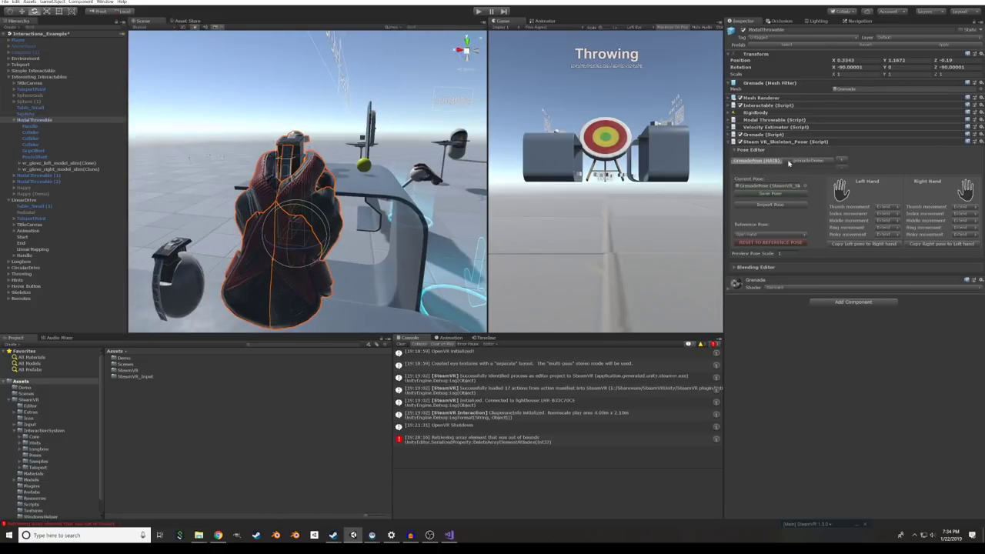
{"action": "left_click", "coordinate": [797, 161]}
{"action": "left_click_drag", "start_coordinate": [181, 181], "coordinate": [385, 194], "text": "alt"}
{"action": "scroll", "coordinate": [317, 164], "scroll_direction": "up", "scroll_amount": 7, "text": "alt"}
- Reset the grenadeDemo pose to the Fist reference pose, overwriting the current skeleton data
{"action": "left_click", "coordinate": [769, 233]}
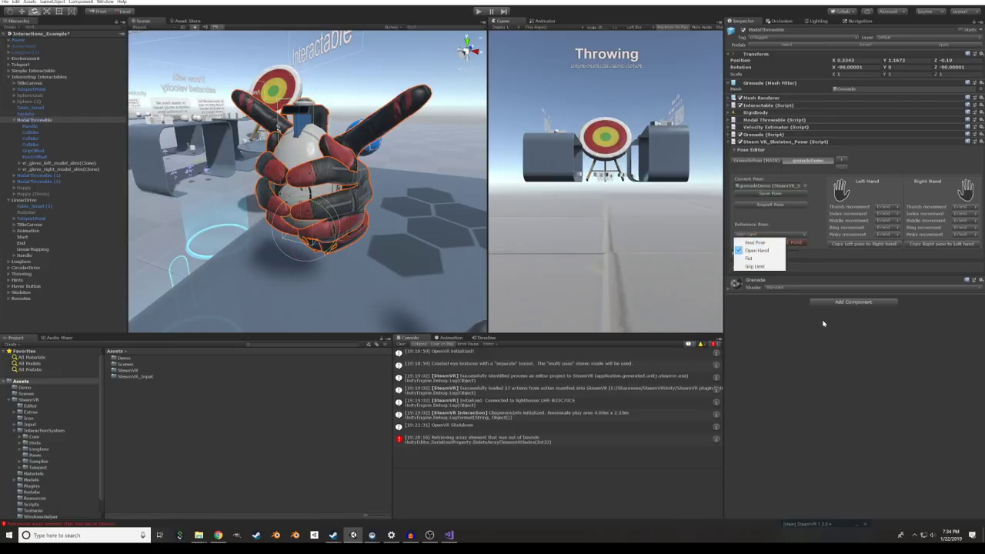
{"action": "left_click", "coordinate": [789, 286]}
{"action": "left_click", "coordinate": [786, 235]}
{"action": "left_click", "coordinate": [774, 257]}
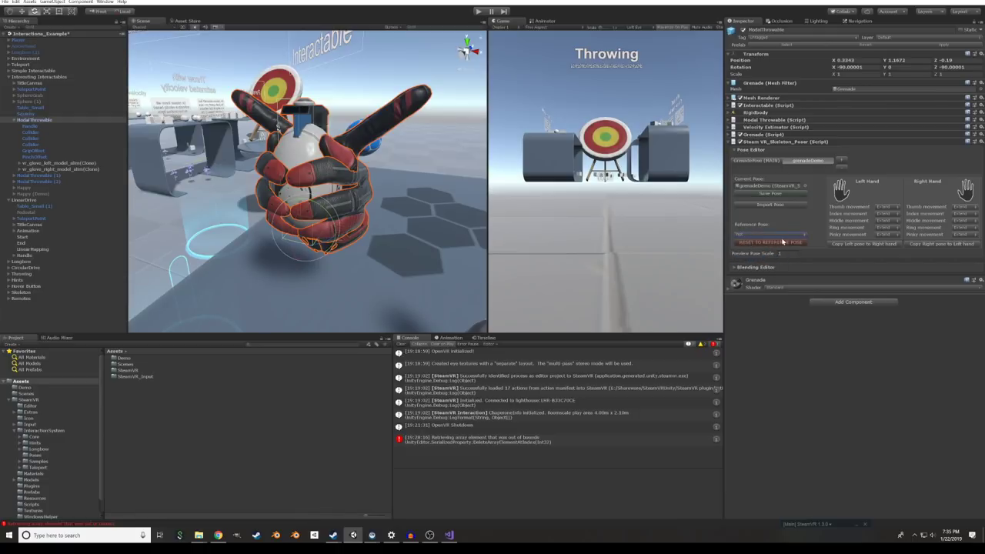
{"action": "left_click", "coordinate": [770, 243]}
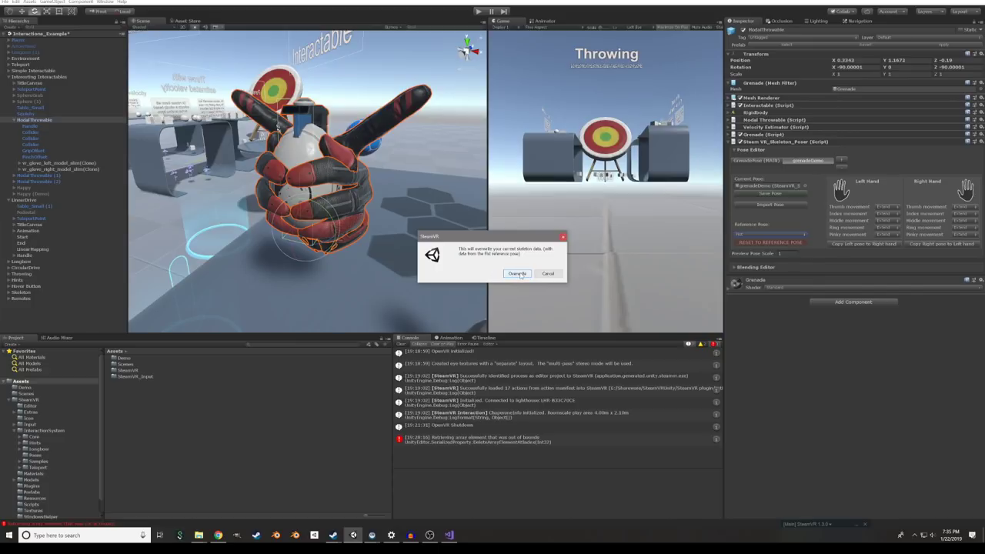
{"action": "left_click", "coordinate": [521, 275]}
{"action": "key", "text": "f"}
{"action": "left_click_drag", "start_coordinate": [261, 184], "coordinate": [631, 192], "text": "alt"}
{"action": "scroll", "coordinate": [480, 187], "scroll_direction": "down", "scroll_amount": 5}
{"action": "left_click", "coordinate": [771, 162]}
{"action": "left_click", "coordinate": [798, 163]}
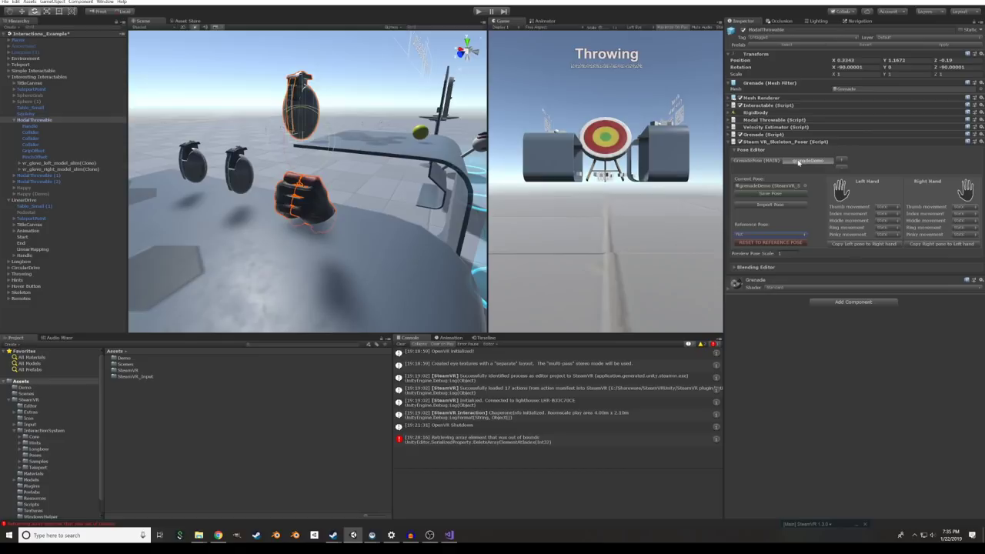
- Preview the left hand of grenadeDemo again and copy the extended-finger right pose onto it, accepting the overwrite
{"action": "left_click_drag", "start_coordinate": [431, 174], "coordinate": [307, 184], "text": "alt"}
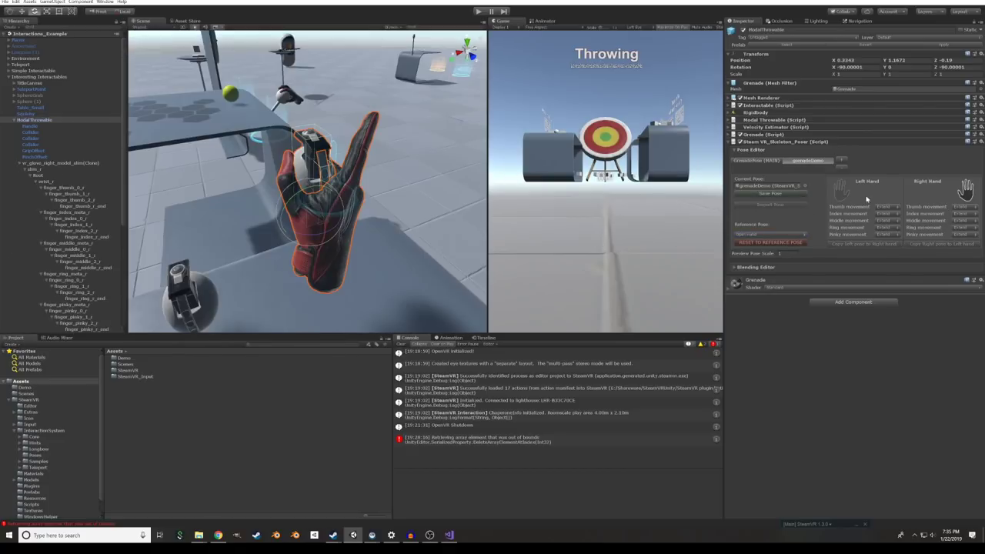
{"action": "left_click", "coordinate": [840, 188]}
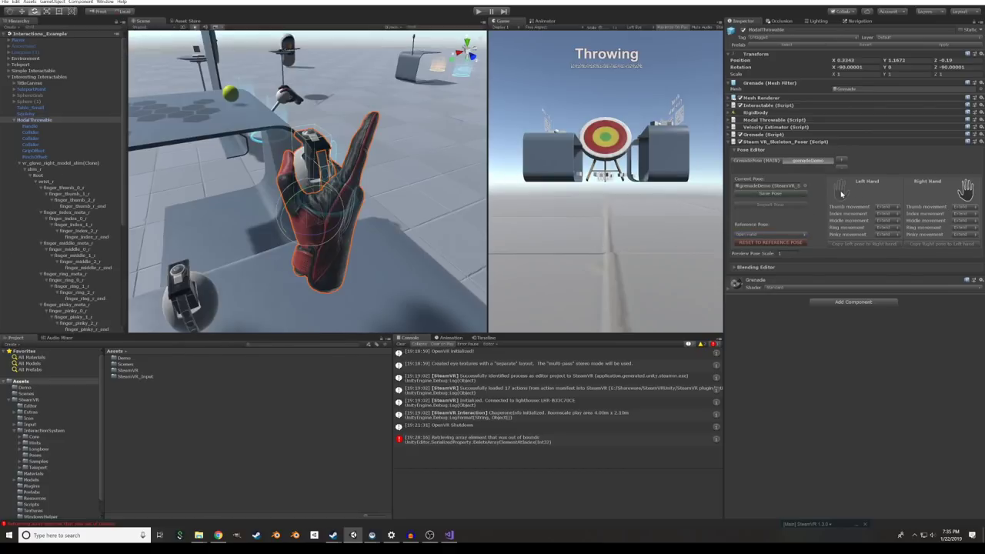
{"action": "left_click", "coordinate": [950, 244]}
{"action": "left_click", "coordinate": [518, 274]}
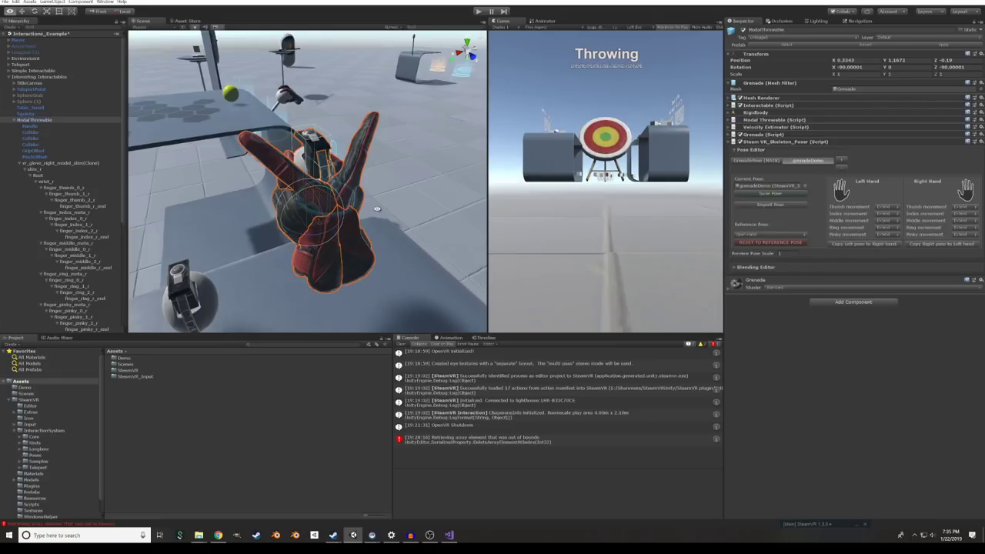
{"action": "left_click_drag", "start_coordinate": [377, 208], "coordinate": [699, 238], "text": "alt"}
{"action": "scroll", "coordinate": [501, 218], "scroll_direction": "up", "scroll_amount": 4}
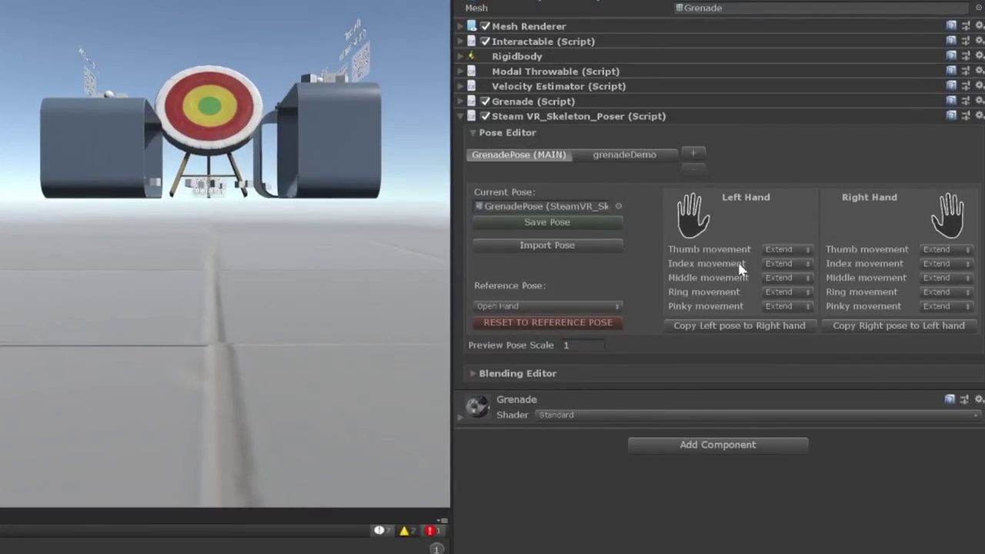
- Review the movement types offered for the left thumb of GrenadePose (MAIN)
{"action": "left_click", "coordinate": [807, 252]}
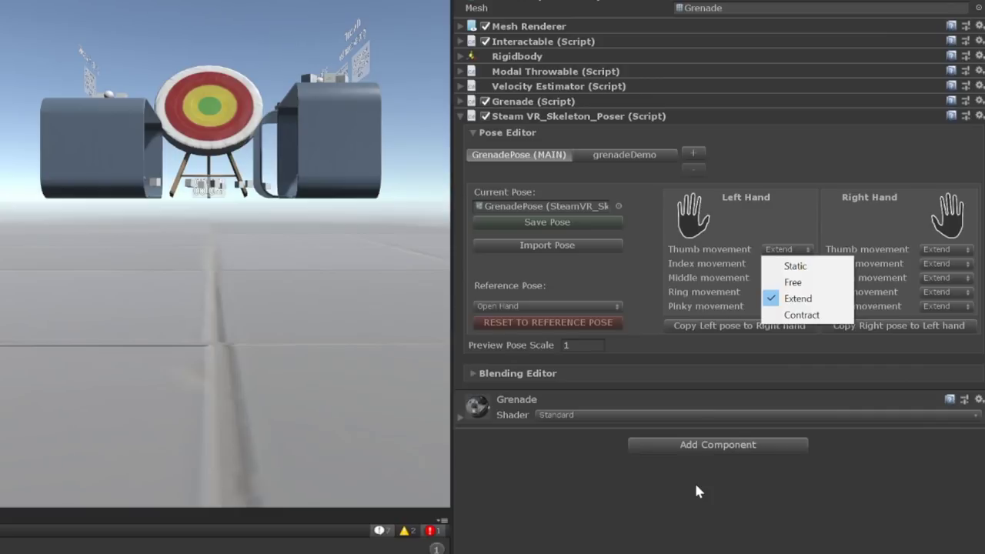
{"action": "left_click", "coordinate": [665, 511]}
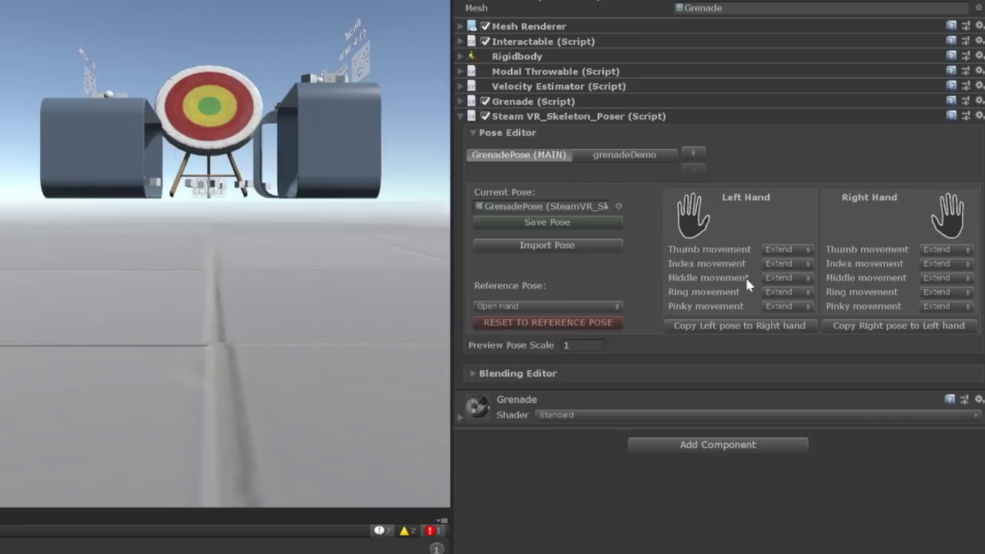
{"action": "left_click", "coordinate": [785, 252]}
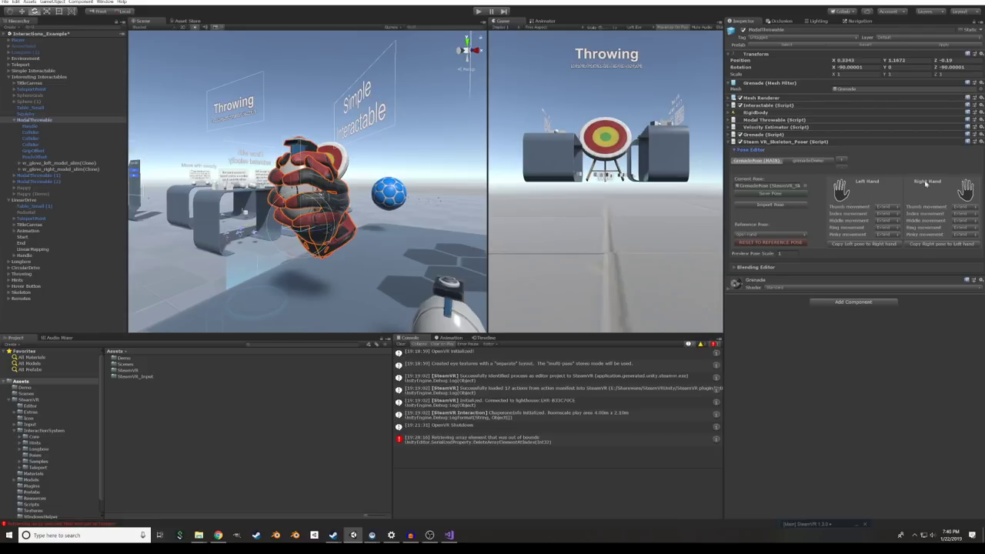
- Collapse the pose editor and add a blending behaviour named blend to the grenade's skeleton poser
{"action": "left_click", "coordinate": [732, 150]}
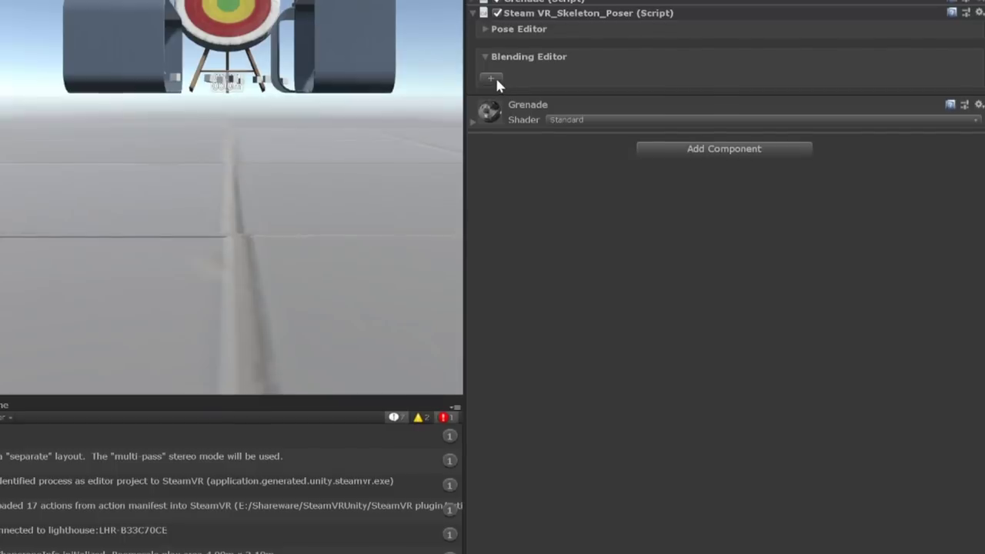
{"action": "left_click", "coordinate": [492, 76]}
{"action": "left_click", "coordinate": [627, 130]}
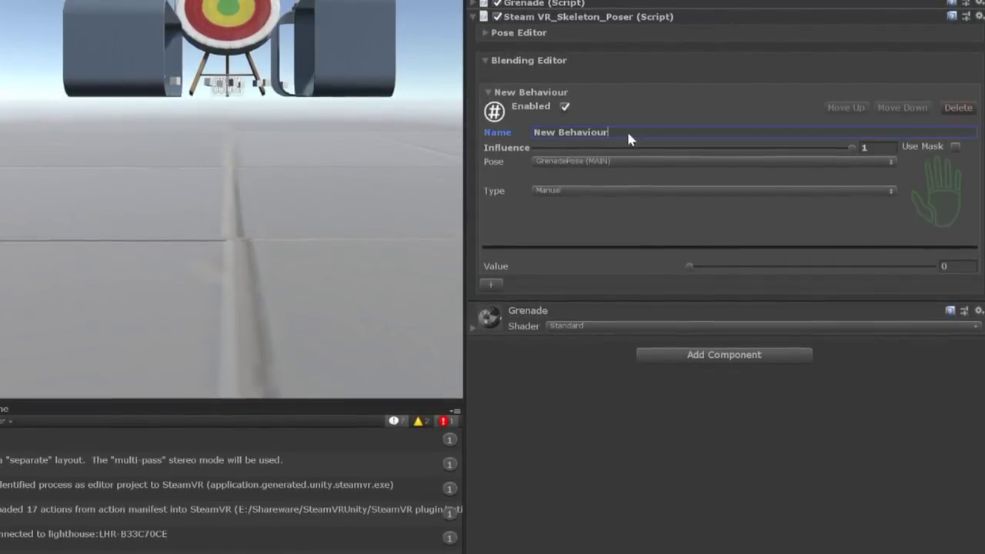
{"action": "type", "text": "blend"}
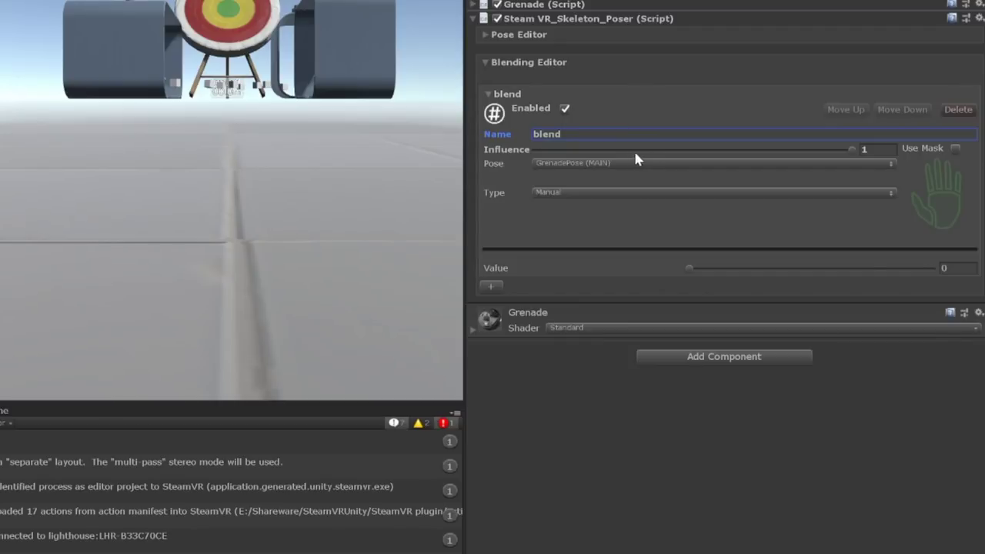
- Toggle the blend behaviour off and on, and vary its influence before returning it to 1
{"action": "left_click", "coordinate": [564, 109]}
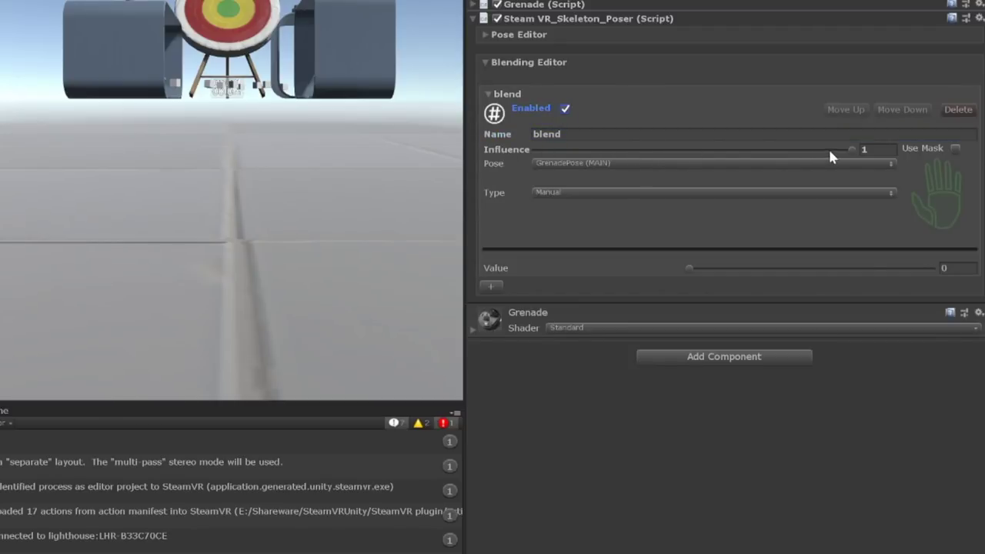
{"action": "mouse_move", "coordinate": [829, 156]}
{"action": "left_mouse_down"}
{"action": "mouse_move", "coordinate": [694, 156]}
{"action": "mouse_move", "coordinate": [510, 175]}
{"action": "mouse_move", "coordinate": [858, 160]}
{"action": "mouse_move", "coordinate": [604, 171]}
{"action": "mouse_move", "coordinate": [841, 157]}
{"action": "left_mouse_up"}
{"action": "left_click_drag", "start_coordinate": [572, 164], "coordinate": [882, 164]}
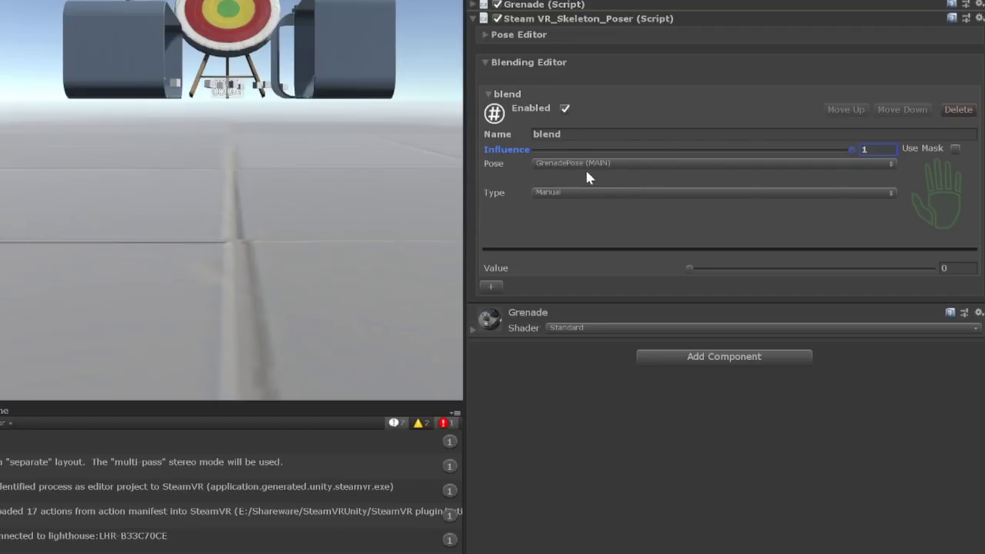
- Expand the pose editor and set the blend behaviour's pose to grenadeDemo
{"action": "left_click", "coordinate": [487, 40]}
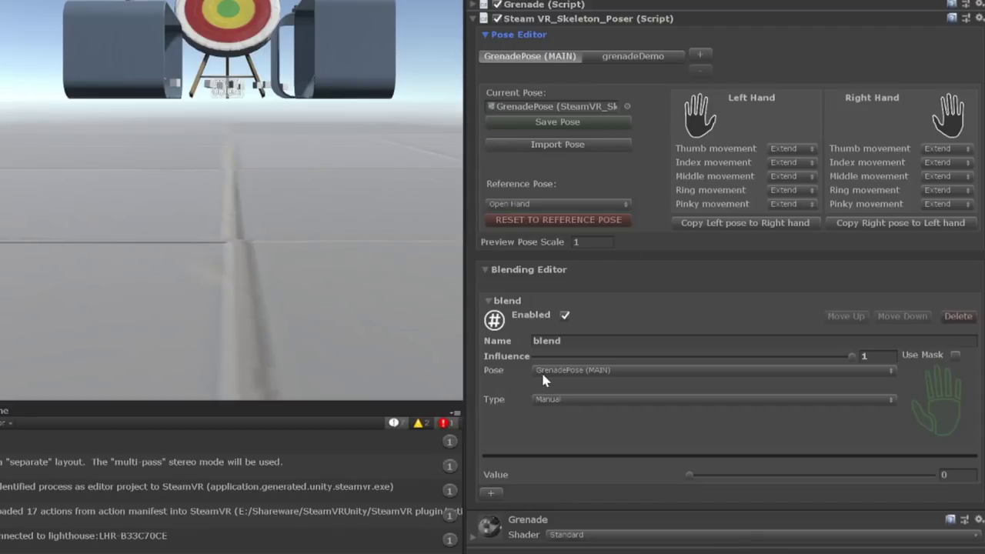
{"action": "left_click", "coordinate": [637, 372]}
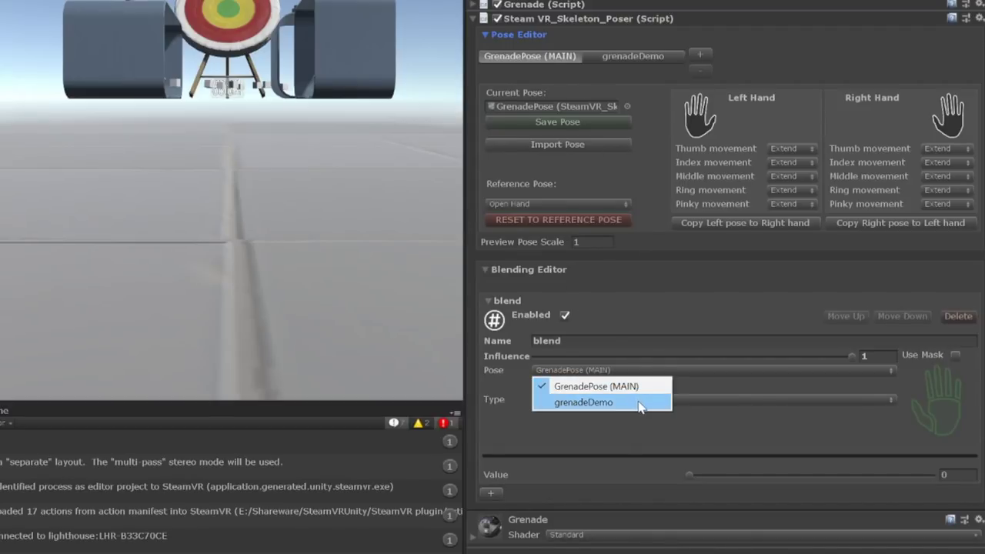
{"action": "left_click", "coordinate": [641, 404]}
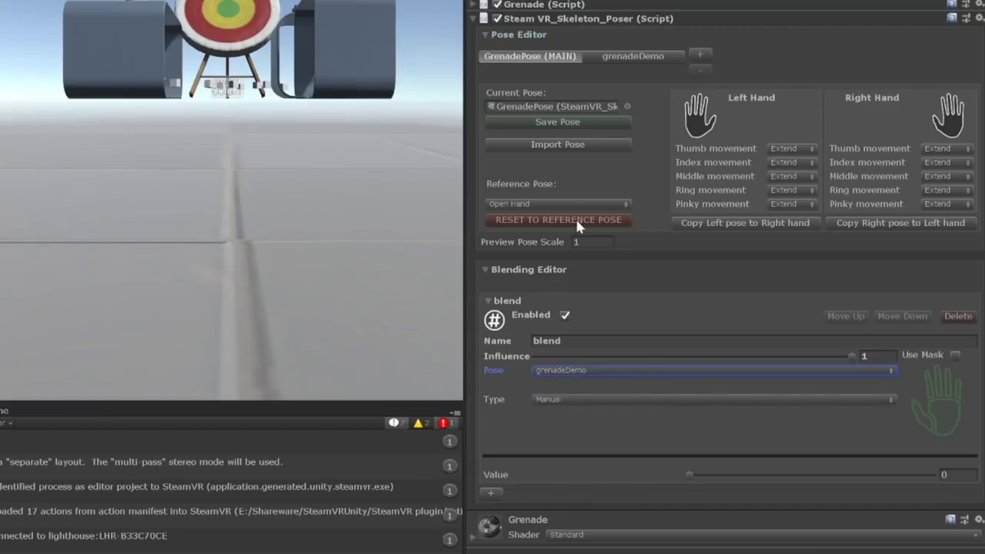
- Check the grenadeDemo pose in the pose editor and return to GrenadePose (MAIN)
{"action": "left_click", "coordinate": [626, 61]}
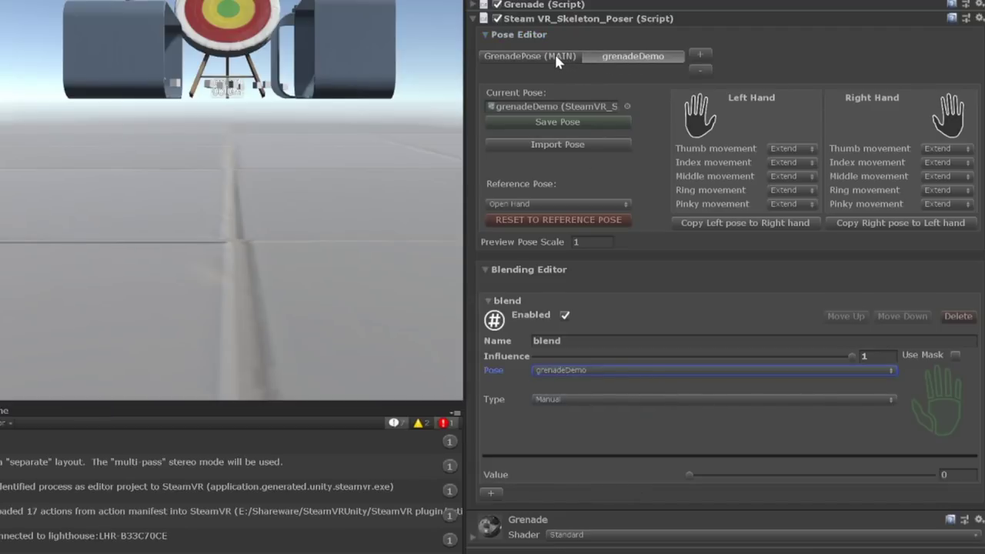
{"action": "left_click", "coordinate": [555, 56]}
- Cycle the blend behaviour's type through Analog Action and Boolean Action back to Manual, and vary its value before returning it to 0
{"action": "left_click", "coordinate": [600, 399]}
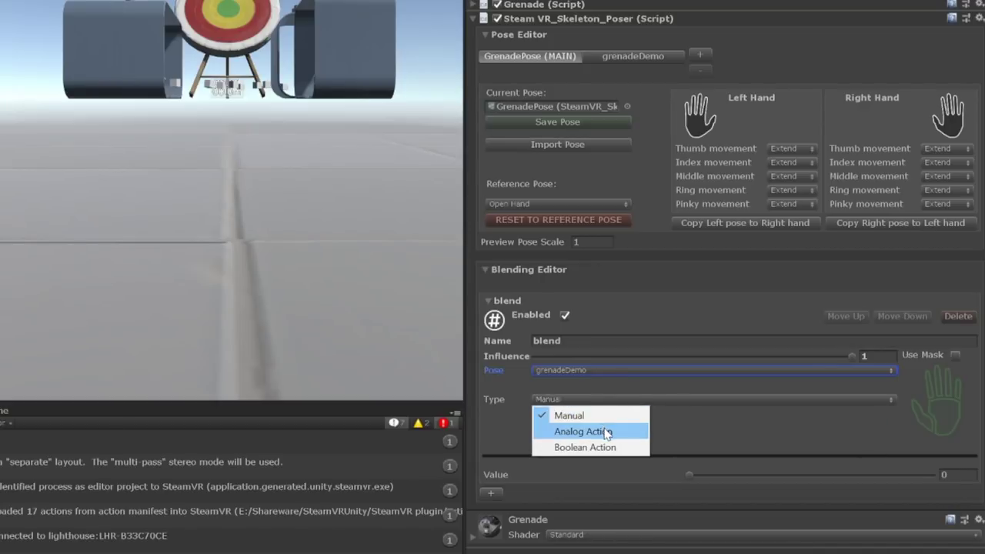
{"action": "left_click", "coordinate": [607, 432]}
{"action": "left_click", "coordinate": [587, 395]}
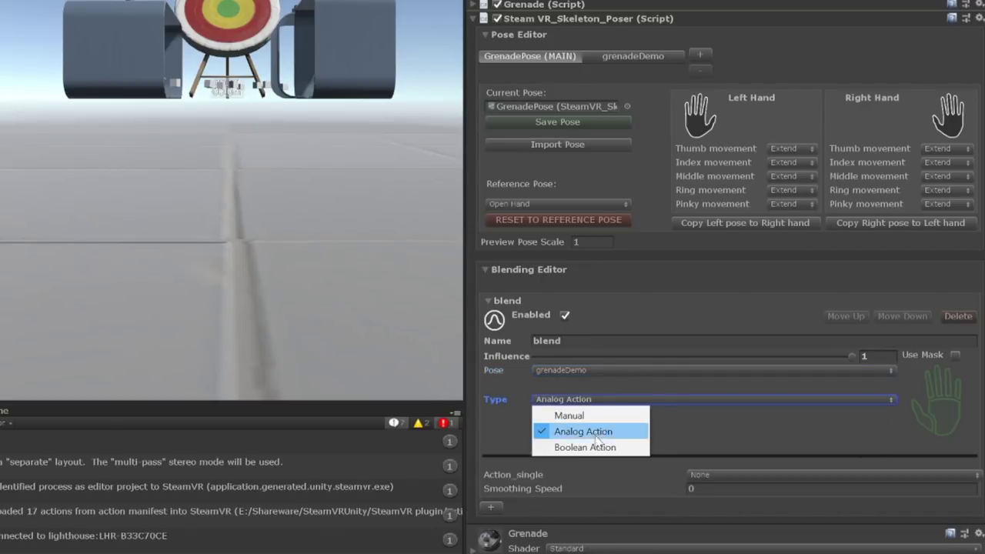
{"action": "left_click", "coordinate": [592, 447]}
{"action": "left_click", "coordinate": [588, 395]}
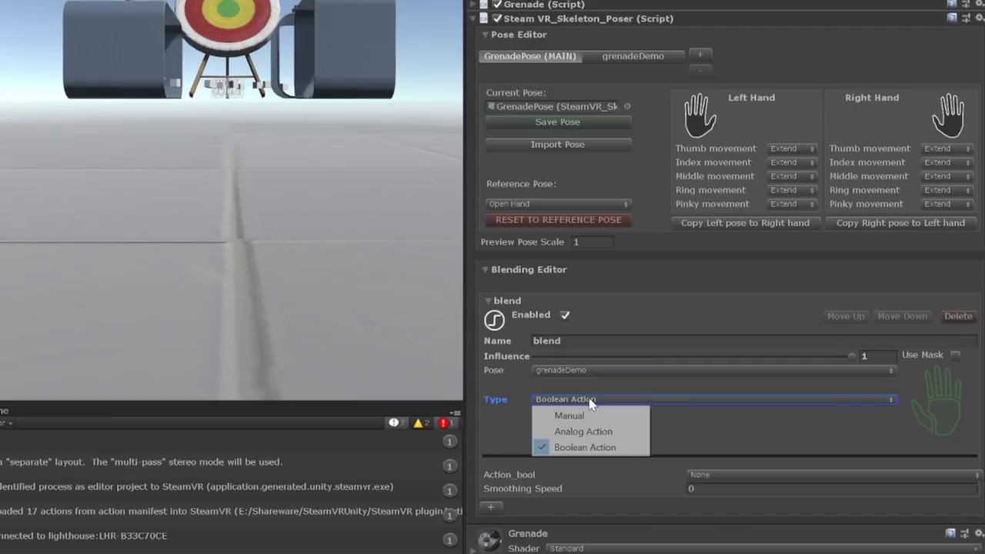
{"action": "left_click", "coordinate": [598, 417]}
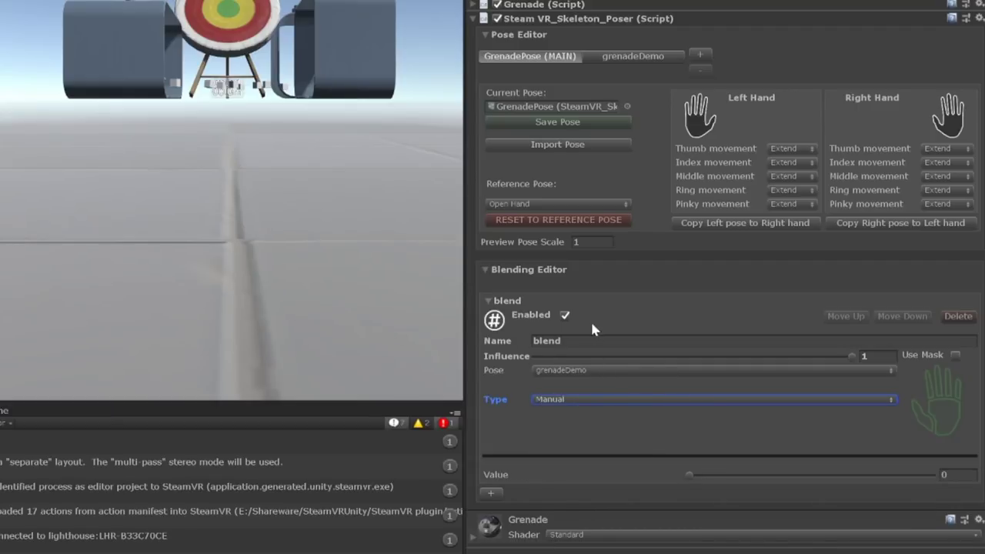
{"action": "left_click_drag", "start_coordinate": [664, 476], "coordinate": [859, 481]}
{"action": "left_click_drag", "start_coordinate": [669, 500], "coordinate": [692, 488]}
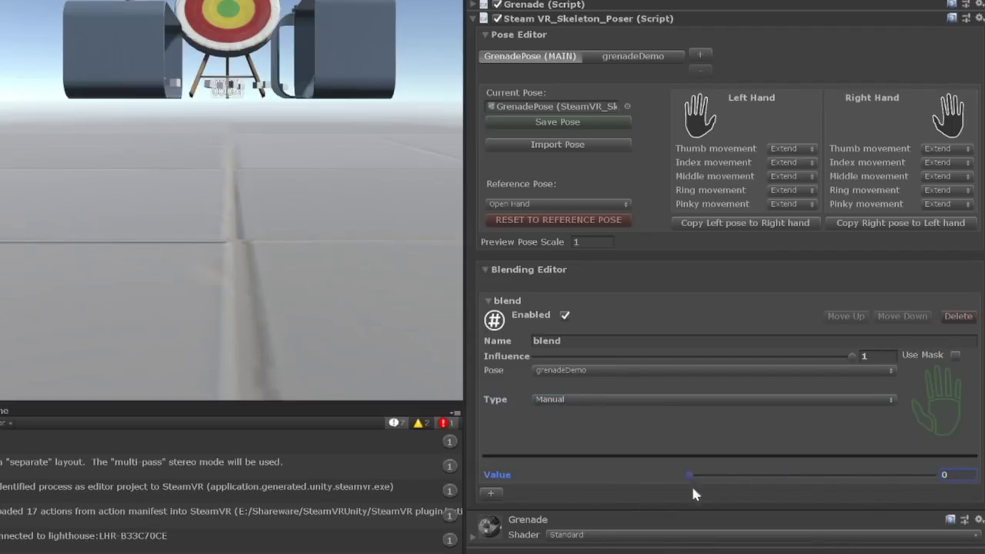
- Switch the blend behaviour to Analog Action and review the actions offered for Action_single without choosing one
{"action": "left_click", "coordinate": [548, 399]}
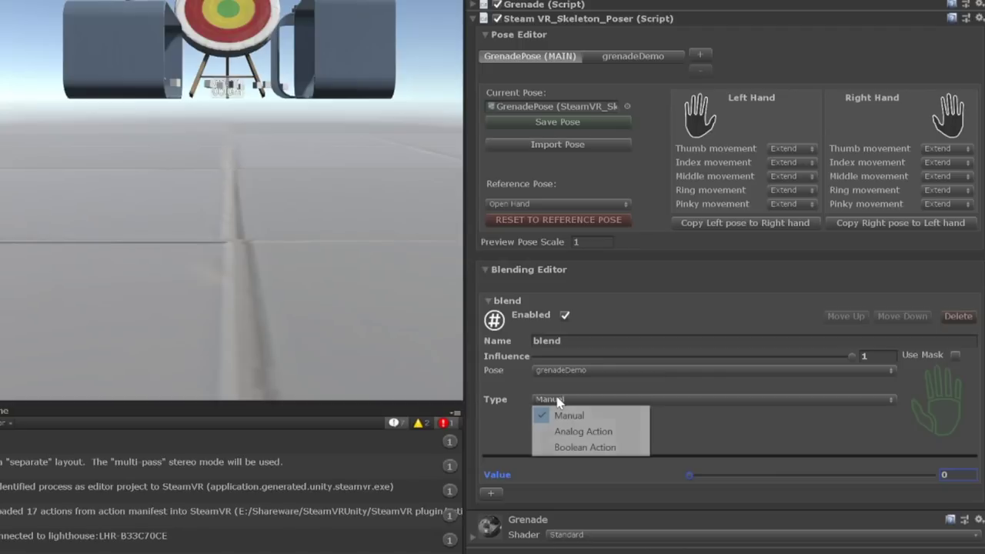
{"action": "left_click", "coordinate": [561, 425]}
{"action": "left_click", "coordinate": [701, 475]}
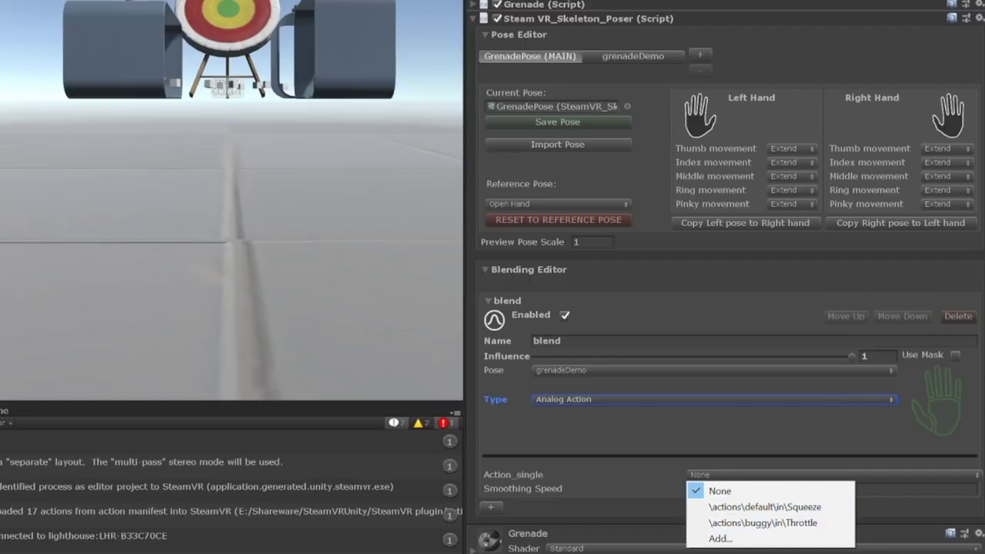
{"action": "key", "text": "Escape"}
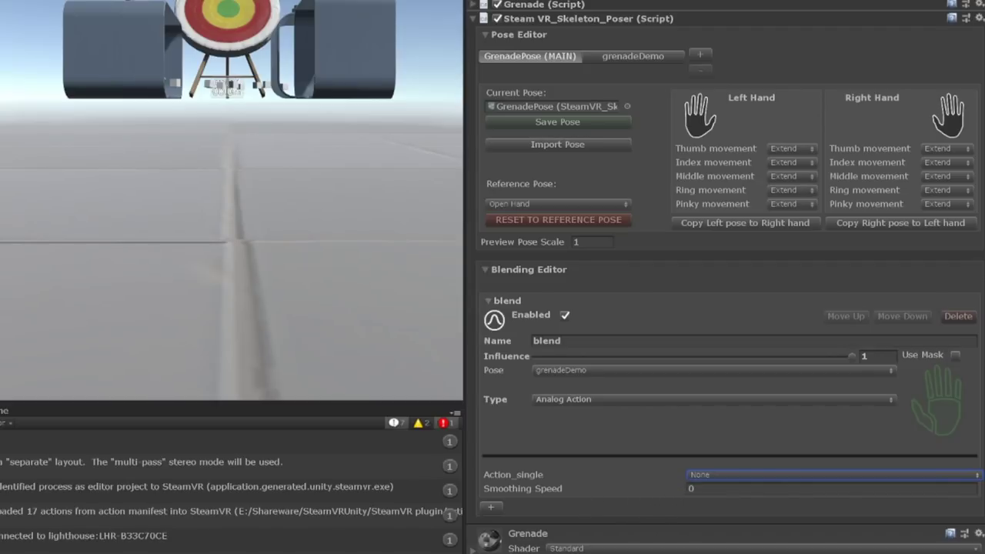
- Raise the analog blend's smoothing speed to 88.21 and reset it to 0
{"action": "left_click_drag", "start_coordinate": [670, 488], "coordinate": [692, 491]}
{"action": "left_click_drag", "start_coordinate": [777, 486], "coordinate": [909, 488]}
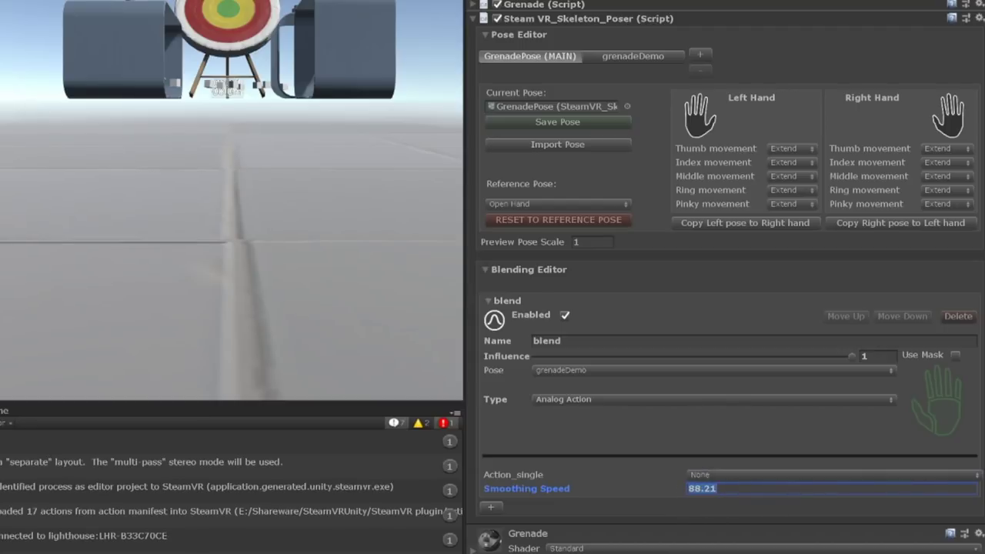
{"action": "type", "text": "0"}
{"action": "key", "text": "Return"}
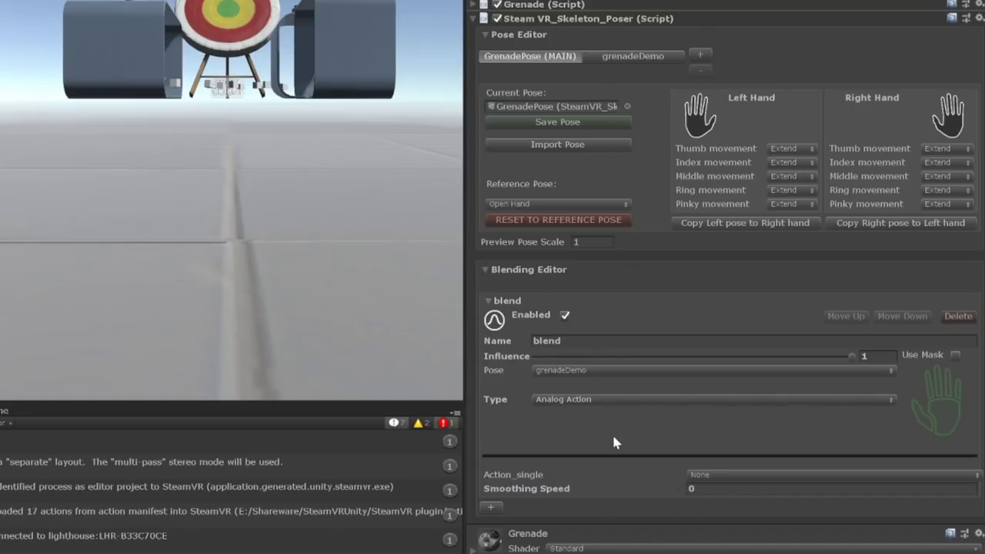
- Set the blend behaviour's type to Boolean Action and review the actions offered for Action_bool
{"action": "left_click", "coordinate": [579, 400]}
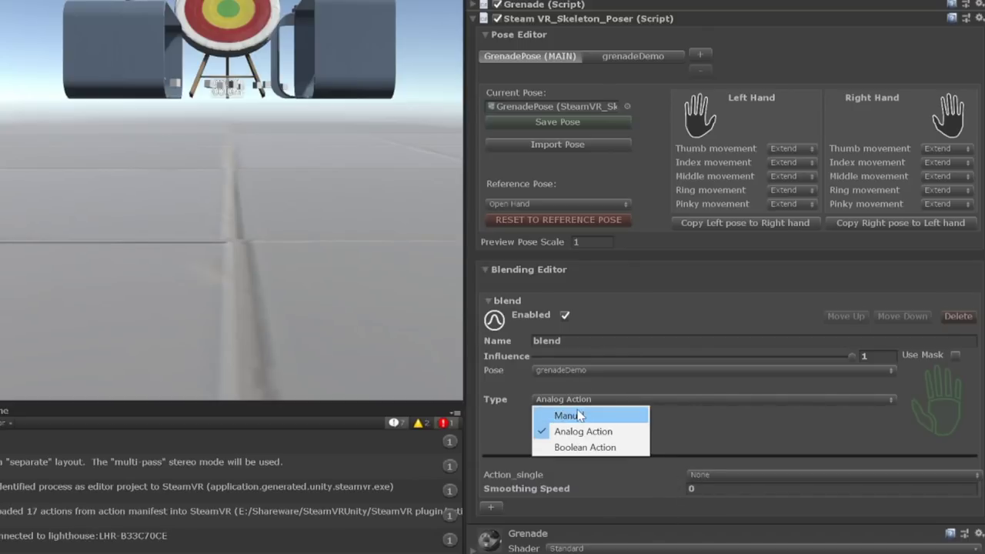
{"action": "left_click", "coordinate": [594, 447]}
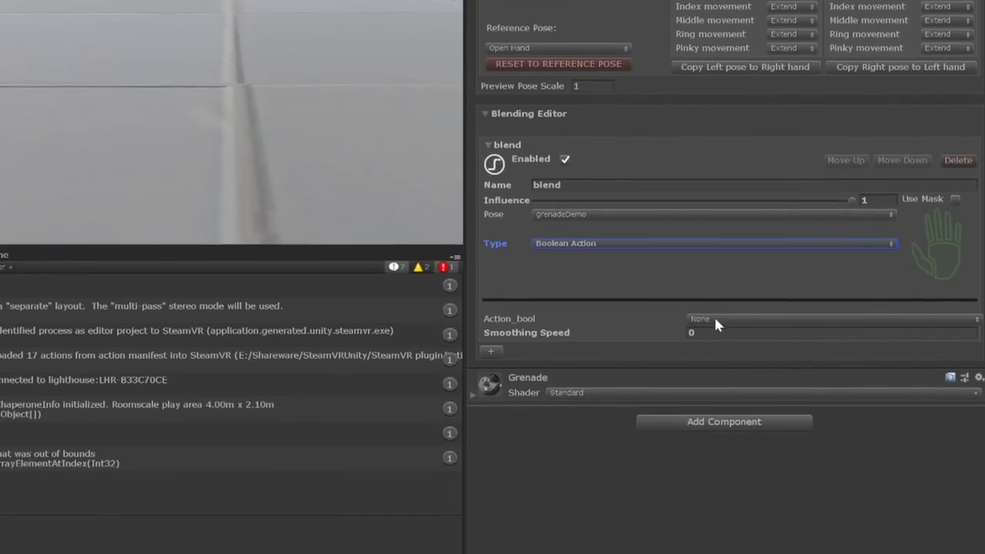
{"action": "left_click", "coordinate": [721, 306]}
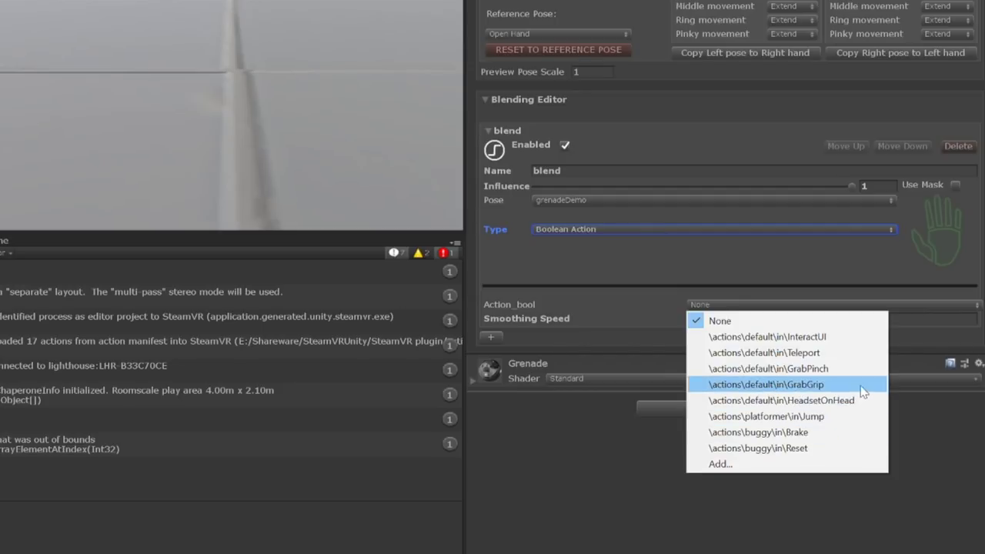
{"action": "left_click", "coordinate": [577, 457]}
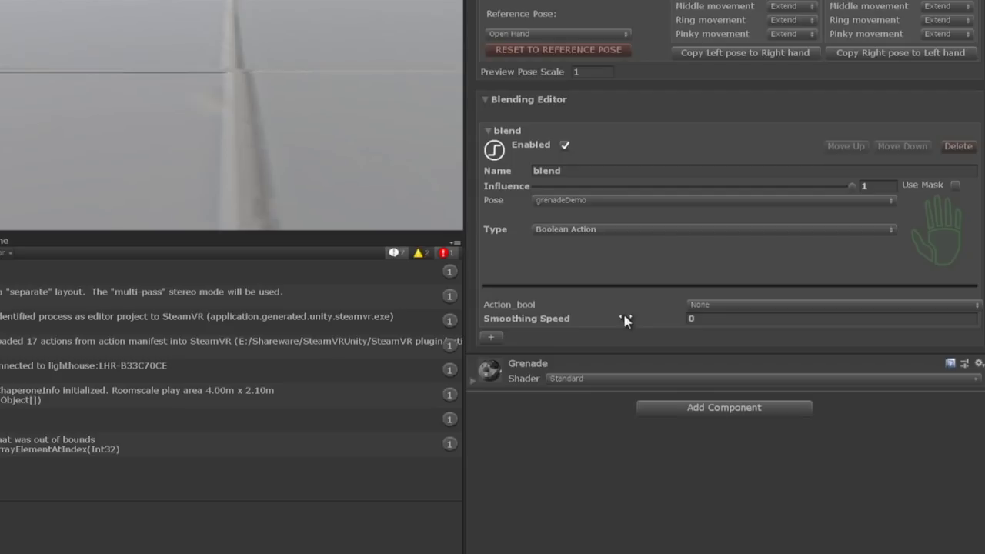
- Assign \actions\default\in\Teleport as the blend's boolean action and set its smoothing speed to 10
{"action": "left_click", "coordinate": [714, 304]}
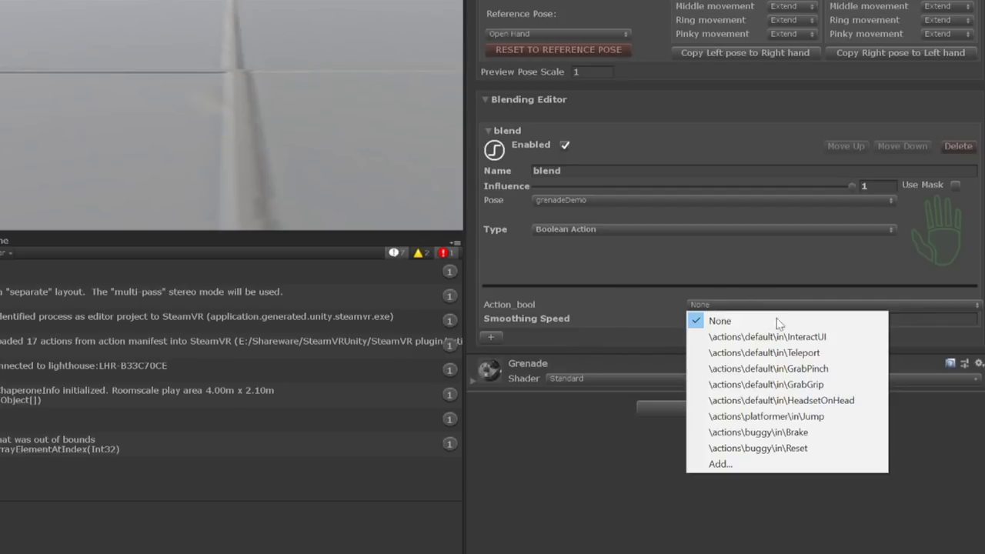
{"action": "left_click", "coordinate": [770, 353]}
{"action": "left_click", "coordinate": [716, 319]}
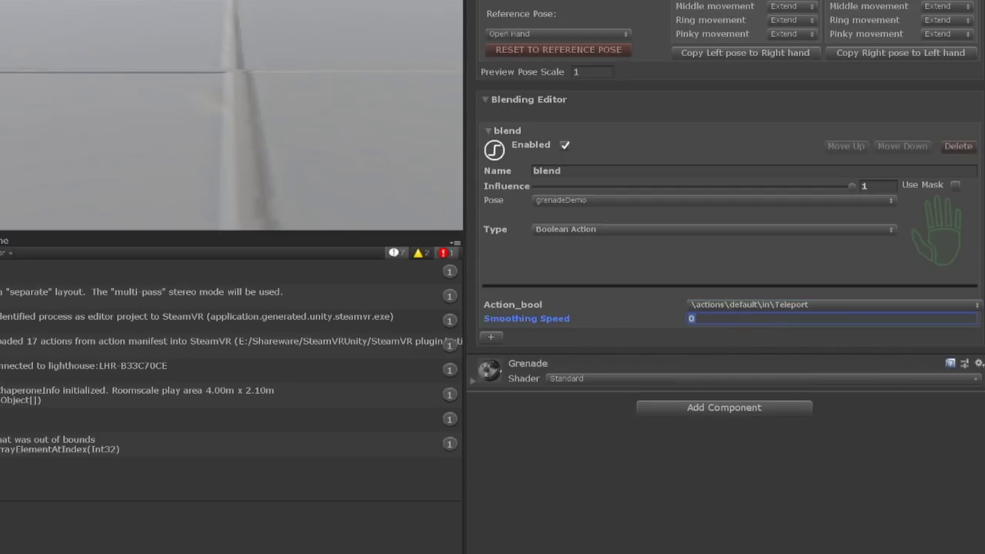
{"action": "type", "text": "10"}
- Enable the blend behaviour's mask and exclude the palm, thumb, middle, ring and pinky so only the index finger is affected
{"action": "left_click", "coordinate": [955, 186]}
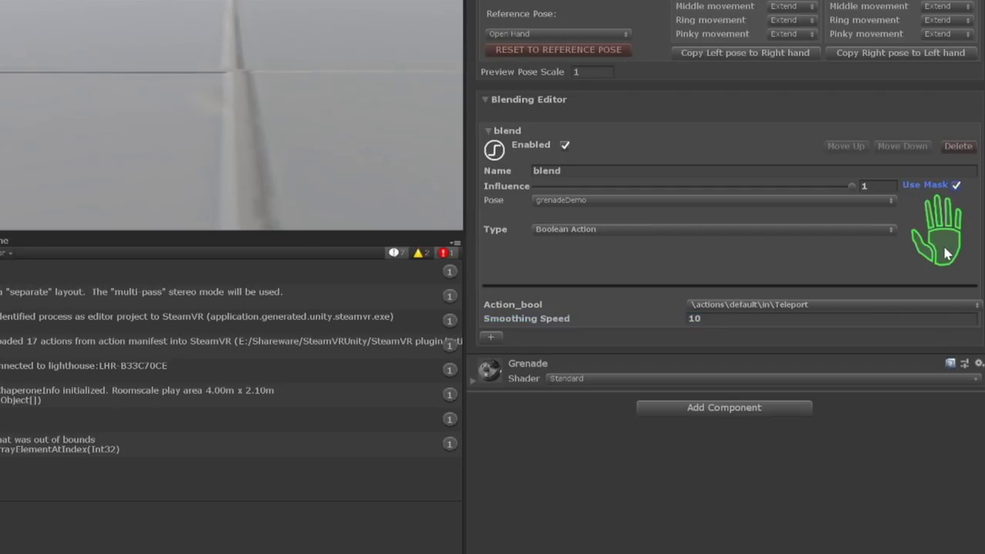
{"action": "left_click", "coordinate": [956, 186]}
{"action": "left_click", "coordinate": [956, 185]}
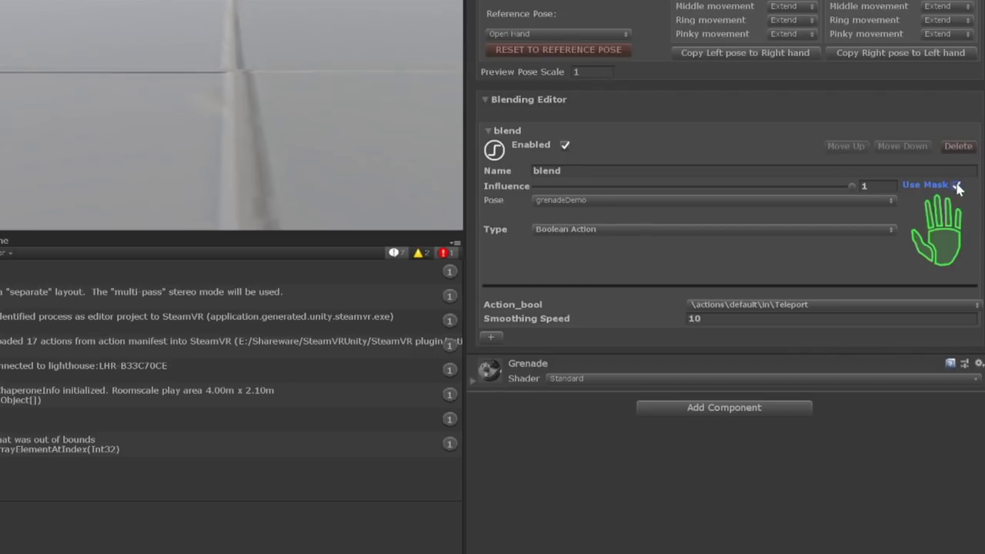
{"action": "left_click", "coordinate": [947, 247]}
{"action": "left_click", "coordinate": [921, 246]}
{"action": "left_click", "coordinate": [937, 215]}
{"action": "left_click", "coordinate": [946, 217]}
{"action": "left_click", "coordinate": [956, 217]}
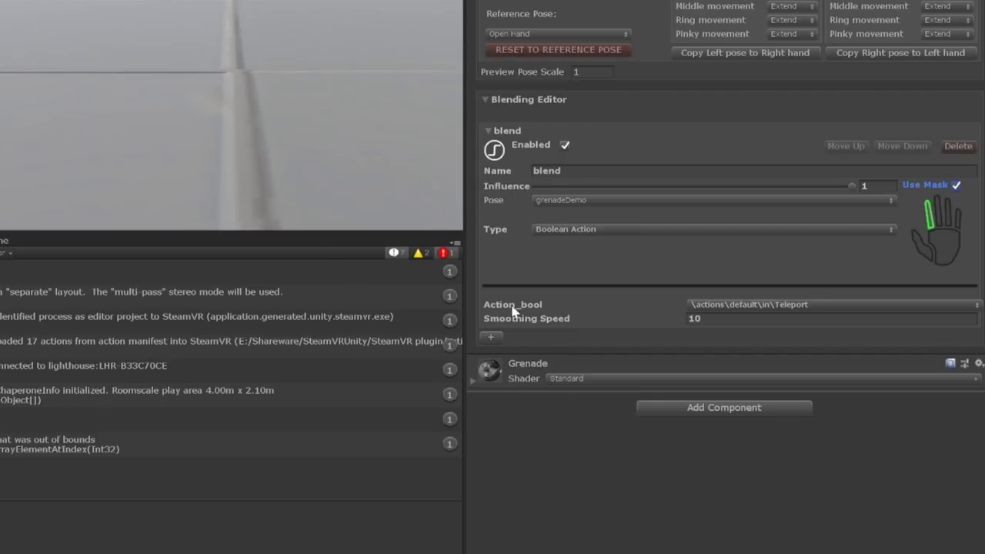
- Add three more blending behaviours below blend, collapsing the entries in the blending editor
{"action": "left_click", "coordinate": [488, 334]}
{"action": "scroll", "coordinate": [608, 357], "scroll_direction": "down", "scroll_amount": 2}
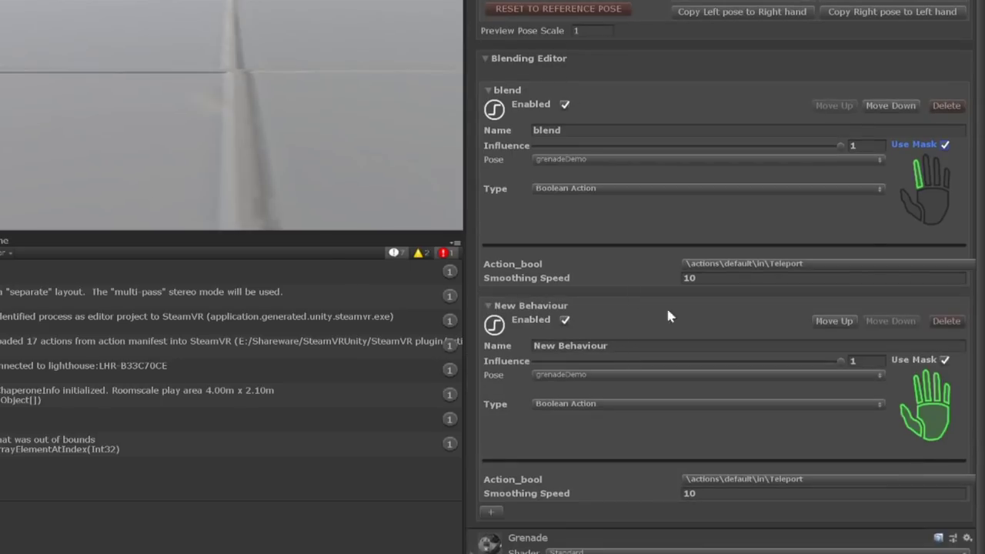
{"action": "left_click", "coordinate": [488, 84]}
{"action": "left_click", "coordinate": [487, 185]}
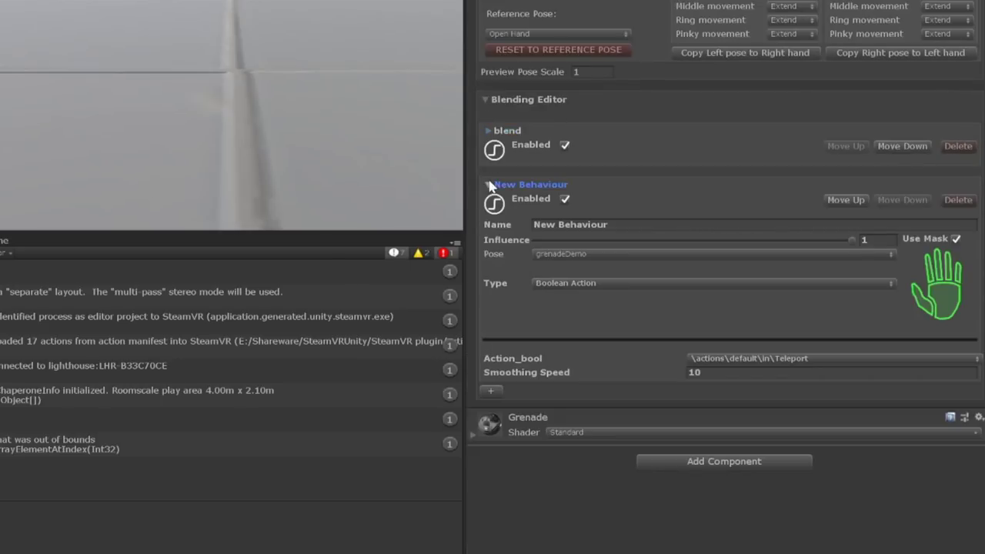
{"action": "left_click", "coordinate": [491, 228]}
{"action": "left_click", "coordinate": [487, 239]}
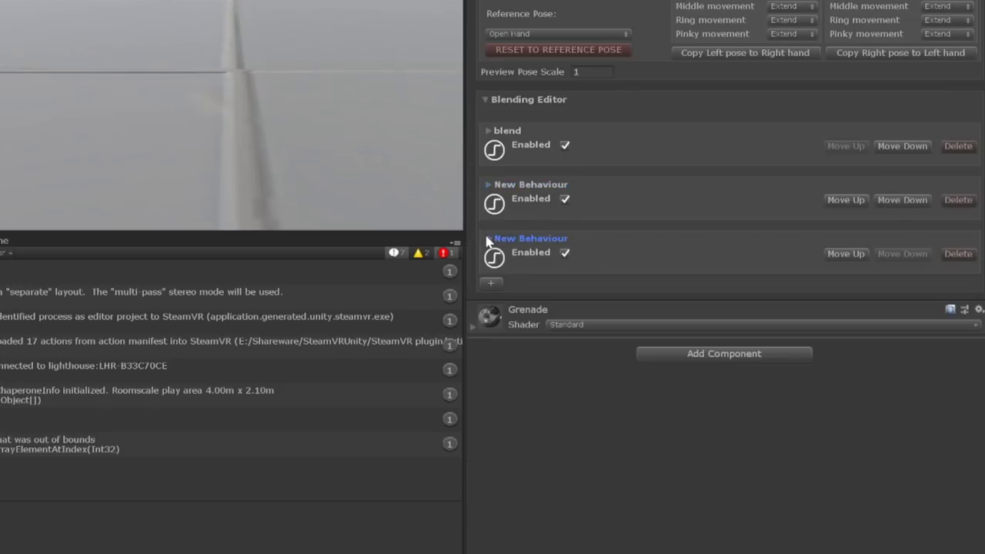
{"action": "left_click", "coordinate": [489, 282]}
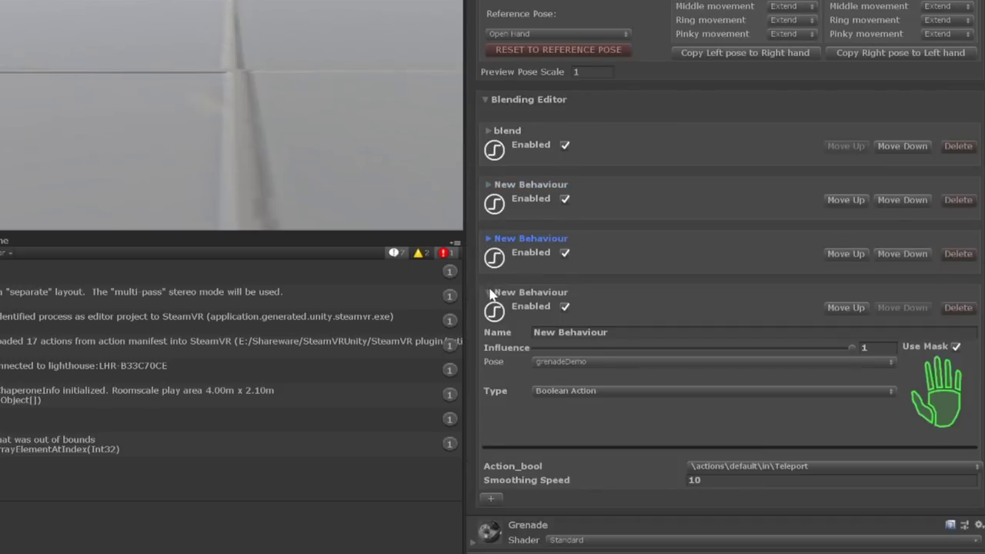
{"action": "left_click", "coordinate": [488, 293]}
- Delete the three extra New Behaviour entries, keeping only blend
{"action": "left_click", "coordinate": [951, 306]}
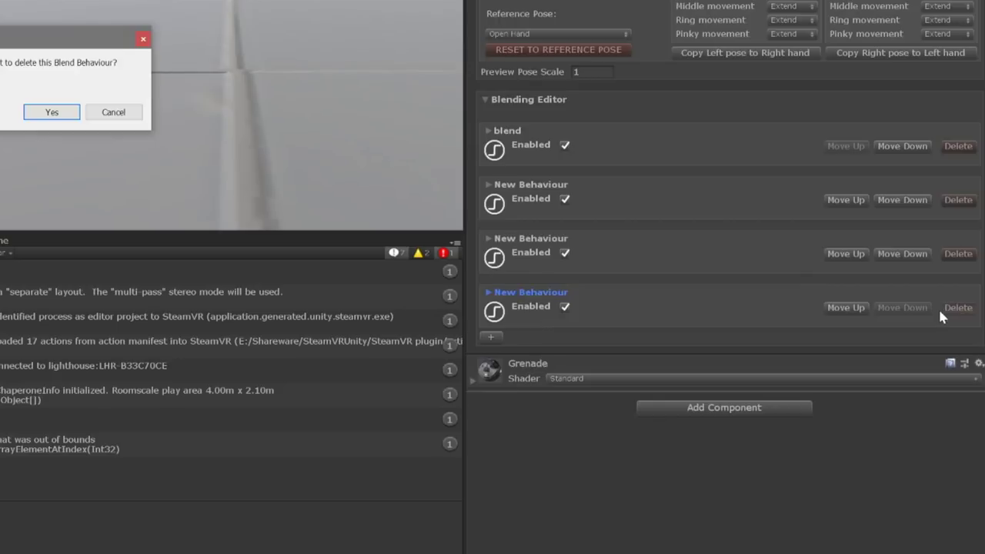
{"action": "key", "text": "Return"}
{"action": "left_click", "coordinate": [953, 255]}
{"action": "key", "text": "Return"}
{"action": "left_click", "coordinate": [954, 199]}
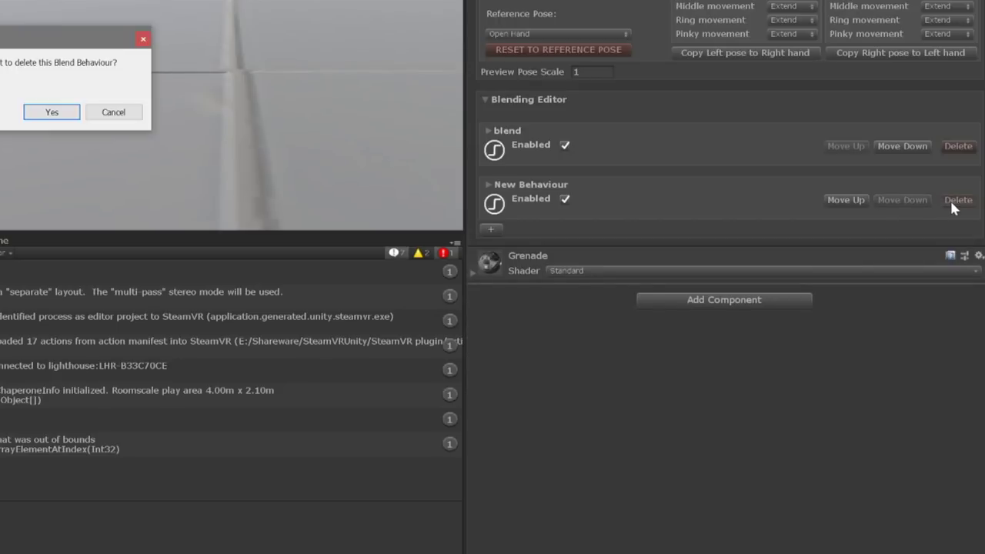
{"action": "key", "text": "Return"}
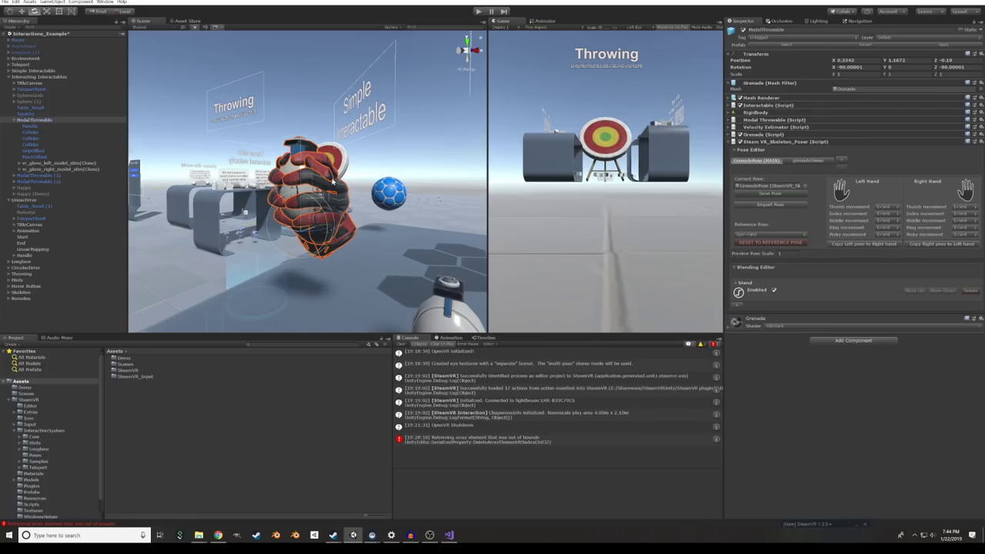
- Run the scene to test the grenade's hand poses in VR, and stop it
{"action": "left_click", "coordinate": [478, 11]}
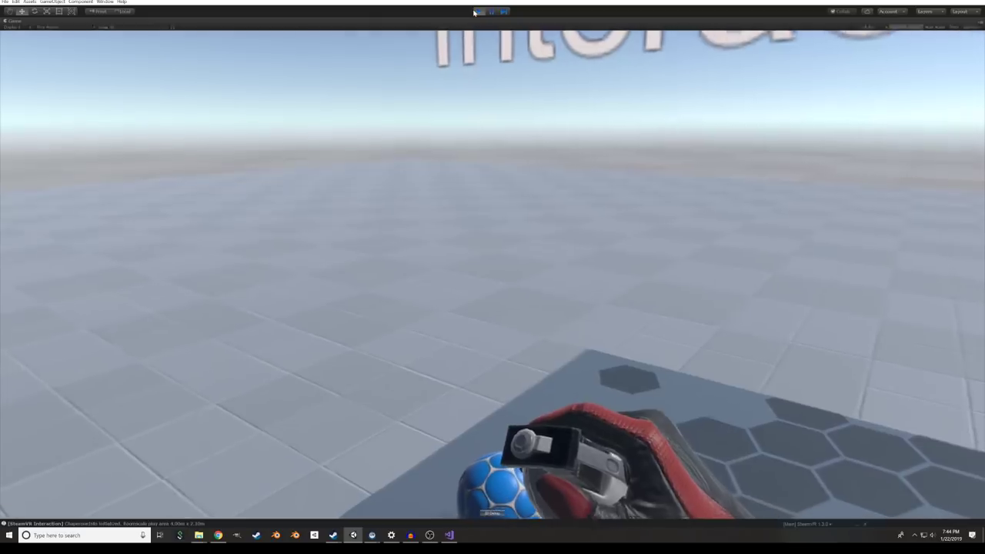
{"action": "left_click", "coordinate": [477, 11]}
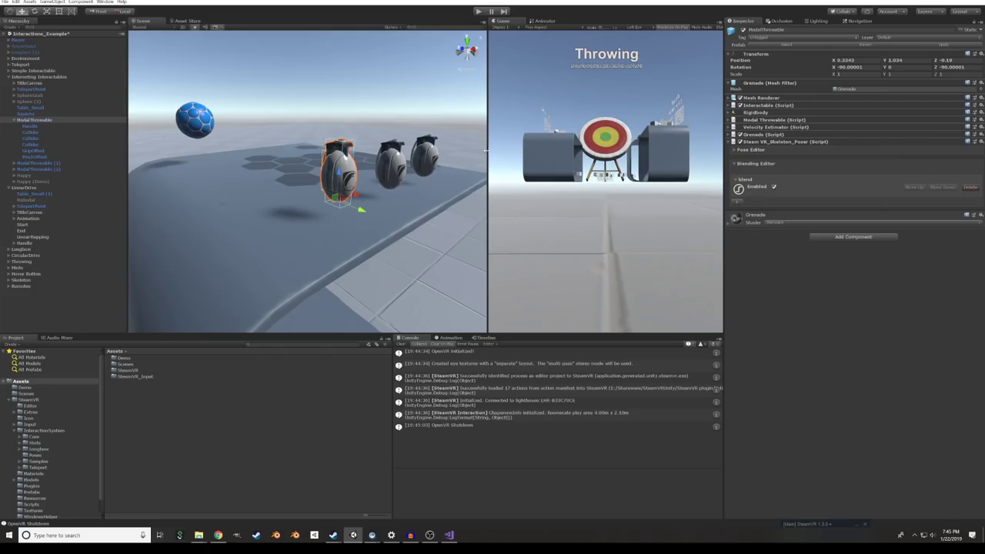
- Delete the blend behaviour from the grenade's skeleton poser and confirm the deletion
{"action": "left_click", "coordinate": [971, 187]}
{"action": "left_click", "coordinate": [515, 278]}
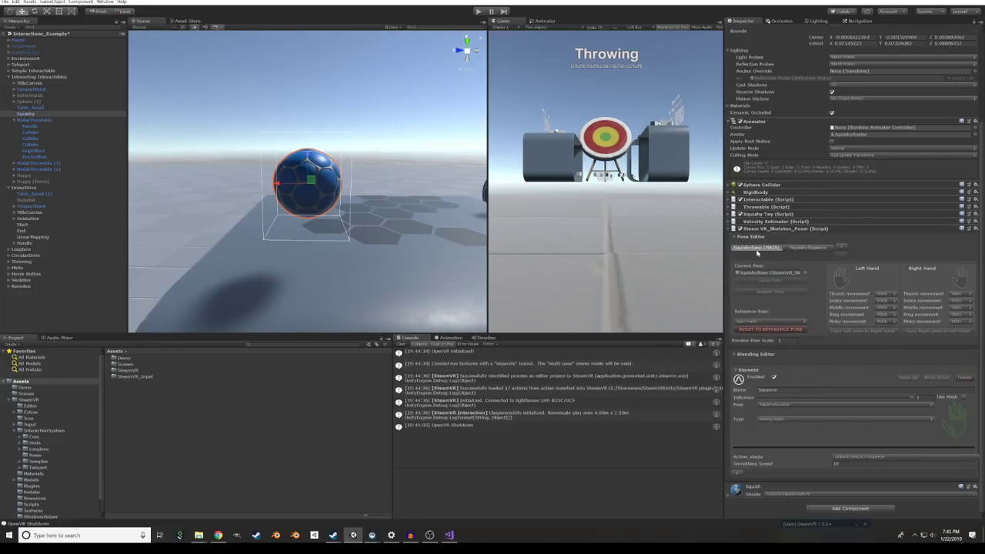
- Preview the right hand on the Squishy ball, switch to its SquishySqueeze pose, and inspect the grip around the ball
{"action": "left_click", "coordinate": [960, 276]}
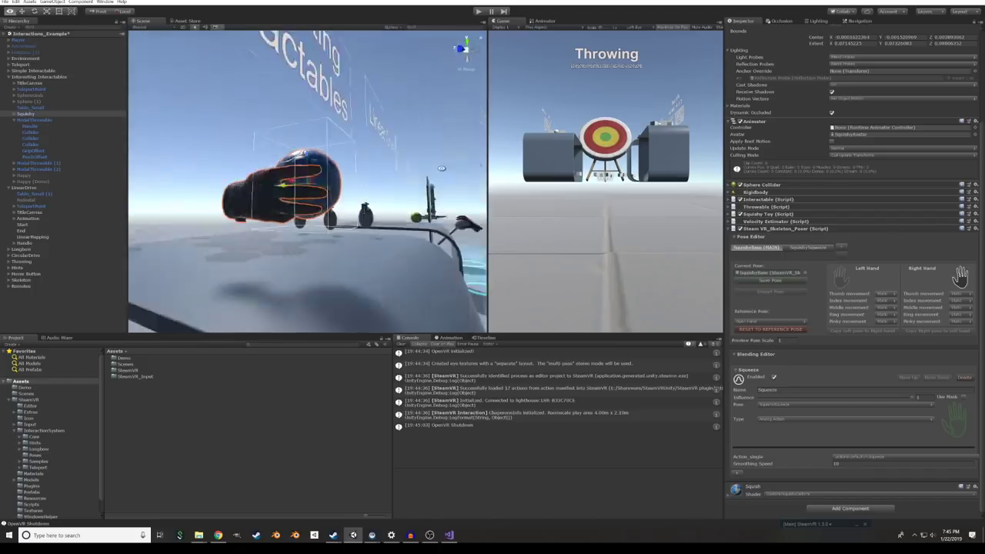
{"action": "left_click", "coordinate": [818, 248]}
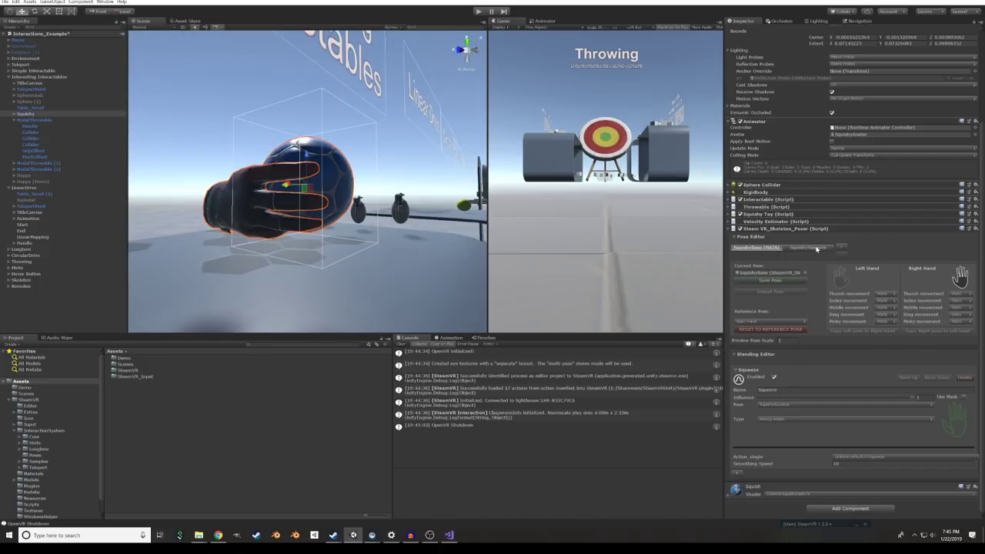
{"action": "left_click_drag", "start_coordinate": [225, 187], "coordinate": [254, 244], "text": "alt"}
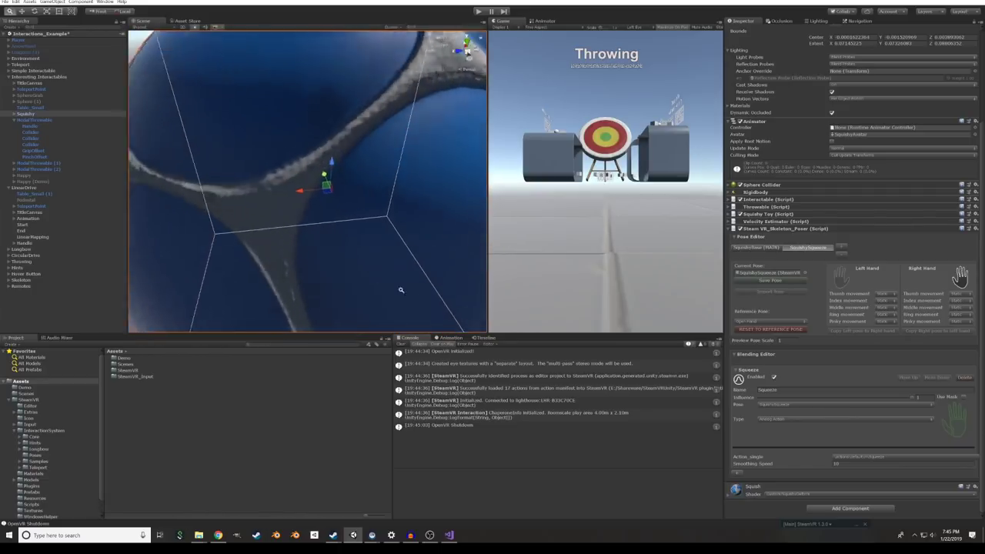
{"action": "scroll", "coordinate": [400, 290], "scroll_direction": "down", "scroll_amount": 10}
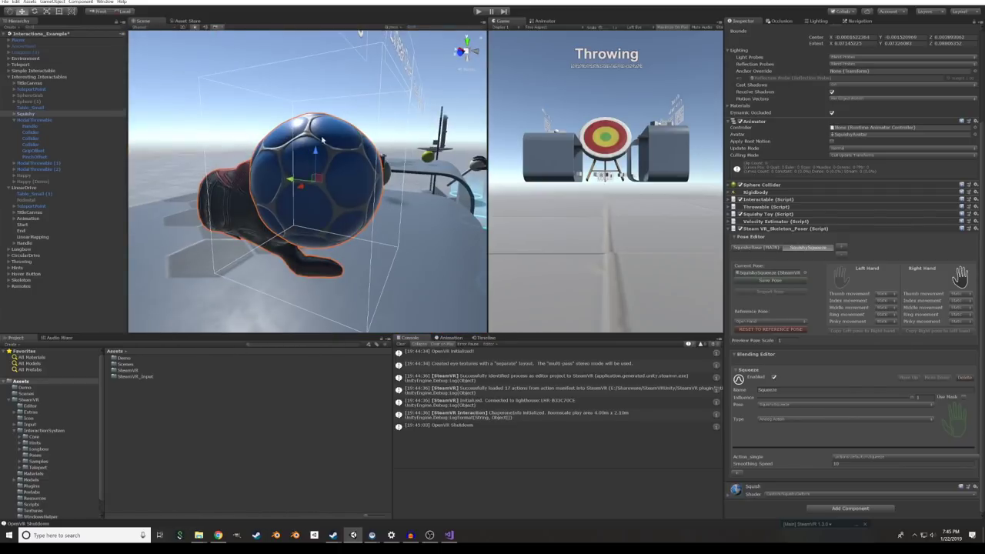
{"action": "scroll", "coordinate": [872, 130], "scroll_direction": "up", "scroll_amount": 3}
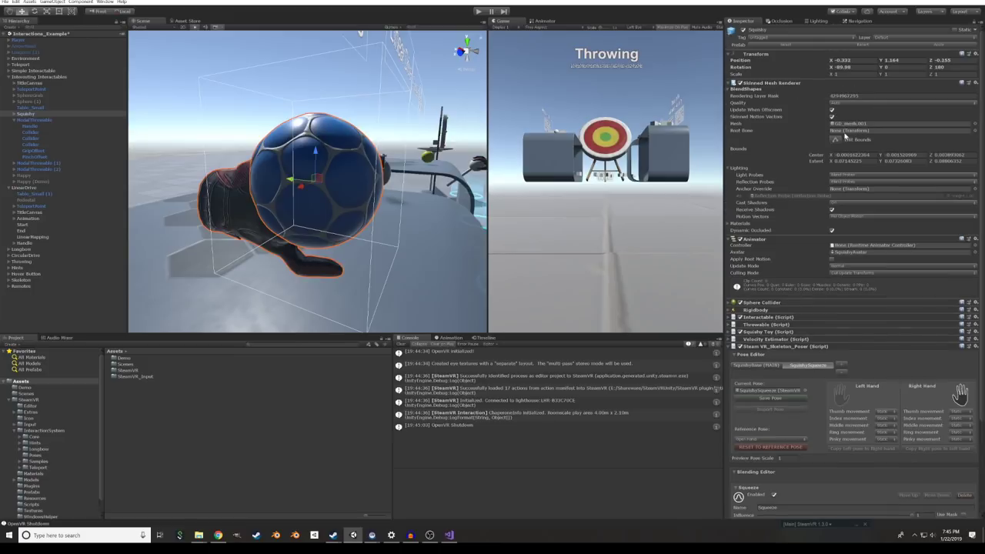
- Expose the Squishy's blend shapes, try out the GD_mesh deformation, and reset its value to 0
{"action": "left_click", "coordinate": [731, 90]}
{"action": "left_click_drag", "start_coordinate": [814, 98], "coordinate": [807, 68]}
{"action": "type", "text": "0"}
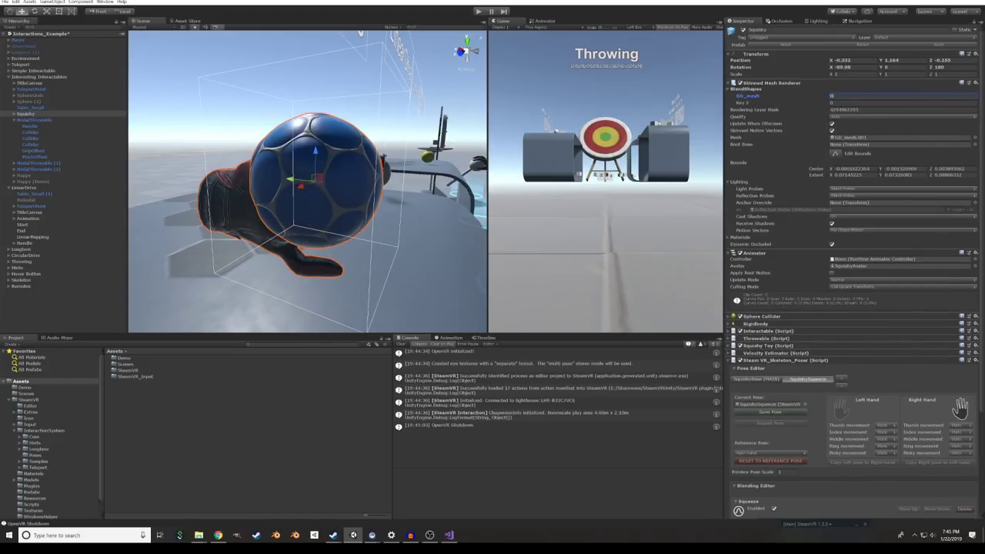
- Compare the Squishy's hand grip by previewing its SquishyBase pose and returning to SquishySqueeze
{"action": "scroll", "coordinate": [814, 350], "scroll_direction": "down", "scroll_amount": 5}
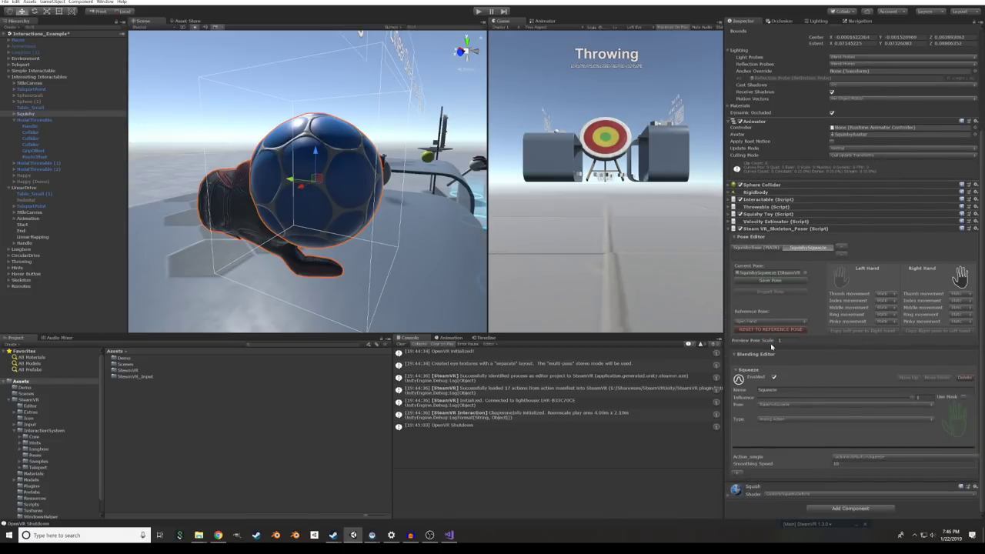
{"action": "left_click", "coordinate": [755, 249]}
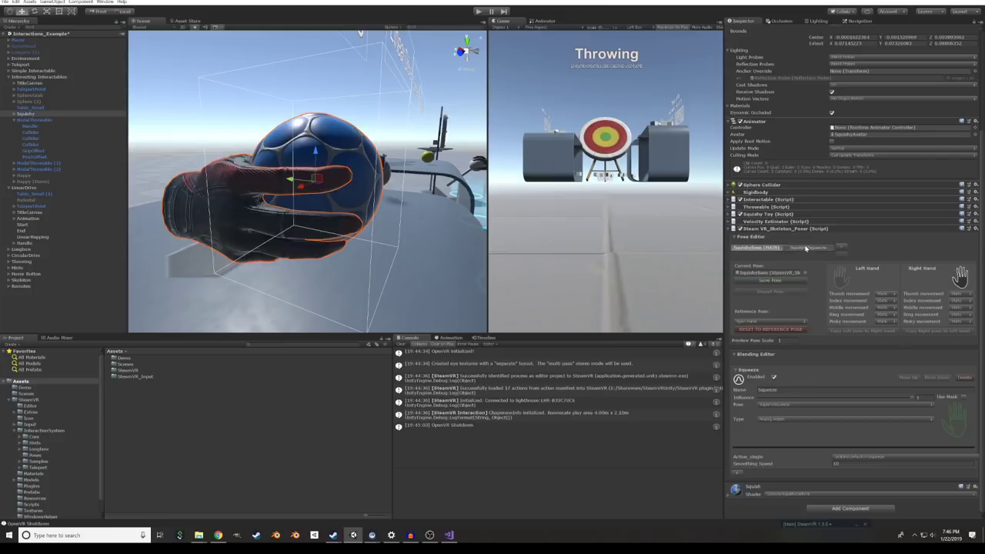
{"action": "left_click", "coordinate": [794, 248]}
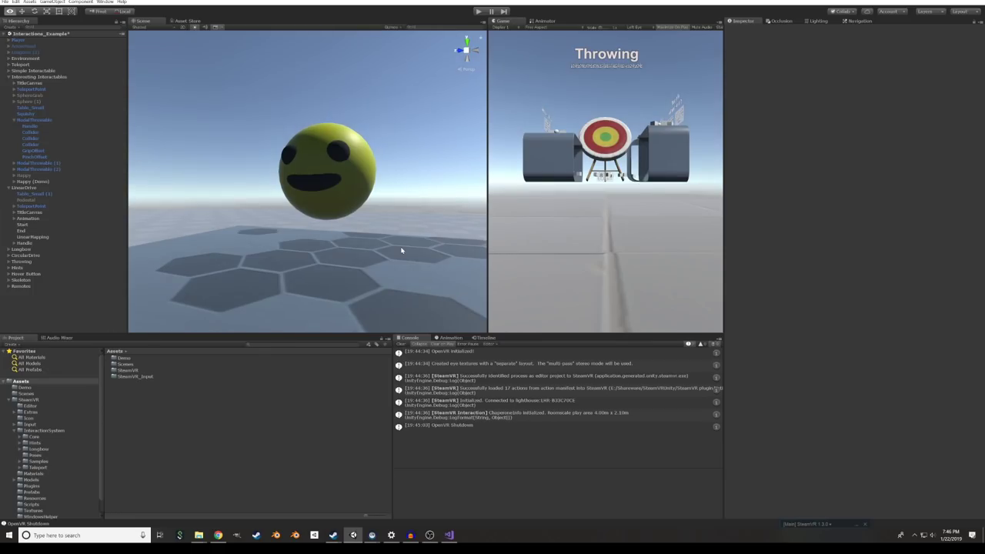
- Select the yellow smiley ball Happy (Demo), frame it, and add a Rigidbody component to it
{"action": "left_click", "coordinate": [339, 172]}
{"action": "left_click_drag", "start_coordinate": [339, 172], "coordinate": [197, 158], "text": "alt"}
{"action": "key", "text": "f"}
{"action": "left_click_drag", "start_coordinate": [310, 203], "coordinate": [394, 193], "text": "alt"}
{"action": "left_click", "coordinate": [767, 91]}
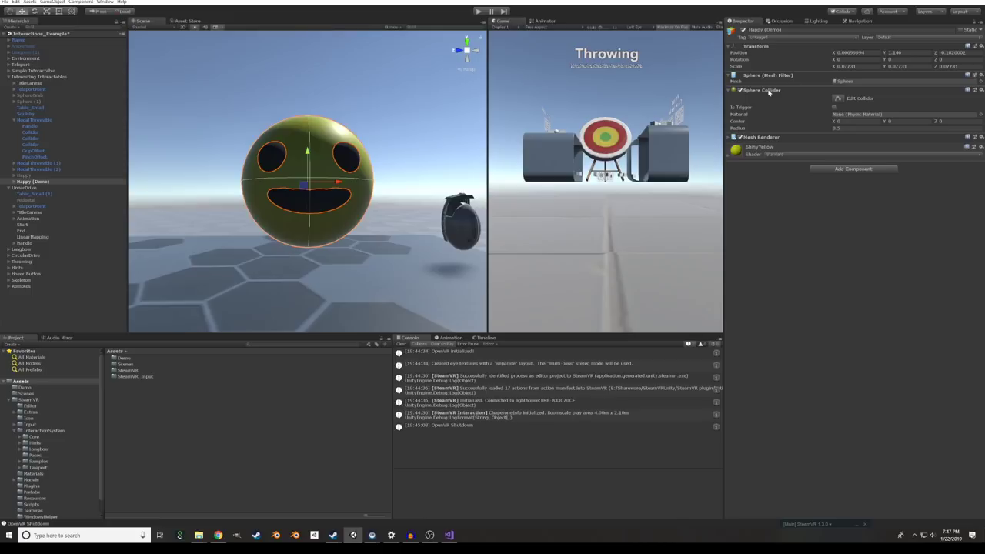
{"action": "left_click", "coordinate": [769, 91]}
{"action": "left_click", "coordinate": [824, 130]}
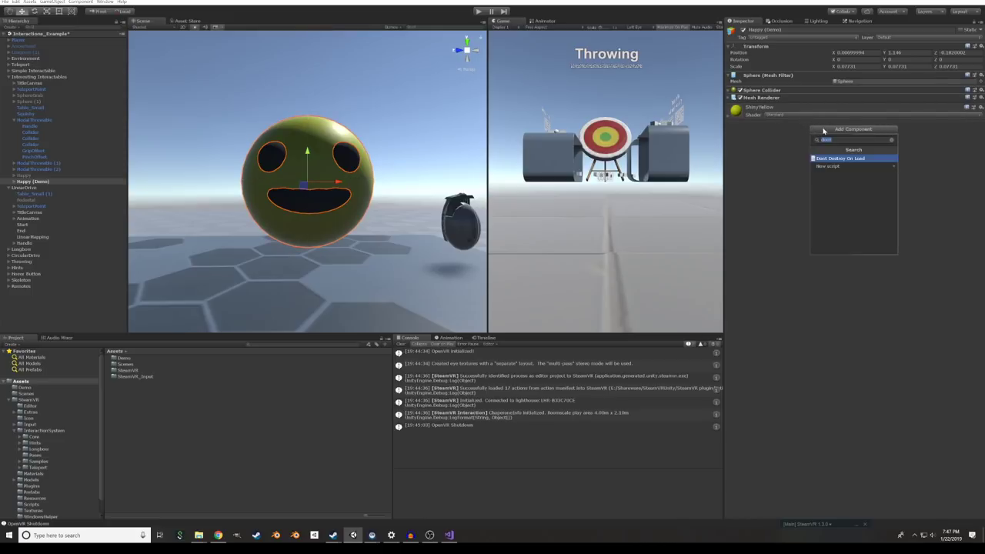
{"action": "type", "text": "rigi"}
{"action": "key", "text": "Return"}
- Add the Interactable and Throwable components to Happy (Demo)
{"action": "left_click", "coordinate": [831, 136]}
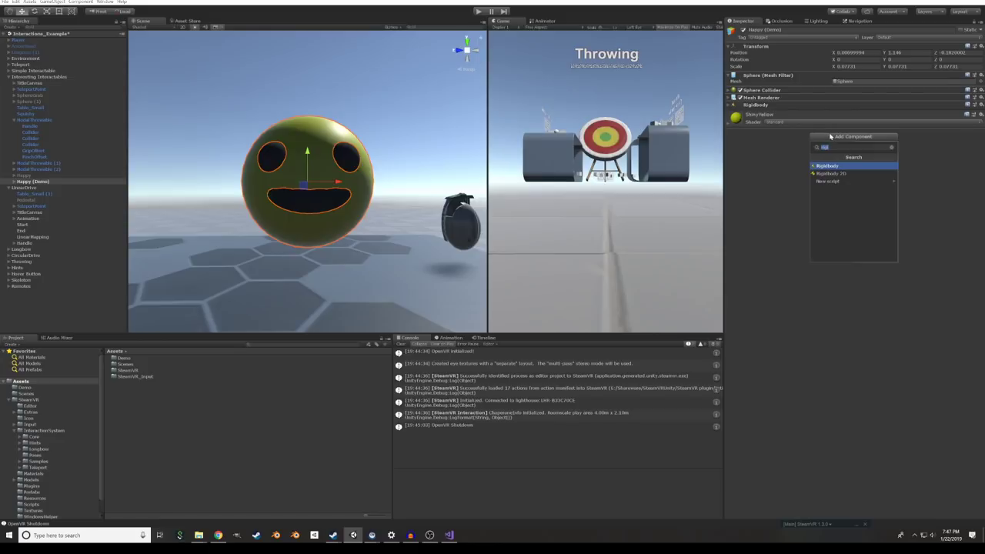
{"action": "type", "text": "inter"}
{"action": "key", "text": "Return"}
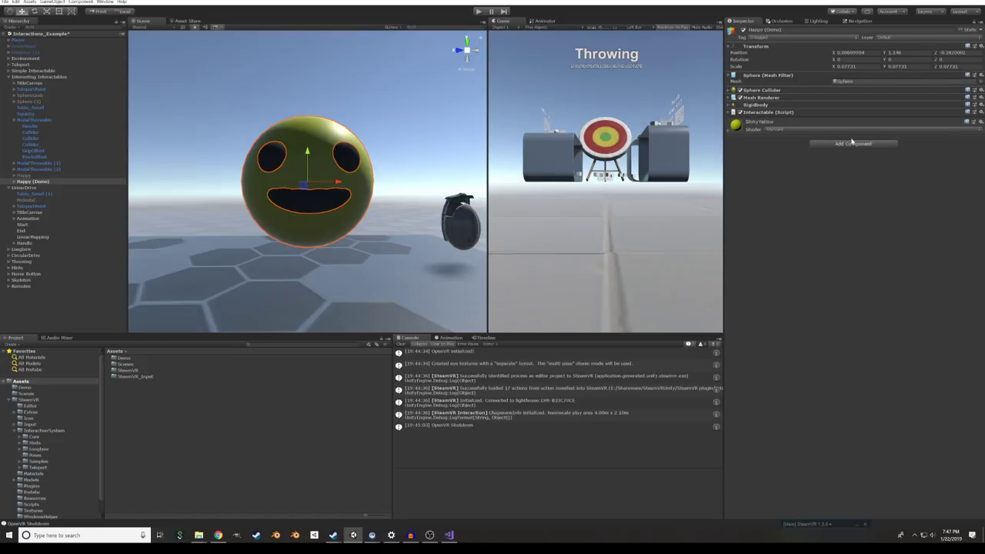
{"action": "left_click", "coordinate": [851, 143]}
{"action": "type", "text": "thro"}
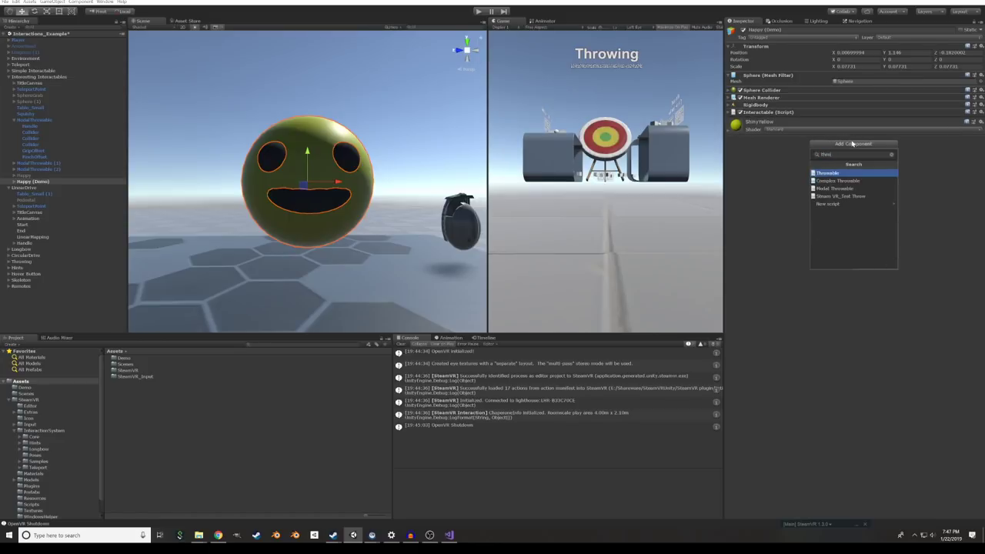
{"action": "type", "text": "w"}
{"action": "key", "text": "Return"}
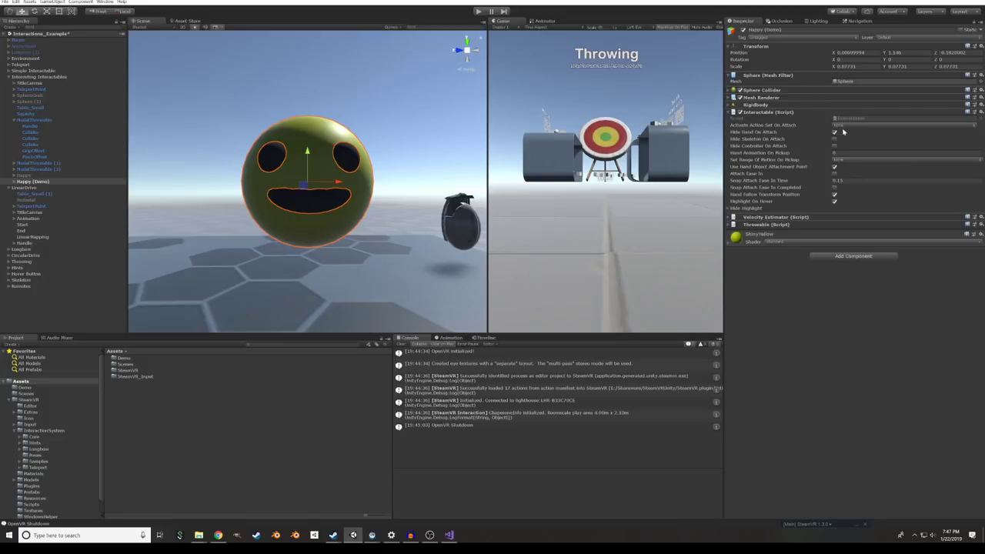
- Set the Throwable's attachment flags to SnapOnAttach, DetachFromOtherHand, VelocityMovement and TurnOffGravity, with ParentToHand and TurnOnKinematic off
{"action": "left_click", "coordinate": [781, 222]}
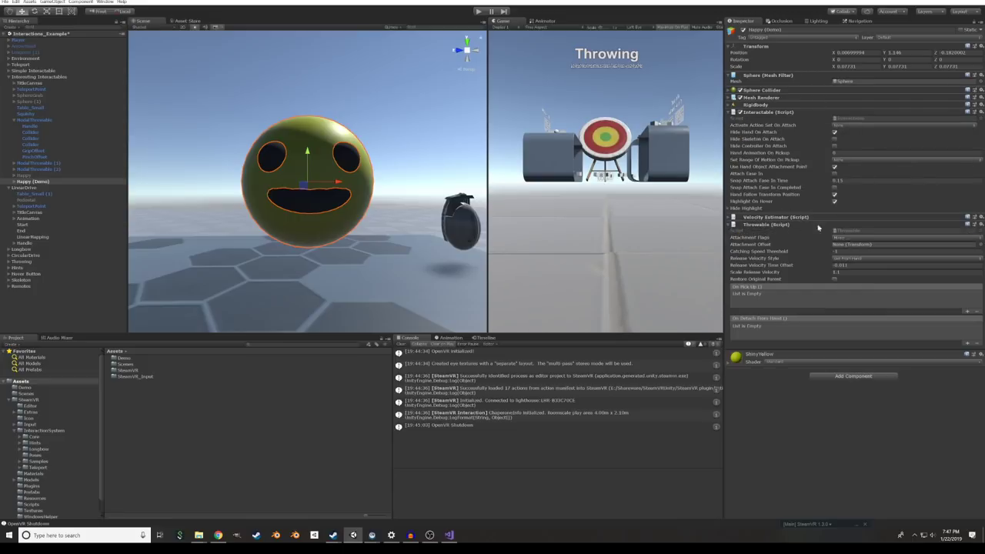
{"action": "left_click", "coordinate": [873, 237]}
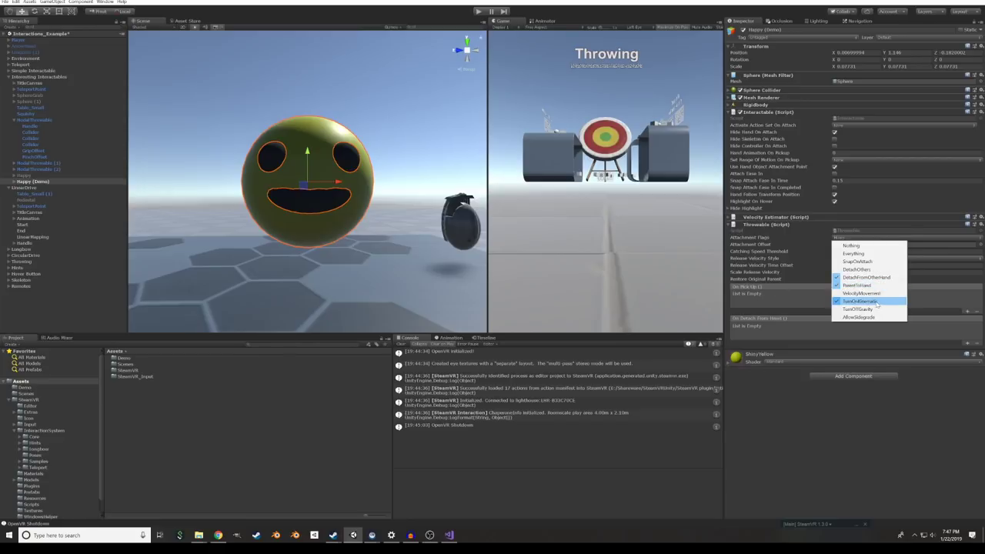
{"action": "left_click", "coordinate": [878, 304]}
{"action": "left_click", "coordinate": [845, 239]}
{"action": "left_click", "coordinate": [876, 294]}
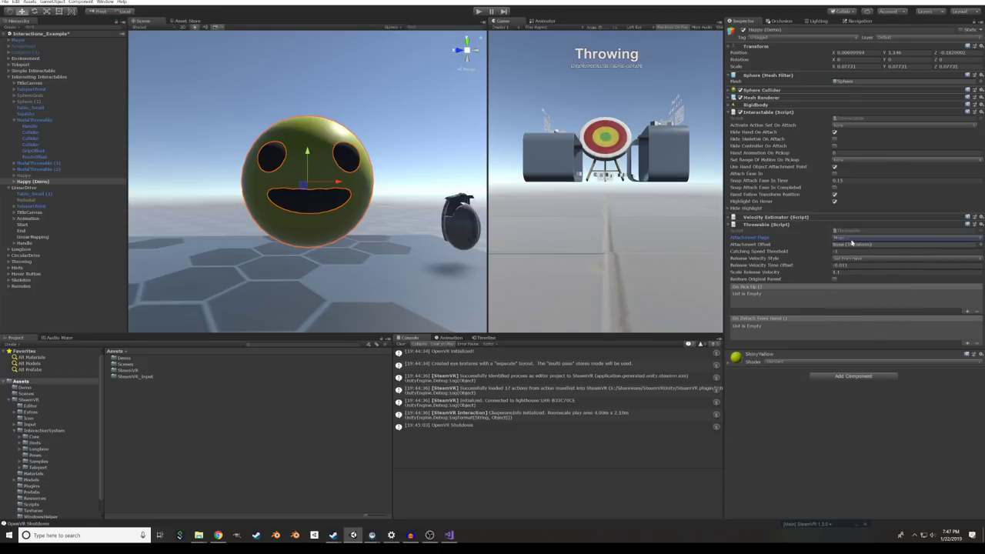
{"action": "left_click", "coordinate": [852, 243]}
{"action": "left_click", "coordinate": [858, 284]}
{"action": "left_click", "coordinate": [854, 238]}
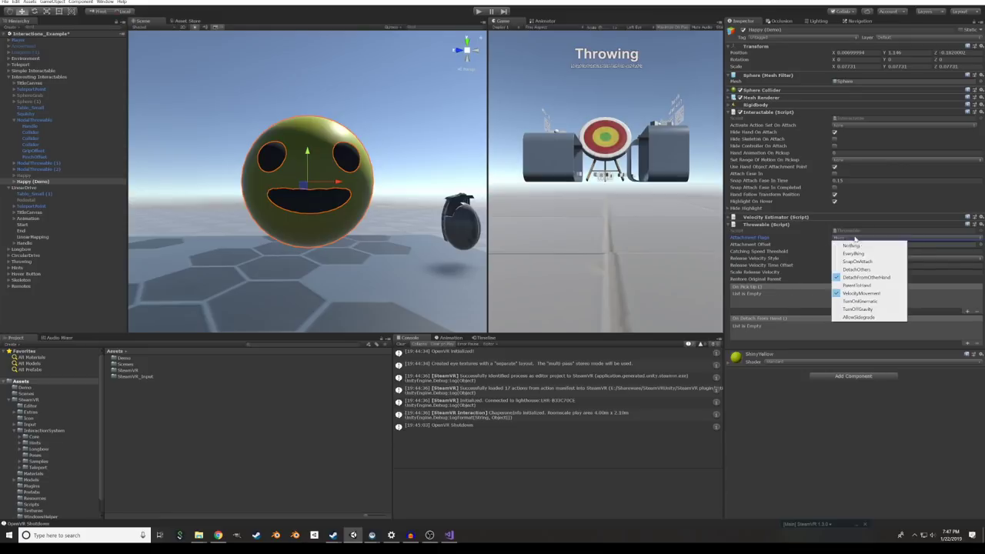
{"action": "left_click", "coordinate": [857, 262]}
{"action": "left_click", "coordinate": [858, 238]}
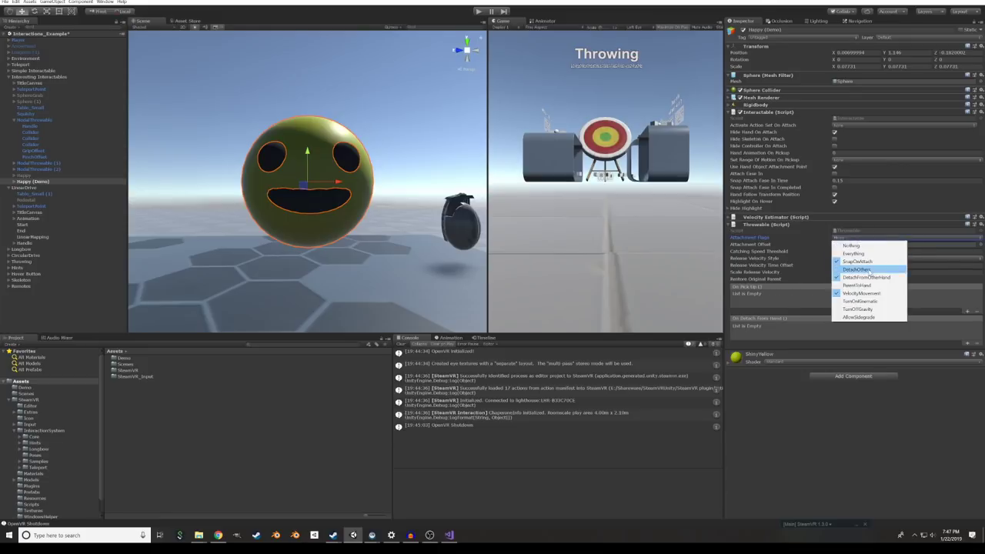
{"action": "left_click", "coordinate": [858, 309]}
{"action": "left_click", "coordinate": [850, 239]}
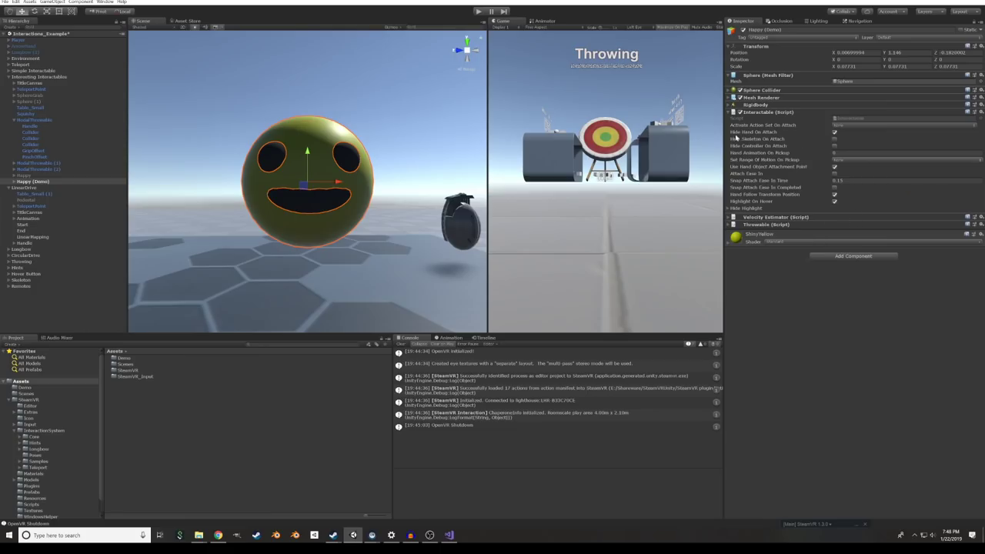
- Turn off Hide Hand On Attach in the Interactable and add a SteamVR_Skeleton_Poser component to Happy (Demo)
{"action": "left_click", "coordinate": [835, 133]}
{"action": "left_click", "coordinate": [764, 113]}
{"action": "left_click", "coordinate": [839, 160]}
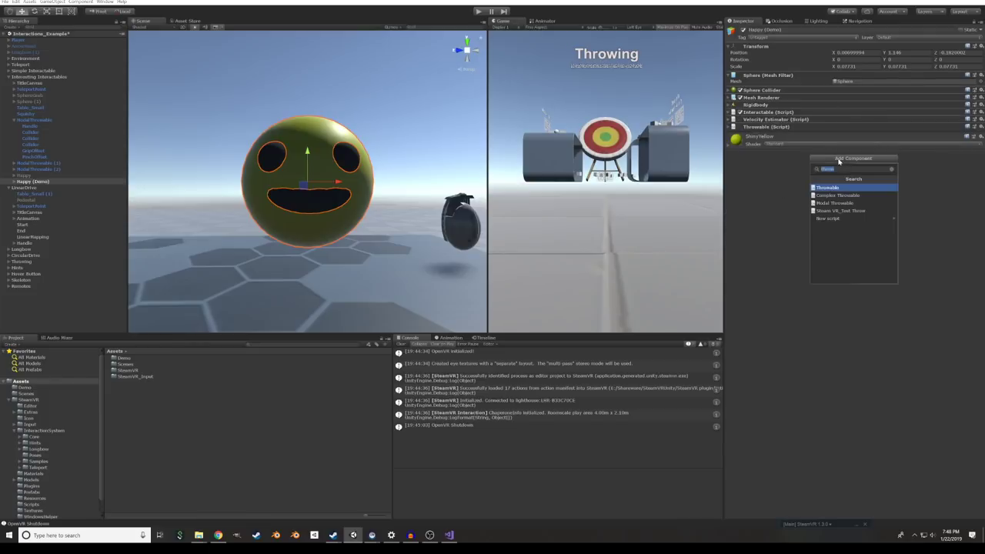
{"action": "type", "text": "ste"}
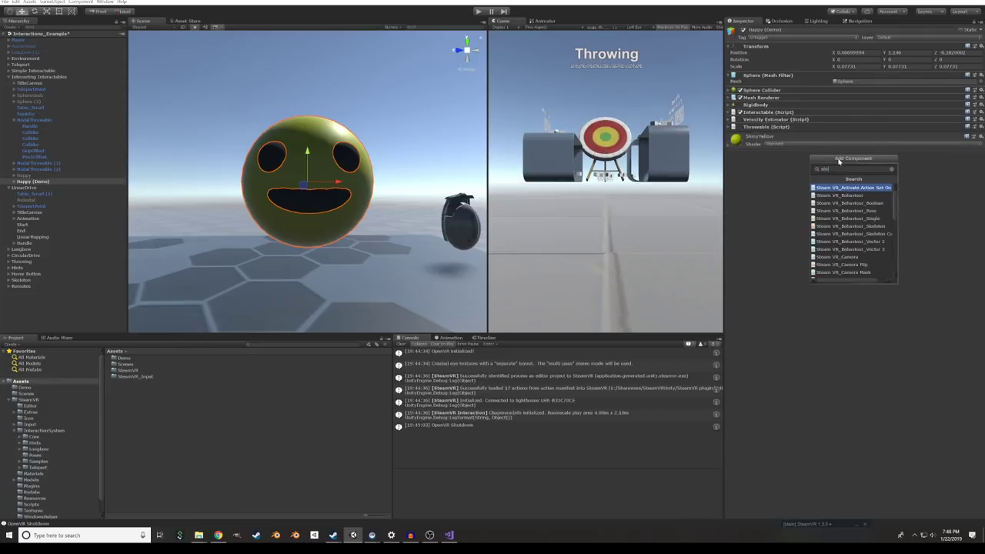
{"action": "type", "text": "amvr_skeleton"}
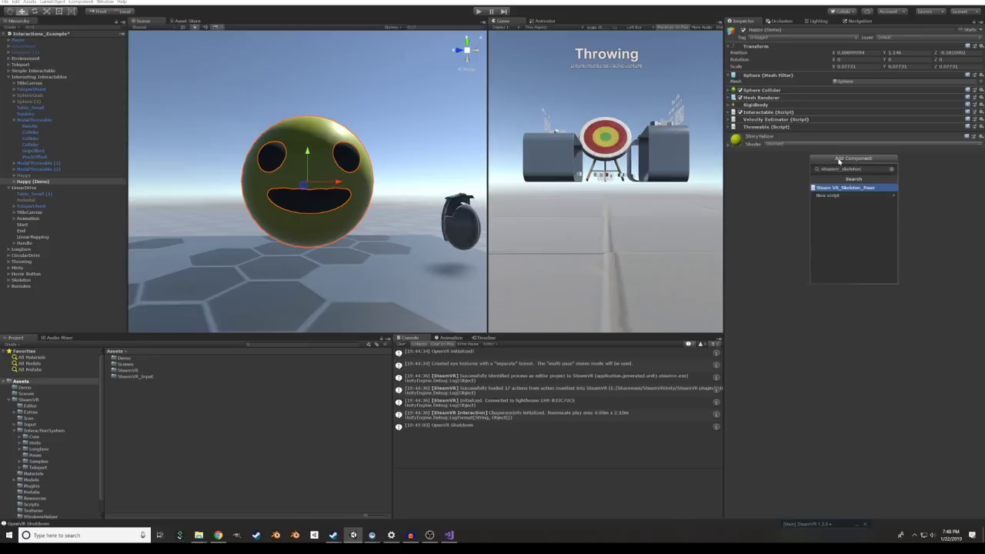
{"action": "key", "text": "Return"}
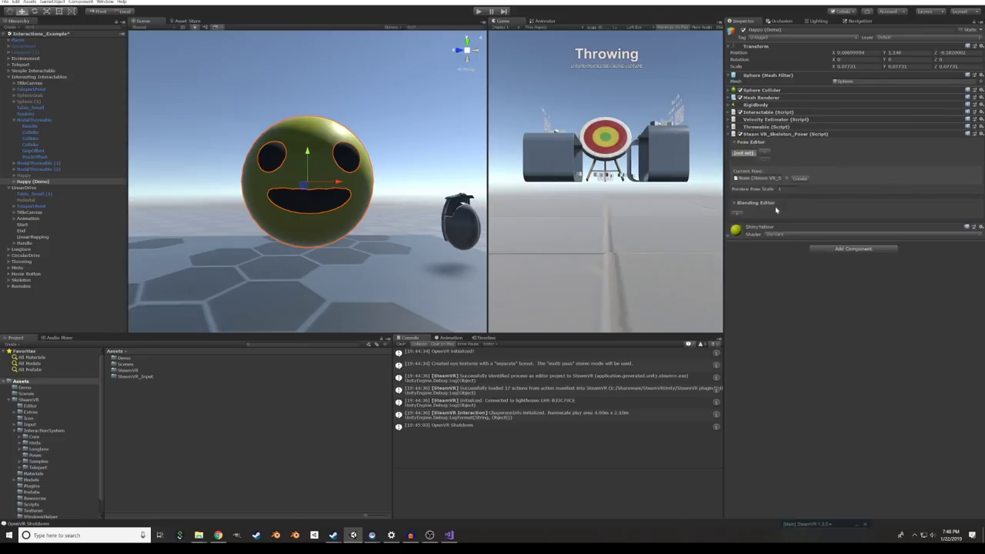
- Create a new skeleton pose asset named happyPose in the Demo folder for Happy (Demo)
{"action": "left_click", "coordinate": [798, 178]}
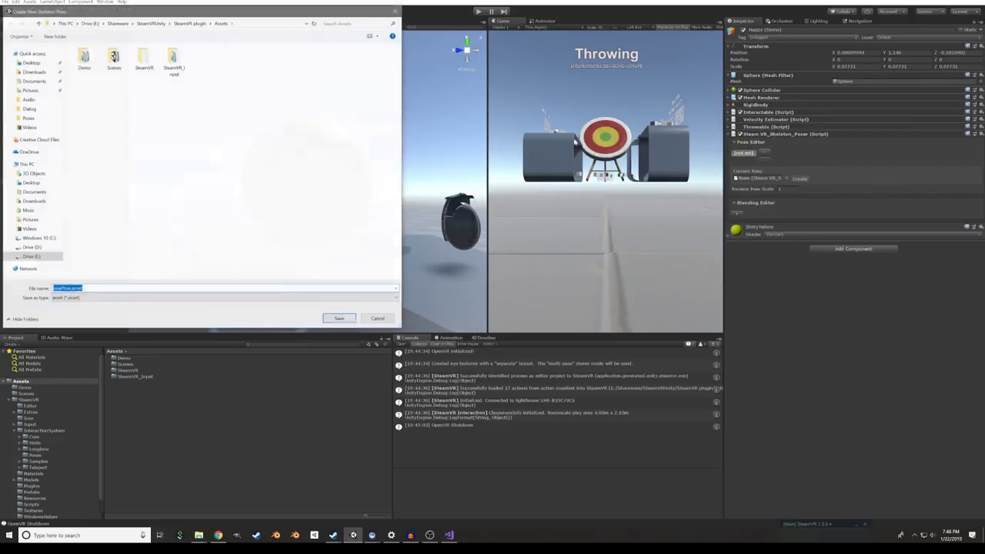
{"action": "left_click", "coordinate": [110, 288]}
{"action": "key", "text": "ctrl+a"}
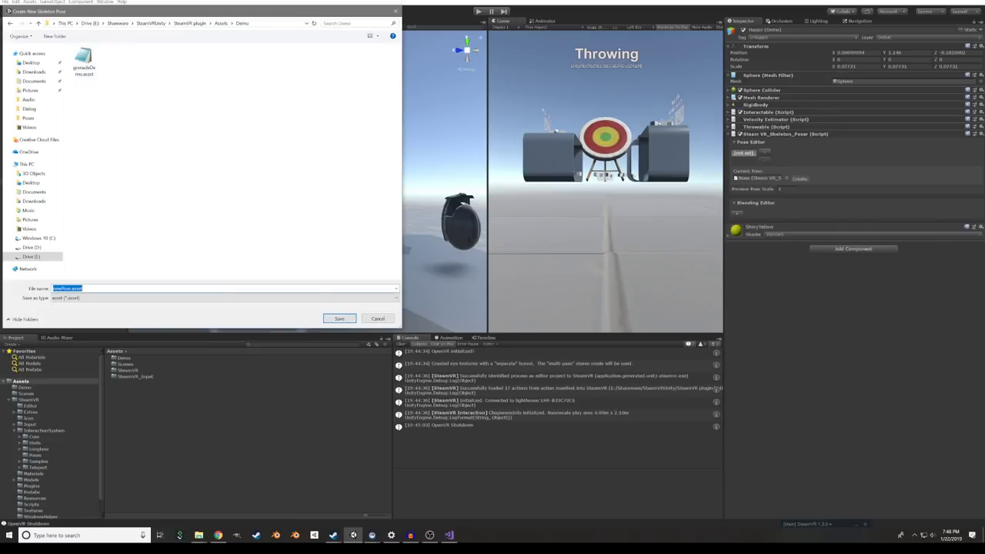
{"action": "type", "text": "happyPose"}
{"action": "key", "text": "Return"}
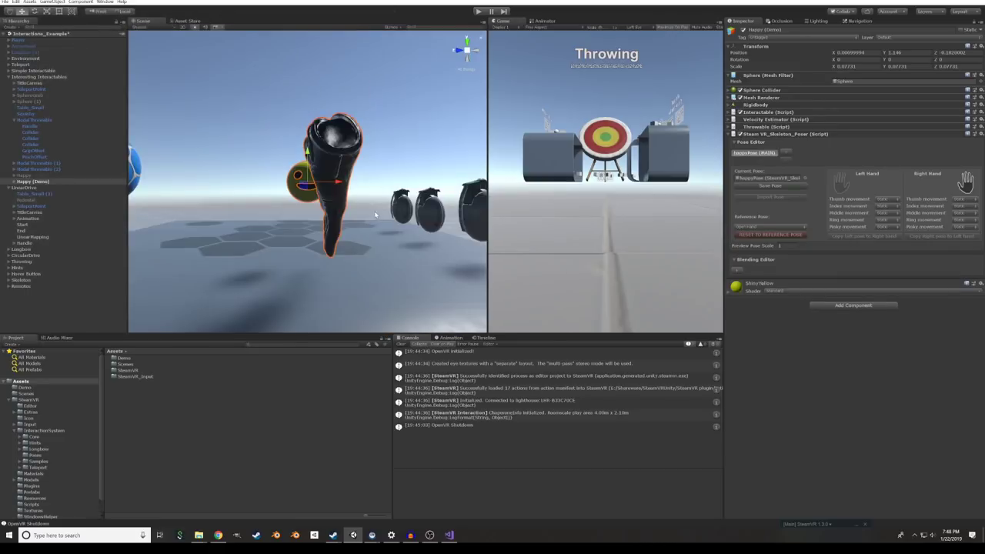
- Expand the full bone hierarchy under Happy (Demo) and position the right glove model beside the ball
{"action": "left_click_drag", "start_coordinate": [474, 204], "coordinate": [103, 202], "text": "alt"}
{"action": "left_click", "coordinate": [14, 182], "text": "alt"}
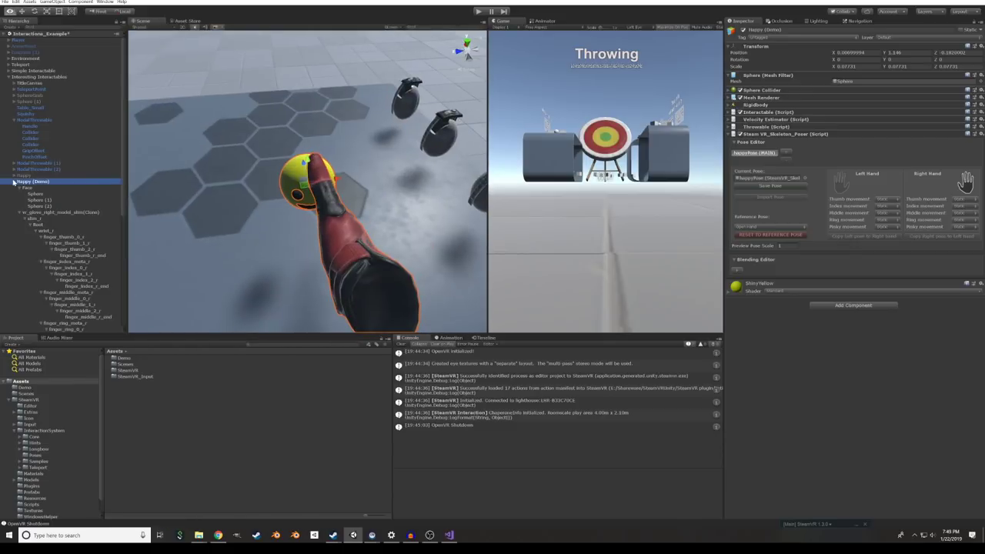
{"action": "left_click", "coordinate": [60, 212]}
{"action": "mouse_move", "coordinate": [254, 231]}
{"action": "left_mouse_down", "text": "alt"}
{"action": "mouse_move", "coordinate": [339, 224]}
{"action": "mouse_move", "coordinate": [369, 154]}
{"action": "mouse_move", "coordinate": [331, 143]}
{"action": "left_mouse_up", "text": "alt"}
- Rotate the right thumb's joints, including its base finger_thumb_0_r, toward the ball
{"action": "left_click", "coordinate": [64, 237]}
{"action": "left_click", "coordinate": [69, 243]}
{"action": "key", "text": "e"}
{"action": "left_click", "coordinate": [74, 249]}
{"action": "left_click", "coordinate": [64, 237]}
{"action": "left_click_drag", "start_coordinate": [308, 184], "coordinate": [347, 223], "text": "alt"}
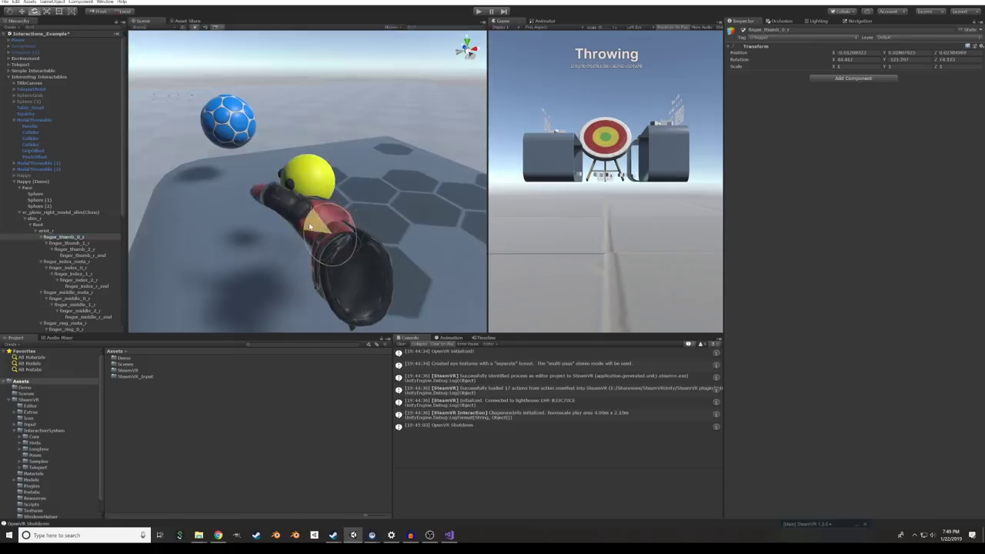
- Reposition the right glove behind the ball and curl the index finger joints through finger_index_2_r around it
{"action": "left_click", "coordinate": [60, 212]}
{"action": "mouse_move", "coordinate": [254, 223]}
{"action": "left_mouse_down", "text": "alt"}
{"action": "mouse_move", "coordinate": [347, 193]}
{"action": "mouse_move", "coordinate": [431, 147]}
{"action": "mouse_move", "coordinate": [307, 177]}
{"action": "left_mouse_up", "text": "alt"}
{"action": "key", "text": "w"}
{"action": "left_click", "coordinate": [67, 268]}
{"action": "key", "text": "e"}
{"action": "left_click", "coordinate": [79, 280]}
{"action": "left_click_drag", "start_coordinate": [308, 270], "coordinate": [334, 263]}
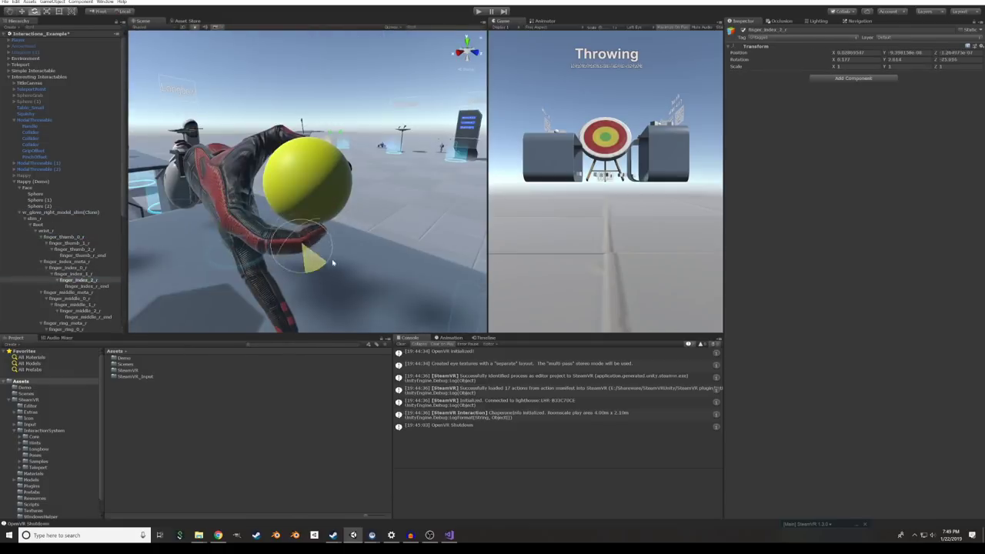
- Adjust the rotation of finger_index_0_r and shift the right glove to fit the ball
{"action": "left_click", "coordinate": [68, 268]}
{"action": "left_click_drag", "start_coordinate": [254, 231], "coordinate": [347, 192], "text": "alt"}
{"action": "left_click", "coordinate": [60, 212]}
{"action": "mouse_move", "coordinate": [284, 166]}
{"action": "left_mouse_down"}
{"action": "mouse_move", "coordinate": [245, 258]}
{"action": "mouse_move", "coordinate": [394, 164]}
{"action": "mouse_move", "coordinate": [308, 177]}
{"action": "left_mouse_up"}
{"action": "key", "text": "w"}
- Refine the index finger's meta bone and rotate finger_thumb_0_r and finger_thumb_1_r so the thumb supports the ball
{"action": "left_click", "coordinate": [83, 262]}
{"action": "key", "text": "e"}
{"action": "left_click", "coordinate": [63, 237]}
{"action": "mouse_move", "coordinate": [389, 246]}
{"action": "left_mouse_down"}
{"action": "mouse_move", "coordinate": [376, 264]}
{"action": "mouse_move", "coordinate": [369, 217]}
{"action": "left_mouse_up"}
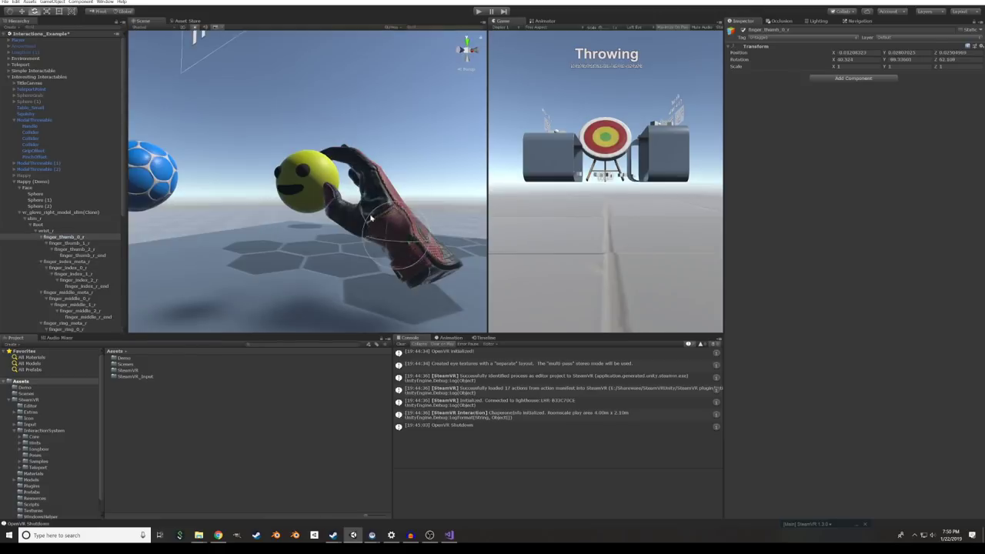
{"action": "left_click", "coordinate": [69, 243]}
- Fine-tune the right glove's position and curl the middle finger joints around the ball
{"action": "left_click", "coordinate": [60, 212]}
{"action": "left_click_drag", "start_coordinate": [308, 223], "coordinate": [370, 200], "text": "alt"}
{"action": "key", "text": "w"}
{"action": "left_click", "coordinate": [70, 299]}
{"action": "mouse_move", "coordinate": [262, 216]}
{"action": "left_mouse_down", "text": "alt"}
{"action": "mouse_move", "coordinate": [419, 199]}
{"action": "mouse_move", "coordinate": [298, 246]}
{"action": "left_mouse_up", "text": "alt"}
{"action": "key", "text": "e"}
{"action": "left_click", "coordinate": [81, 310]}
{"action": "left_click", "coordinate": [69, 298]}
- Curl the right hand's ring and pinky finger joints into a natural grip around the ball
{"action": "scroll", "coordinate": [77, 269], "scroll_direction": "down", "scroll_amount": 3}
{"action": "left_click", "coordinate": [66, 237]}
{"action": "left_click", "coordinate": [71, 243]}
{"action": "left_click", "coordinate": [74, 274], "text": "ctrl"}
{"action": "left_click", "coordinate": [79, 280]}
{"action": "left_click_drag", "start_coordinate": [200, 233], "coordinate": [308, 208], "text": "alt"}
{"action": "left_click", "coordinate": [77, 249]}
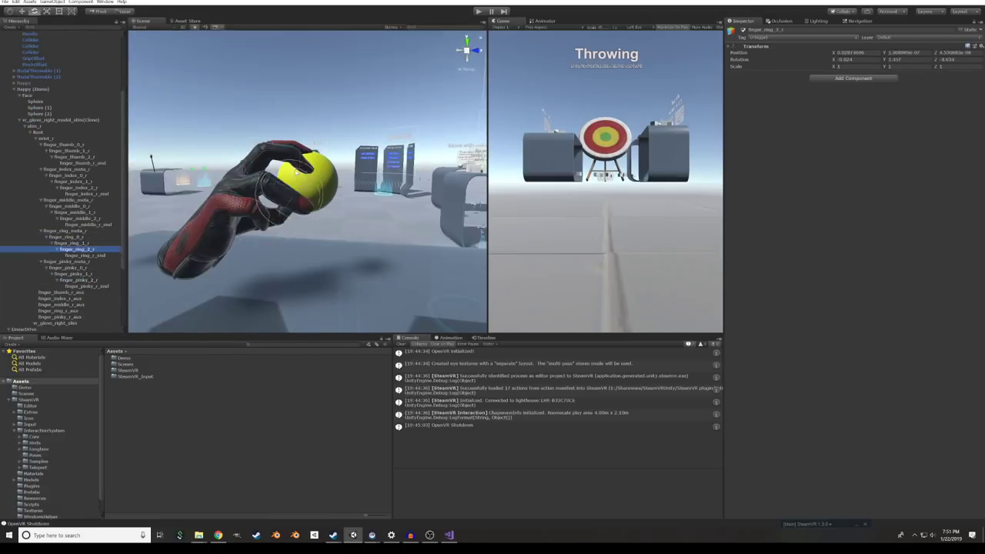
- Refine the index finger's grip by adjusting finger_index_0_r and finger_index_1_r
{"action": "left_click_drag", "start_coordinate": [200, 192], "coordinate": [400, 223], "text": "alt"}
{"action": "left_click", "coordinate": [69, 175]}
{"action": "left_click", "coordinate": [73, 182]}
{"action": "left_click_drag", "start_coordinate": [231, 200], "coordinate": [333, 170], "text": "alt"}
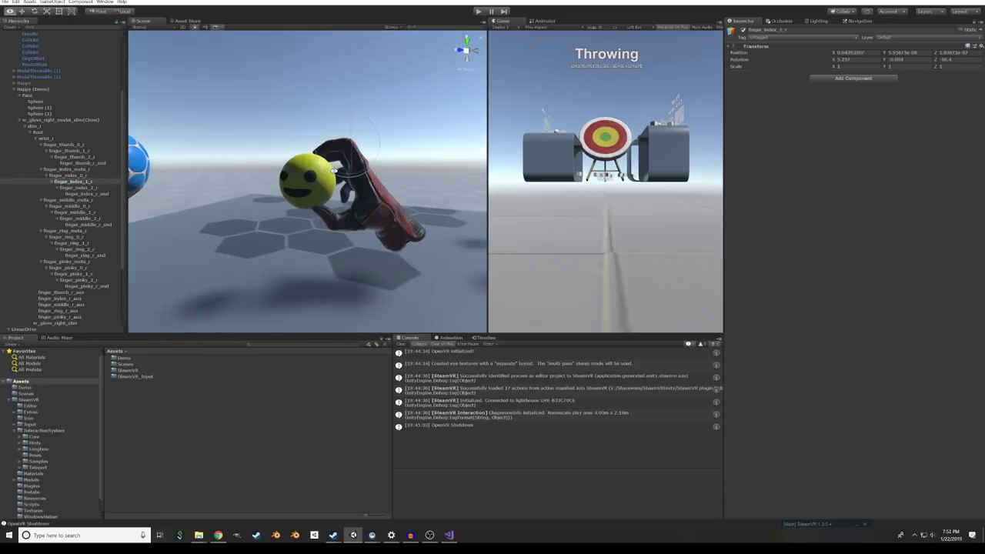
- Check the grip from all around, show the left hand on Happy (Demo), and copy the right pose to the left hand
{"action": "left_click_drag", "start_coordinate": [427, 186], "coordinate": [264, 196], "text": "alt"}
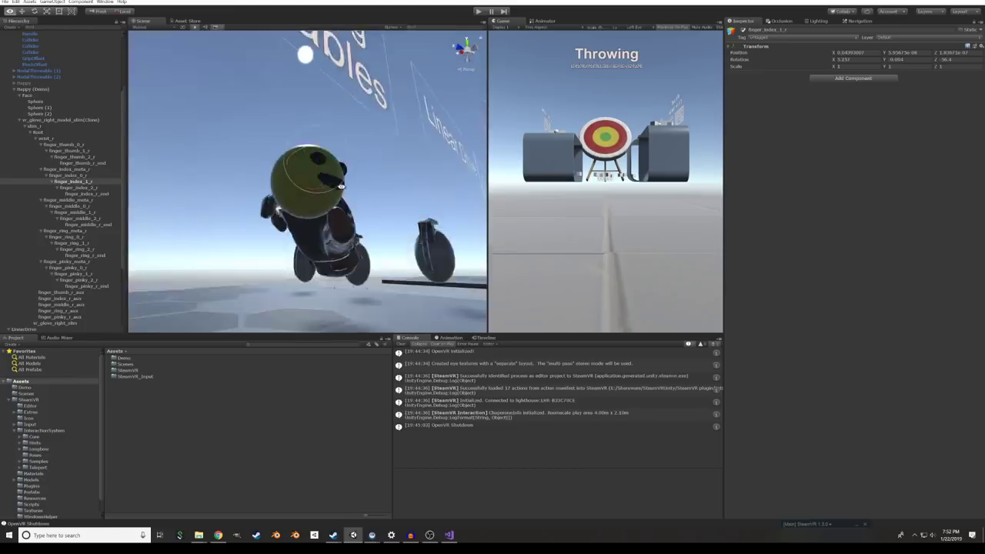
{"action": "left_click_drag", "start_coordinate": [341, 186], "coordinate": [275, 197], "text": "alt"}
{"action": "left_click_drag", "start_coordinate": [427, 221], "coordinate": [137, 220], "text": "alt"}
{"action": "left_click", "coordinate": [33, 89]}
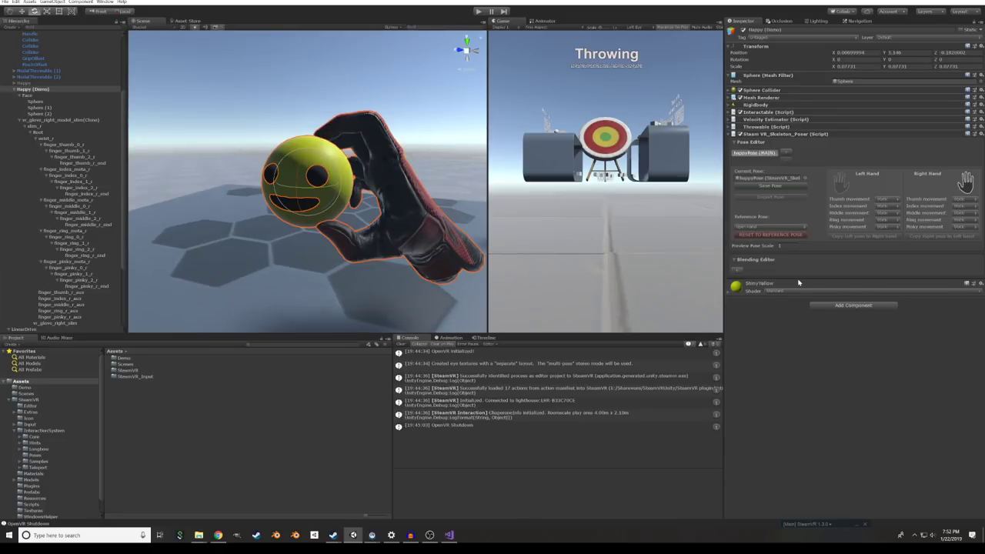
{"action": "left_click", "coordinate": [842, 182]}
{"action": "left_click", "coordinate": [942, 237]}
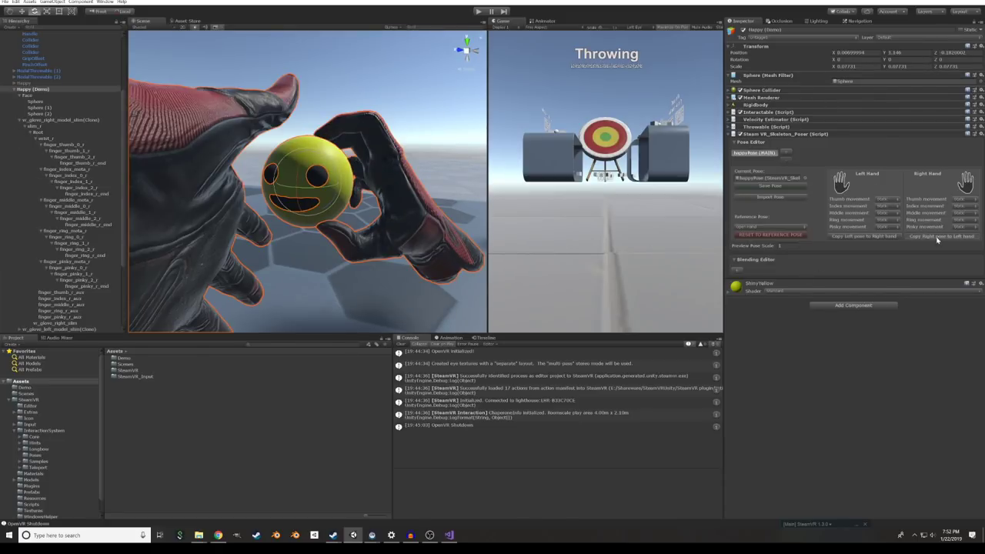
{"action": "left_click", "coordinate": [516, 274]}
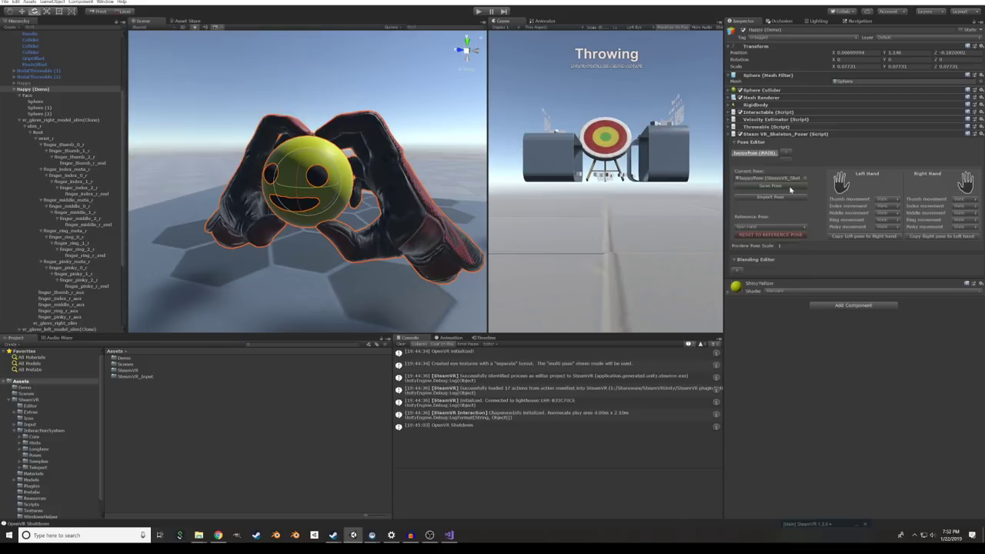
- Run the scene to test the smiley ball's hand pose in VR, and stop it
{"action": "left_click", "coordinate": [478, 11]}
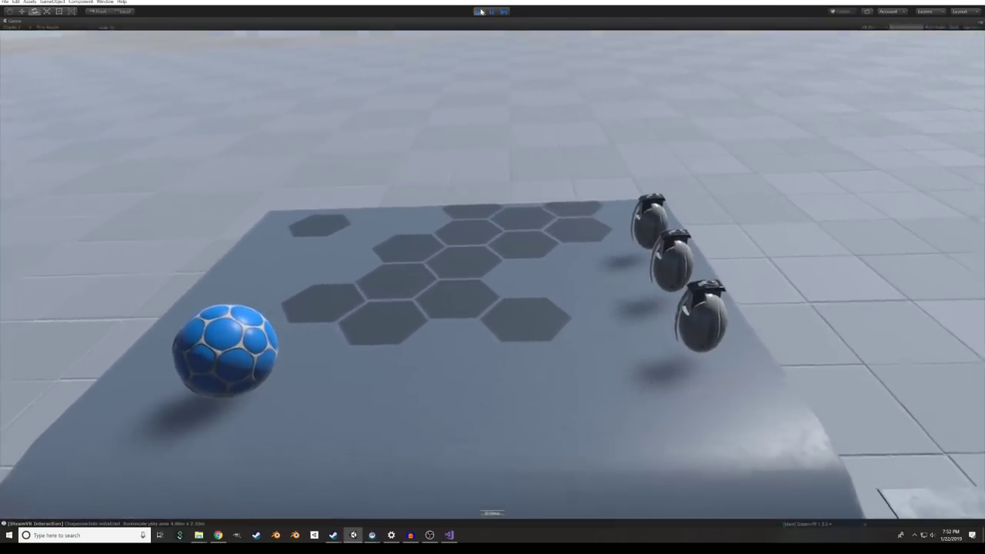
{"action": "left_click", "coordinate": [480, 12]}
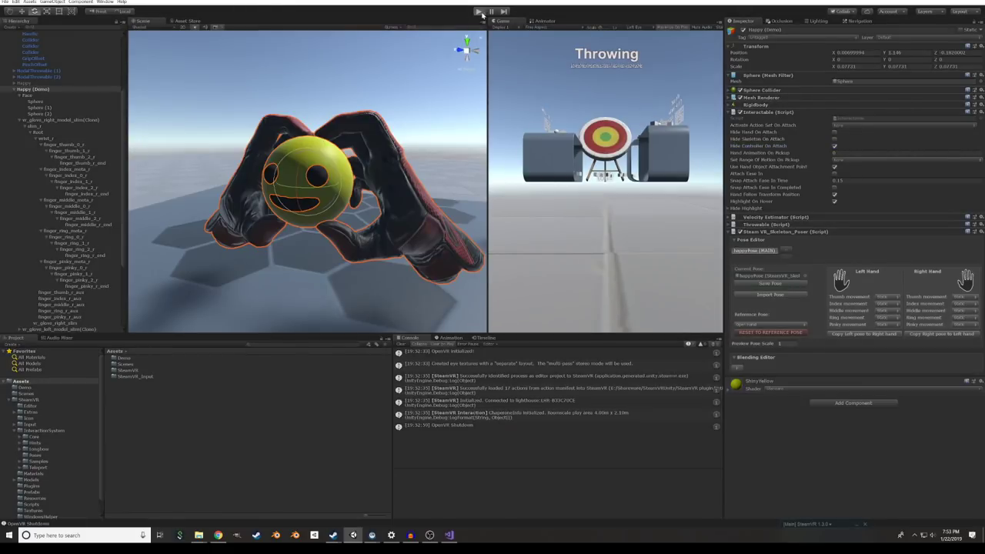
- Run the scene again to try the two-handed grip on the smiley ball in VR, and stop it
{"action": "left_click", "coordinate": [479, 12]}
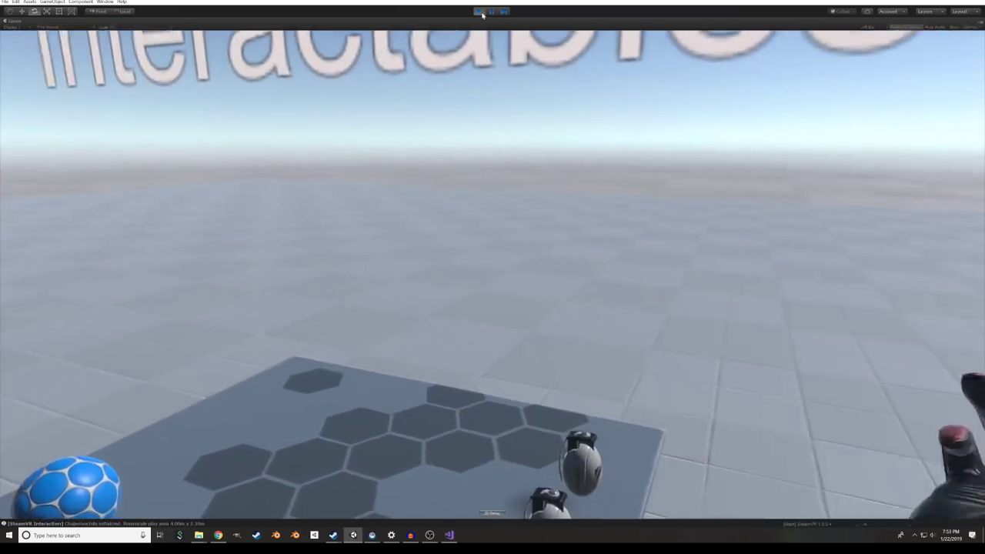
{"action": "left_click", "coordinate": [481, 14]}
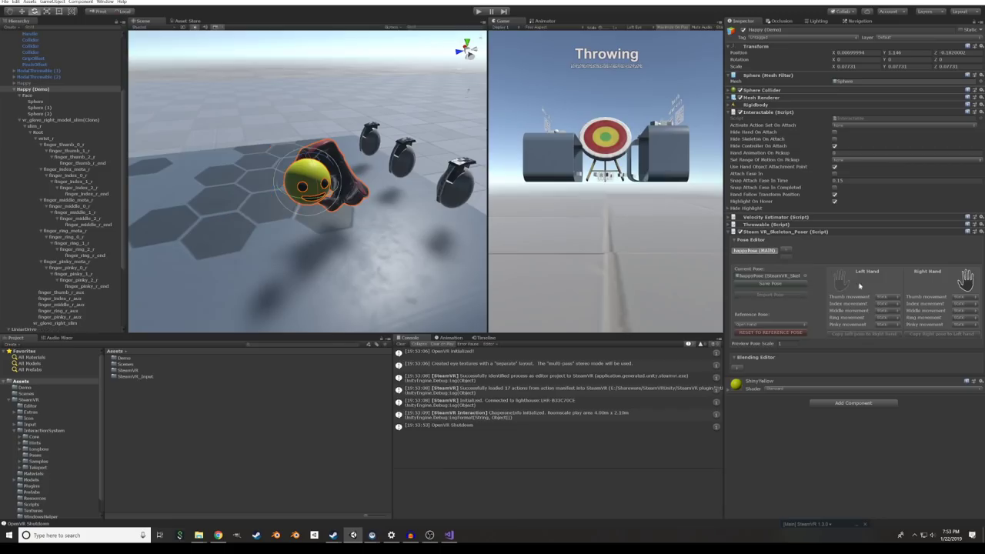
- Duplicate the happyPose asset in the Demo folder and name the copy happyPoseSqueezed
{"action": "left_click_drag", "start_coordinate": [446, 233], "coordinate": [389, 189], "text": "alt"}
{"action": "scroll", "coordinate": [389, 198], "scroll_direction": "up", "scroll_amount": 8}
{"action": "scroll", "coordinate": [385, 194], "scroll_direction": "down", "scroll_amount": 3}
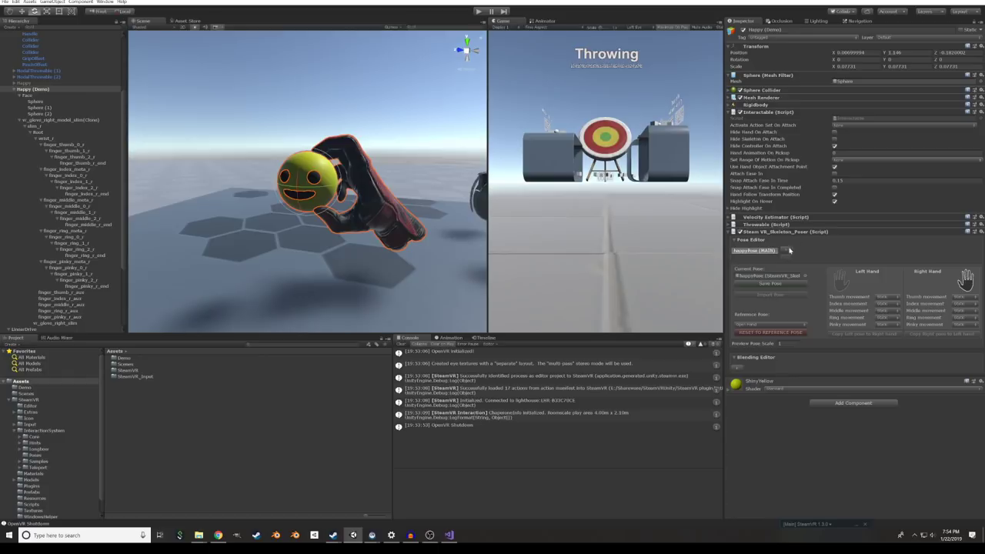
{"action": "left_click", "coordinate": [788, 250]}
{"action": "left_click", "coordinate": [128, 364]}
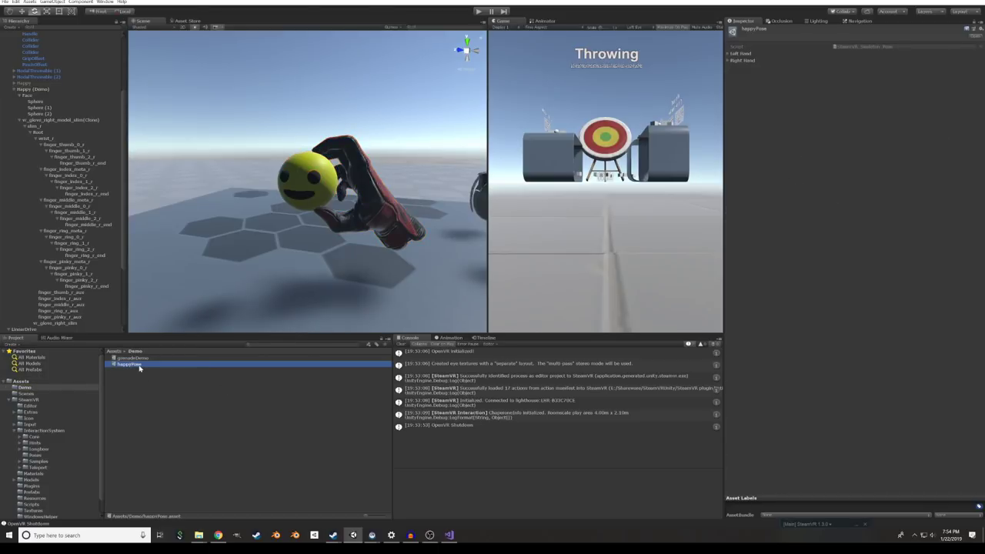
{"action": "key", "text": "ctrl+d"}
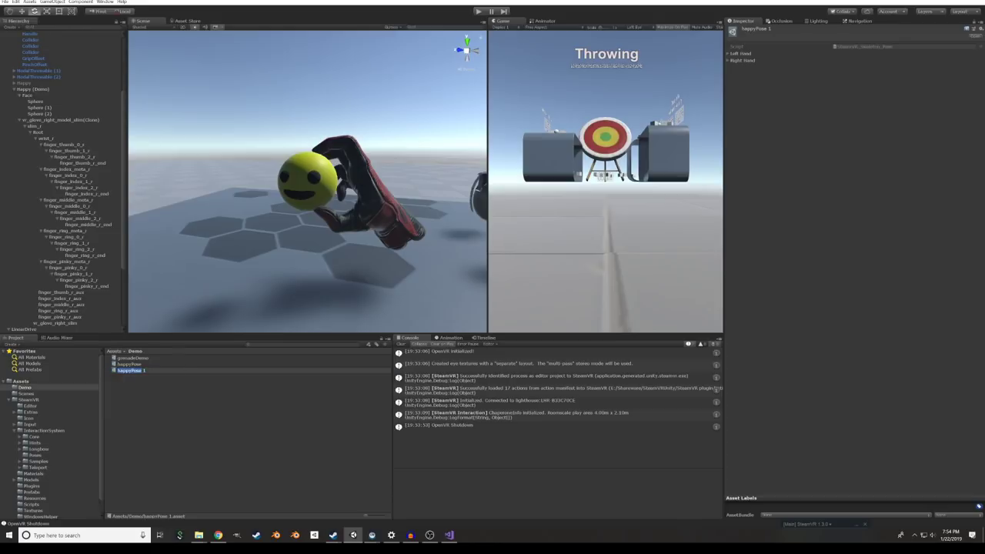
{"action": "key", "text": "shift+End"}
- Add a second pose to the Skeleton Poser on Happy (Demo) and assign happyPoseSqueezed to it
{"action": "left_click", "coordinate": [47, 89]}
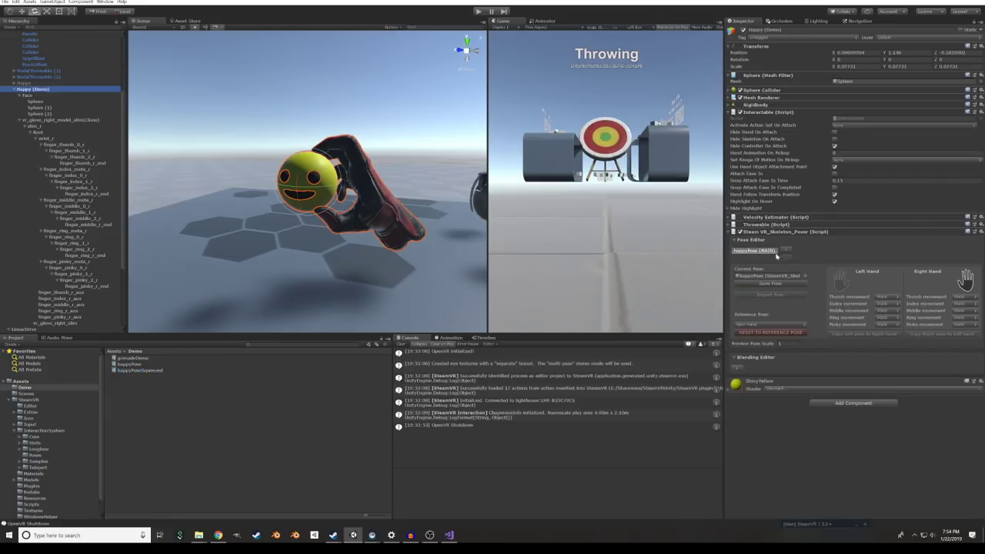
{"action": "left_click", "coordinate": [785, 250]}
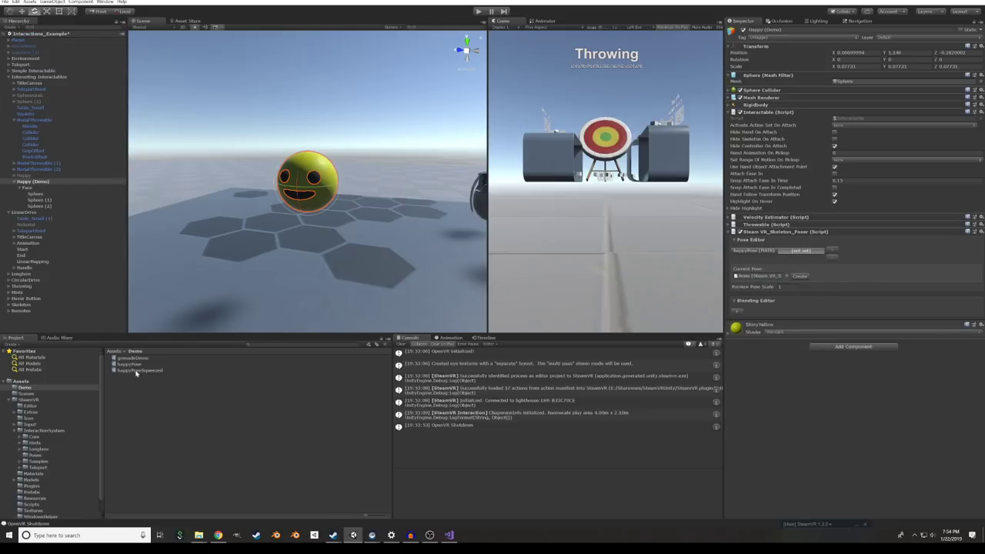
{"action": "left_click_drag", "start_coordinate": [136, 373], "coordinate": [772, 281]}
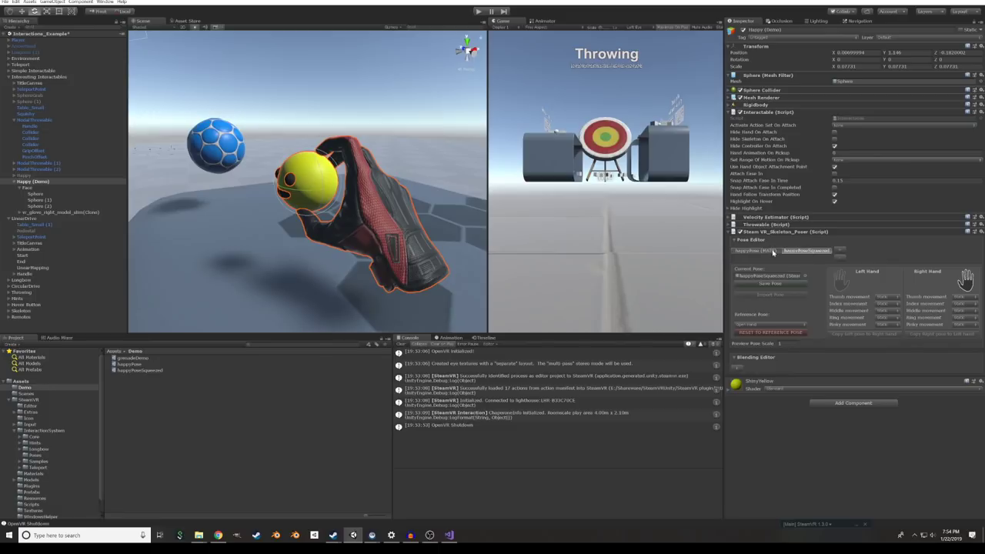
- Expand the right glove's bone hierarchy and bend the thumb joints finger_thumb_0_r to finger_thumb_2_r tighter around the ball
{"action": "left_click", "coordinate": [34, 212]}
{"action": "left_click", "coordinate": [26, 218]}
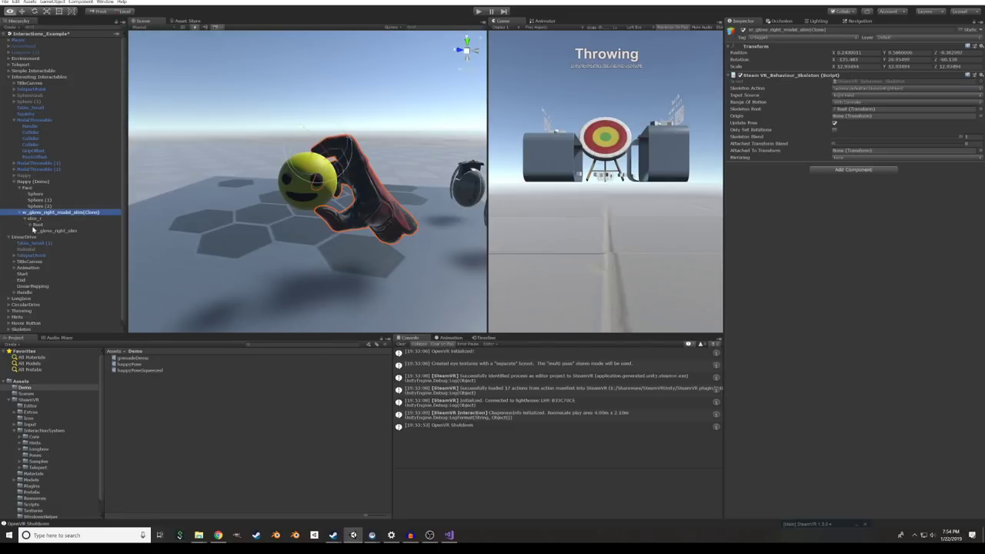
{"action": "left_click", "coordinate": [31, 225], "text": "alt"}
{"action": "left_click", "coordinate": [51, 230]}
{"action": "left_click", "coordinate": [44, 213]}
{"action": "left_click_drag", "start_coordinate": [347, 192], "coordinate": [316, 254], "text": "alt"}
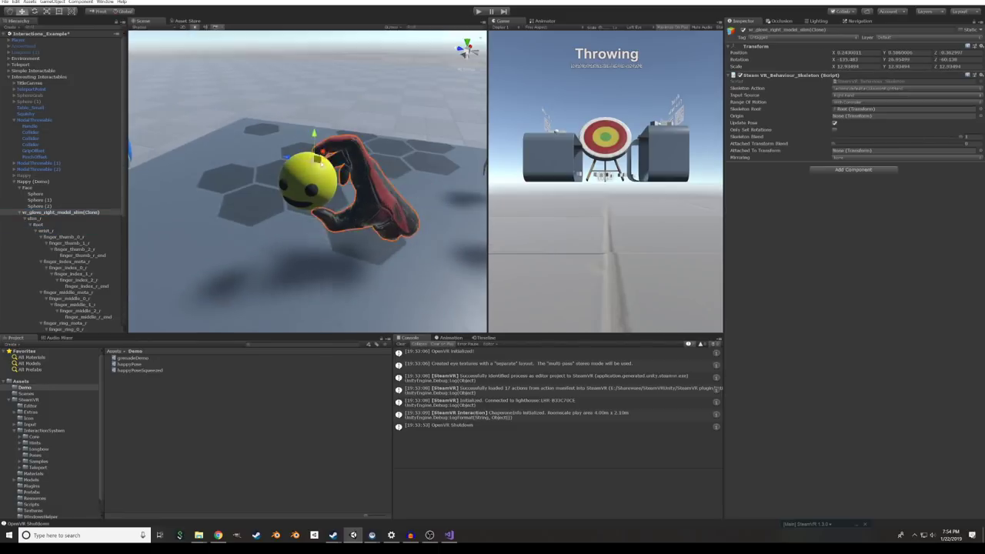
{"action": "left_click", "coordinate": [65, 237]}
{"action": "left_click_drag", "start_coordinate": [439, 277], "coordinate": [414, 225], "text": "alt"}
{"action": "left_click", "coordinate": [69, 243]}
{"action": "left_click_drag", "start_coordinate": [385, 223], "coordinate": [400, 227]}
{"action": "left_click", "coordinate": [75, 249]}
- Tighten the right hand's index and middle fingers around the ball, adjusting finger_index_0_r, finger_index_1_r and finger_middle_0_r
{"action": "left_click", "coordinate": [68, 268]}
{"action": "left_click_drag", "start_coordinate": [346, 192], "coordinate": [408, 169], "text": "alt"}
{"action": "left_click", "coordinate": [74, 274]}
{"action": "left_click", "coordinate": [68, 268]}
{"action": "left_click", "coordinate": [45, 212]}
{"action": "key", "text": "w"}
{"action": "left_click", "coordinate": [68, 187]}
{"action": "left_click", "coordinate": [33, 182]}
{"action": "left_click", "coordinate": [70, 299]}
{"action": "key", "text": "e"}
{"action": "left_click_drag", "start_coordinate": [242, 169], "coordinate": [431, 215], "text": "alt"}
- Show the left hand for happyPoseSqueezed on Happy (Demo), copy the right pose to it, and save the pose
{"action": "left_click", "coordinate": [33, 182]}
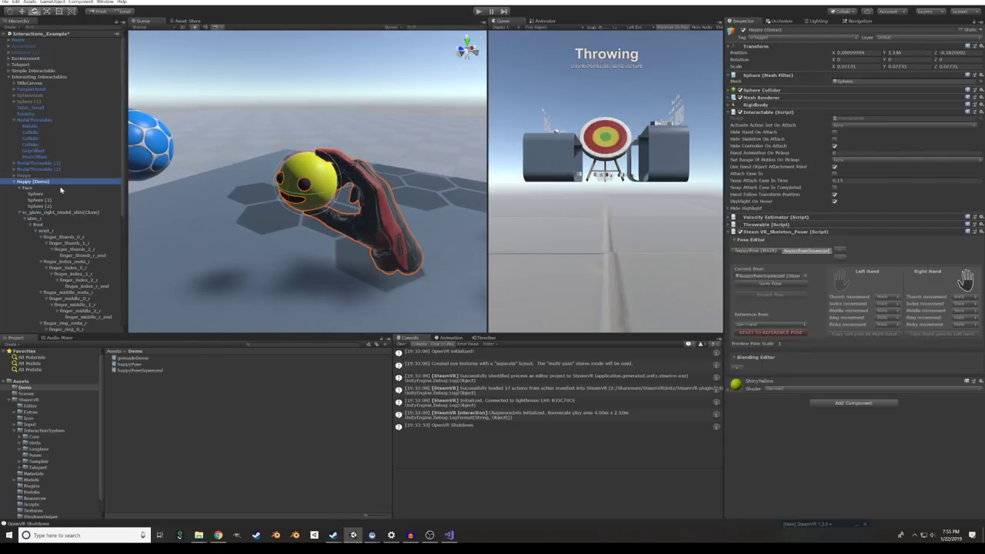
{"action": "left_click_drag", "start_coordinate": [323, 247], "coordinate": [431, 208], "text": "alt"}
{"action": "left_click", "coordinate": [841, 279]}
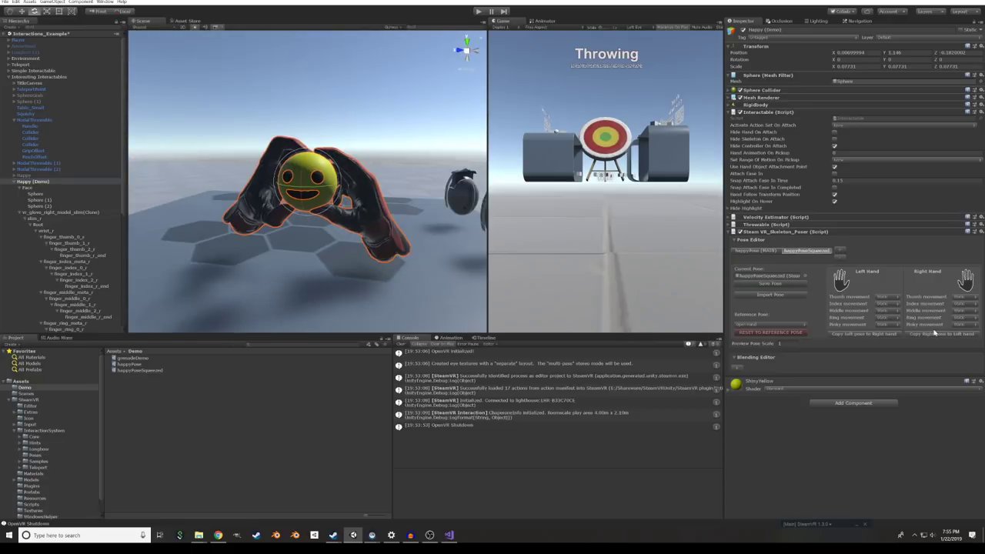
{"action": "left_click", "coordinate": [942, 333]}
{"action": "left_click", "coordinate": [518, 274]}
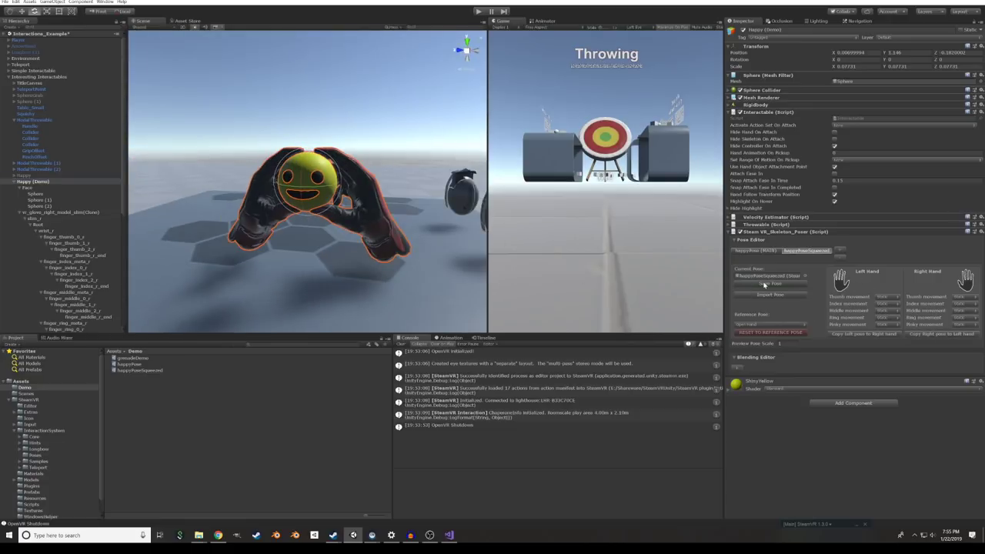
{"action": "left_click", "coordinate": [764, 285]}
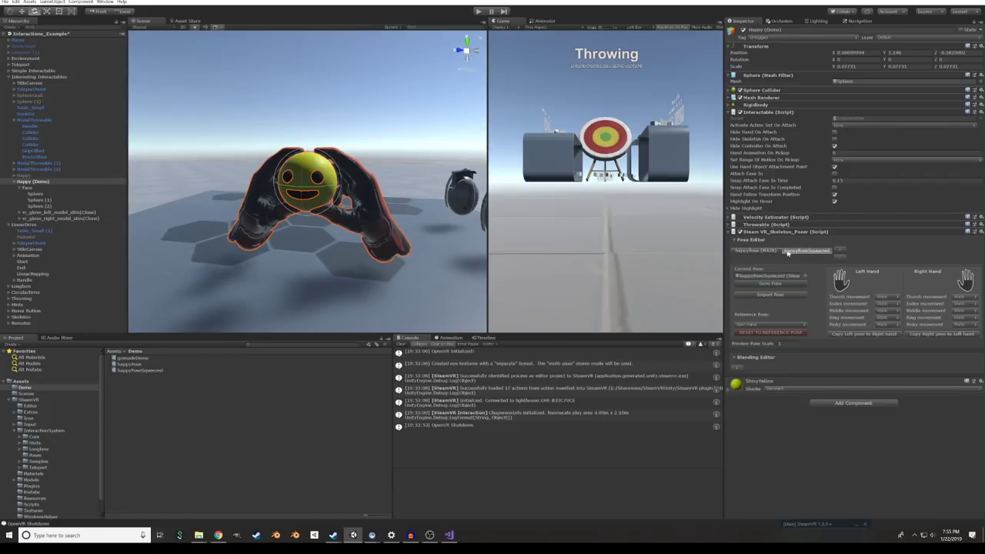
{"action": "left_click", "coordinate": [776, 254]}
{"action": "left_click", "coordinate": [785, 253]}
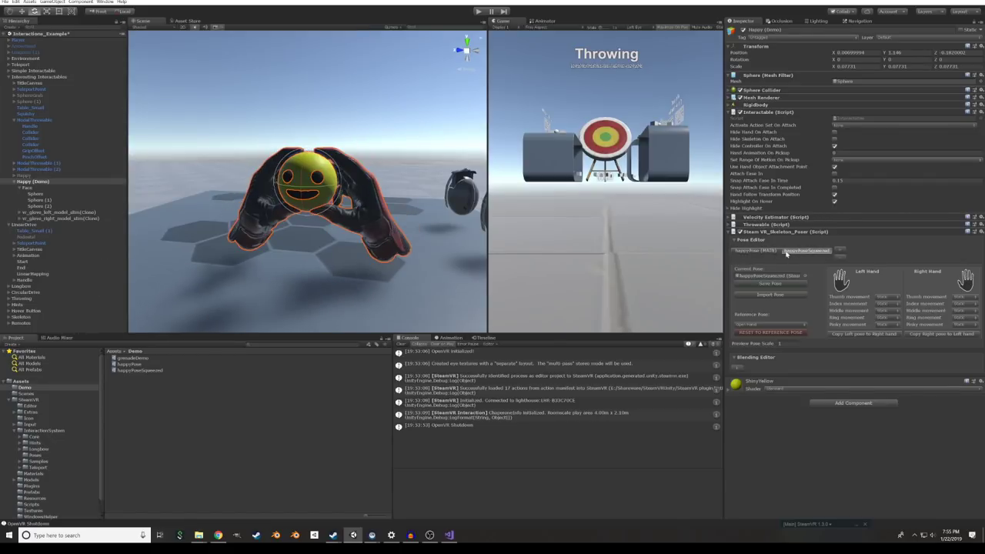
- Add a blending behaviour named squeeze that uses the happyPoseSqueezed pose
{"action": "left_click", "coordinate": [738, 368]}
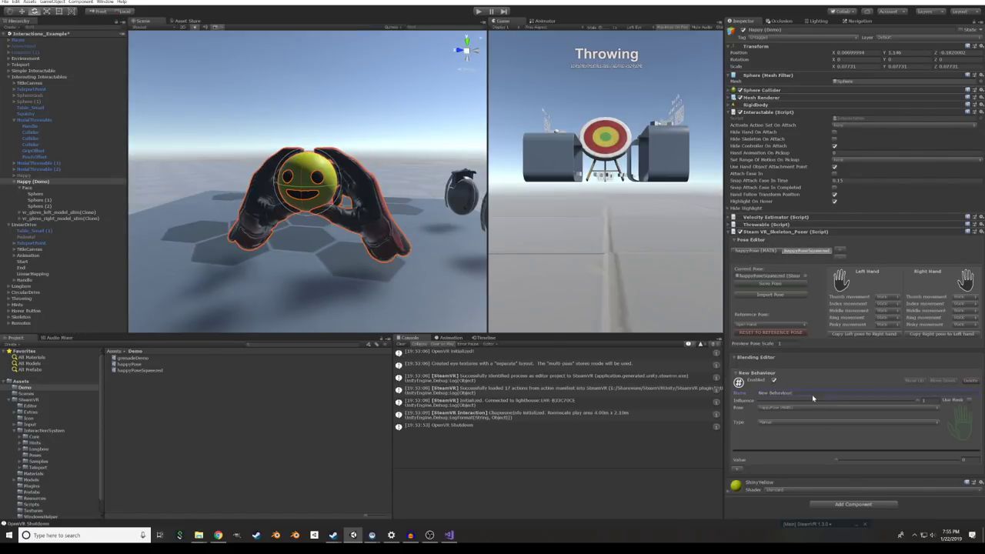
{"action": "left_click", "coordinate": [775, 393]}
{"action": "type", "text": "squeeze"}
{"action": "left_click", "coordinate": [807, 412]}
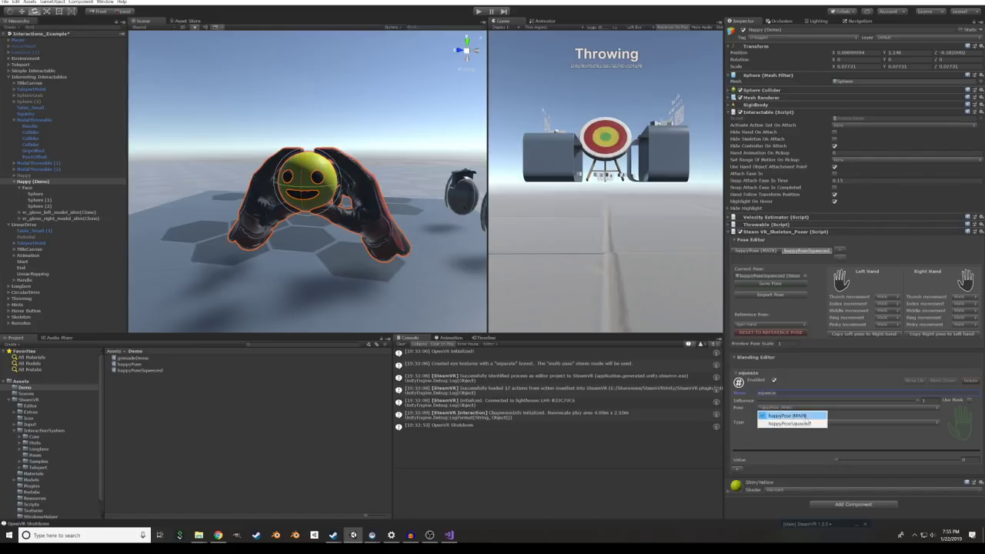
{"action": "left_click", "coordinate": [816, 425]}
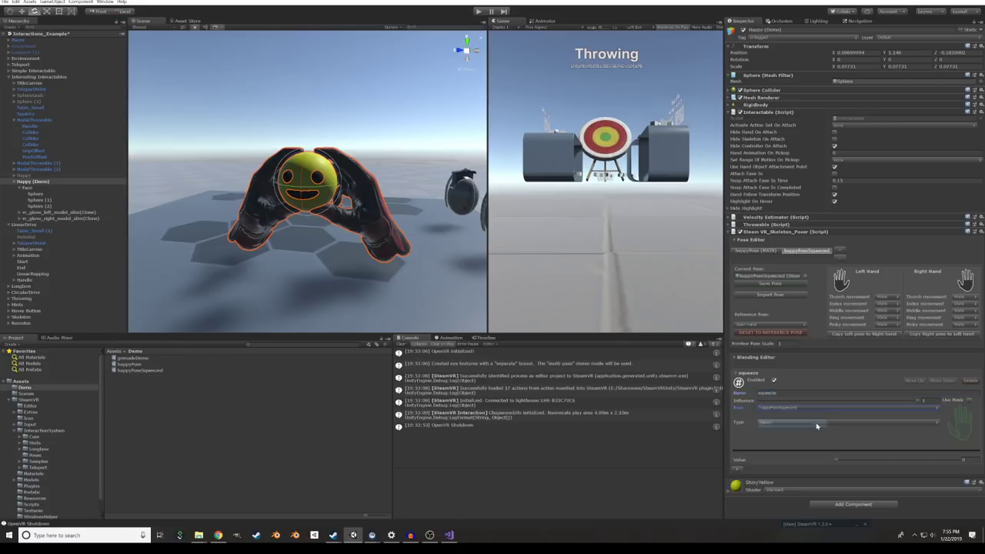
- Set the squeeze behaviour's type to Analog Action with \actions\default\in\Squeeze, and run the scene to test the blend
{"action": "left_click", "coordinate": [801, 424]}
{"action": "left_click", "coordinate": [792, 438]}
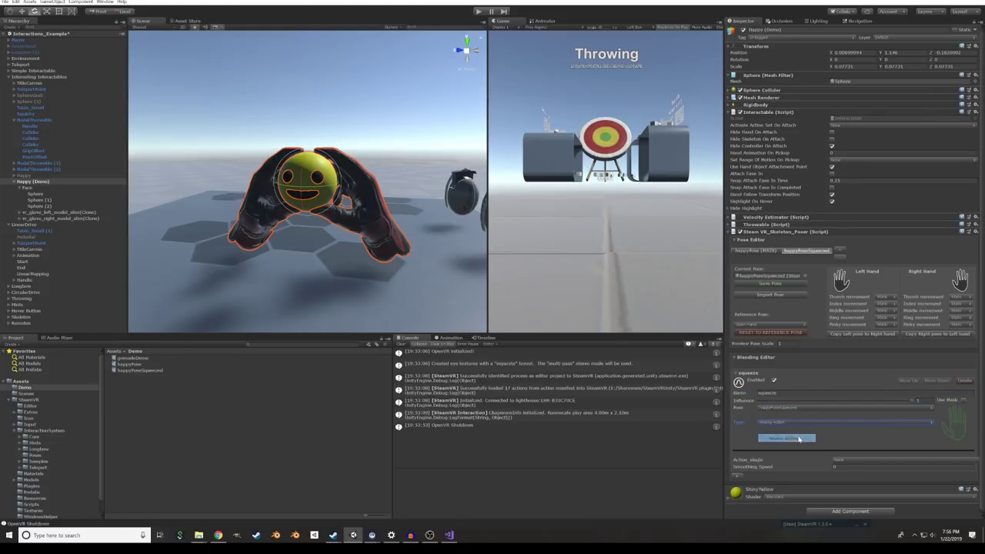
{"action": "left_click", "coordinate": [873, 461]}
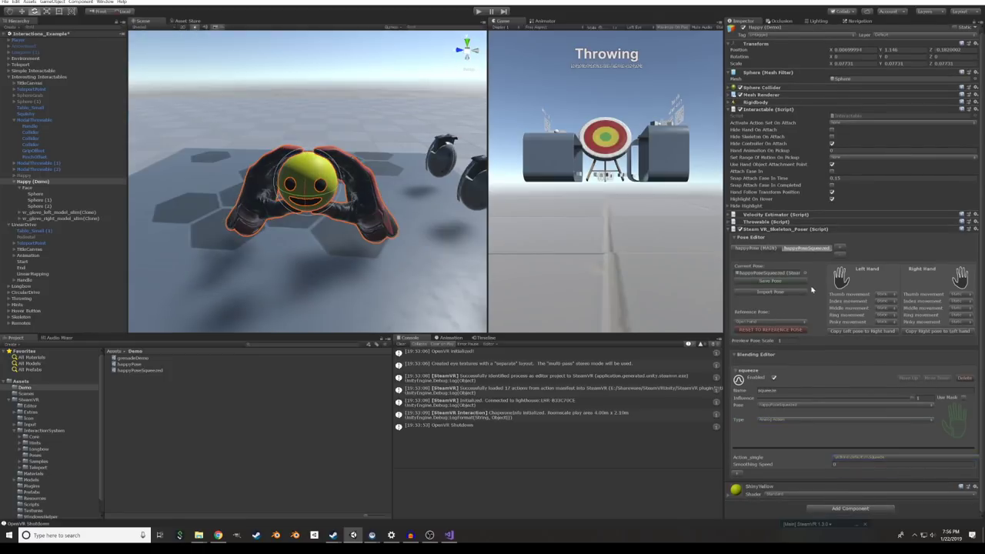
{"action": "left_click", "coordinate": [478, 11]}
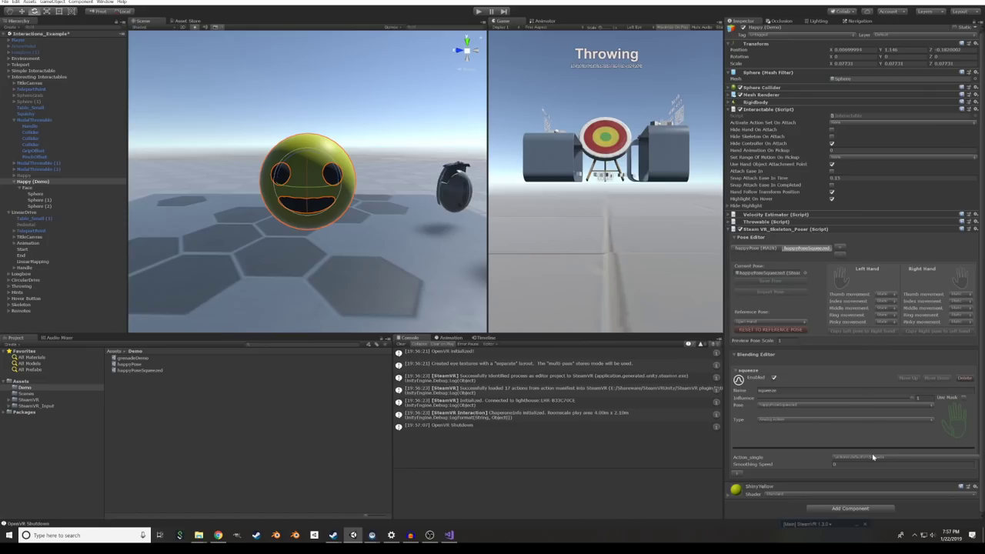
- Switch the squeeze behaviour's type to Manual and set its blend value to about 0.58
{"action": "left_click", "coordinate": [871, 459]}
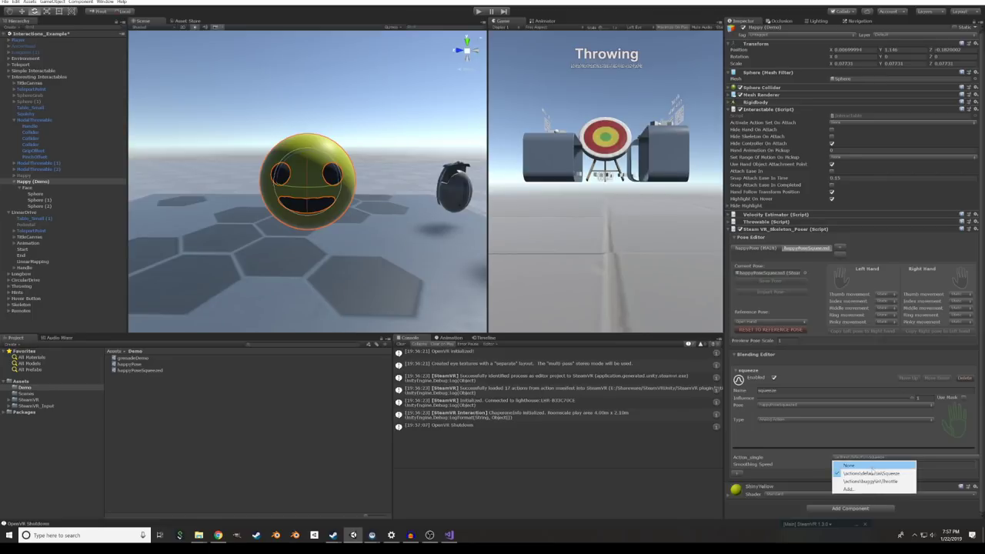
{"action": "left_click", "coordinate": [783, 420]}
{"action": "left_click", "coordinate": [783, 427]}
{"action": "left_click_drag", "start_coordinate": [839, 461], "coordinate": [846, 462]}
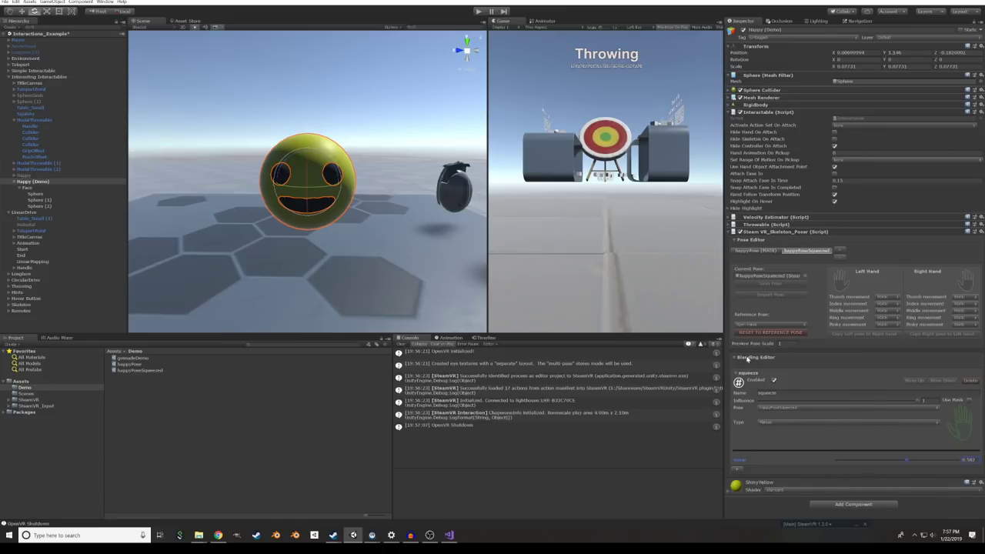
- Create a new script component named HappyBlend on Happy (Demo)
{"action": "left_click", "coordinate": [845, 504]}
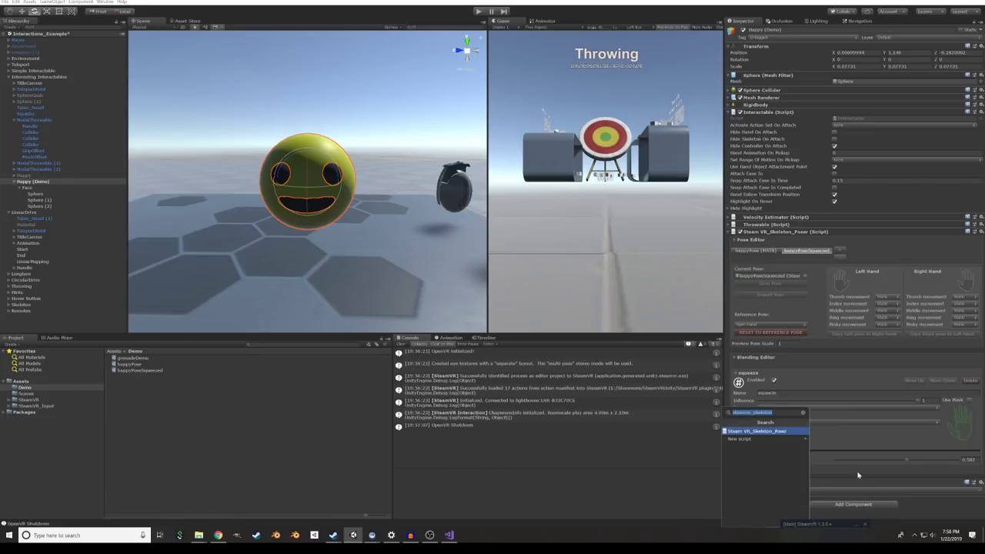
{"action": "type", "text": "HappyBlend"}
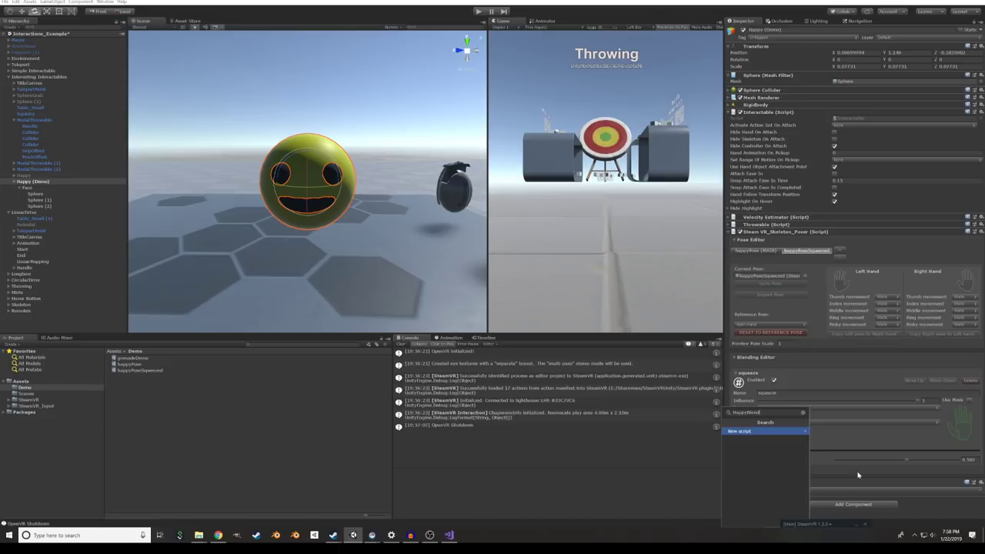
{"action": "key", "text": "Return"}
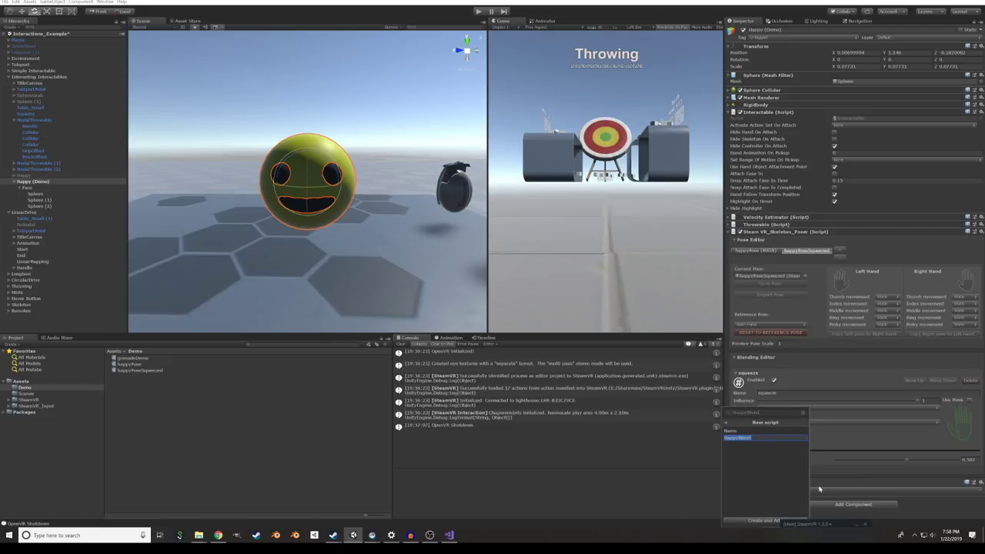
{"action": "left_click", "coordinate": [759, 522]}
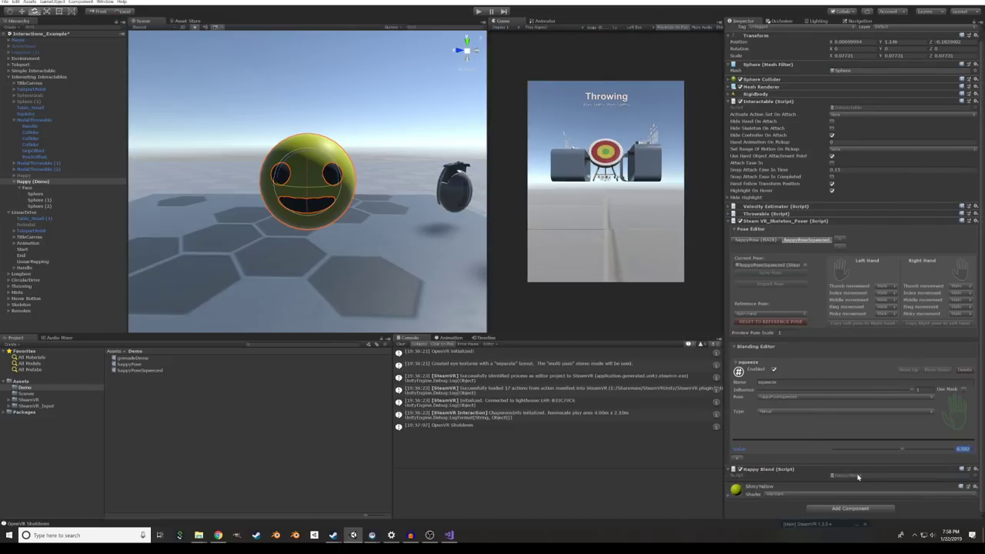
- Switch to Visual Studio, reload the modified solution, and add "using Valve.VR;" to HappyBlend.cs, saving the file
{"action": "left_click", "coordinate": [450, 535]}
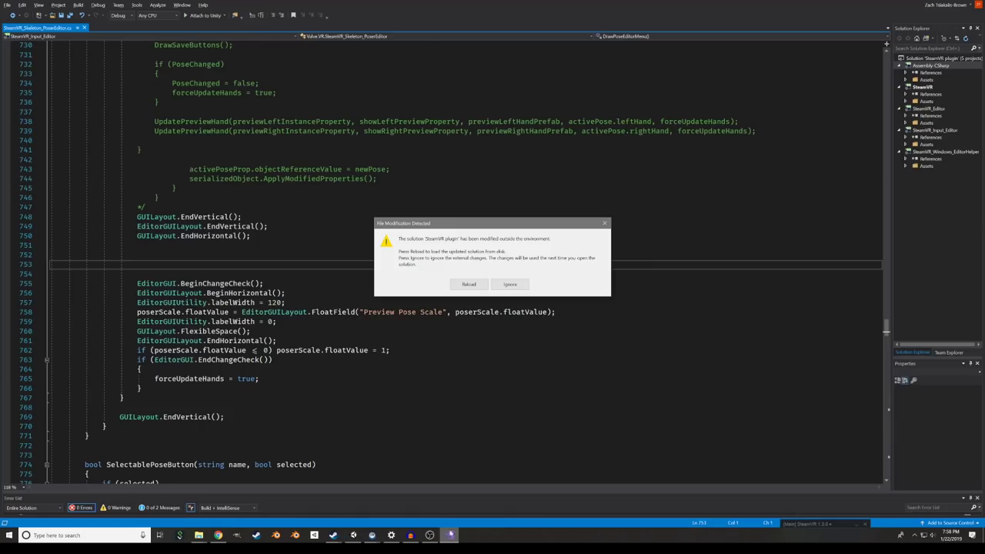
{"action": "left_click", "coordinate": [469, 284]}
{"action": "type", "text": "use"}
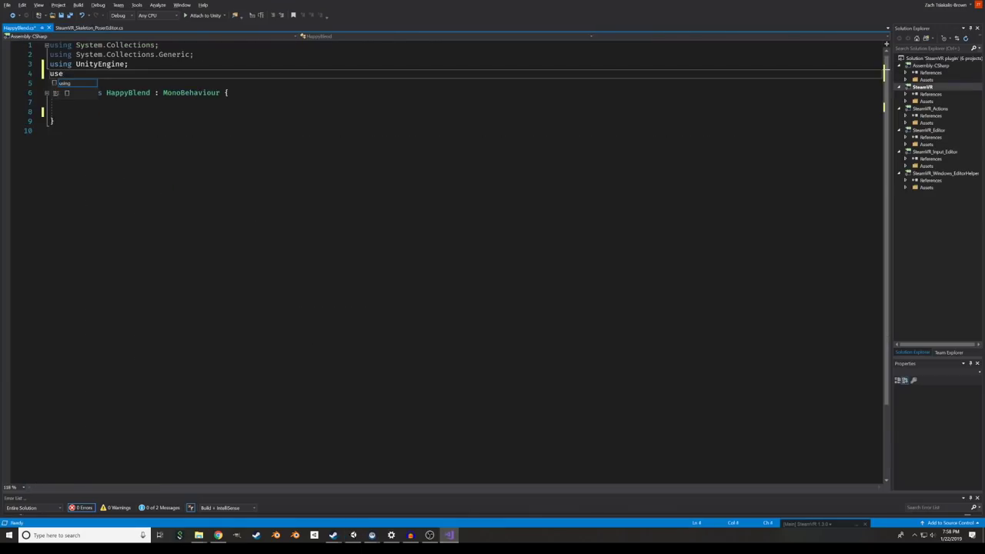
{"action": "type", "text": "ing V"}
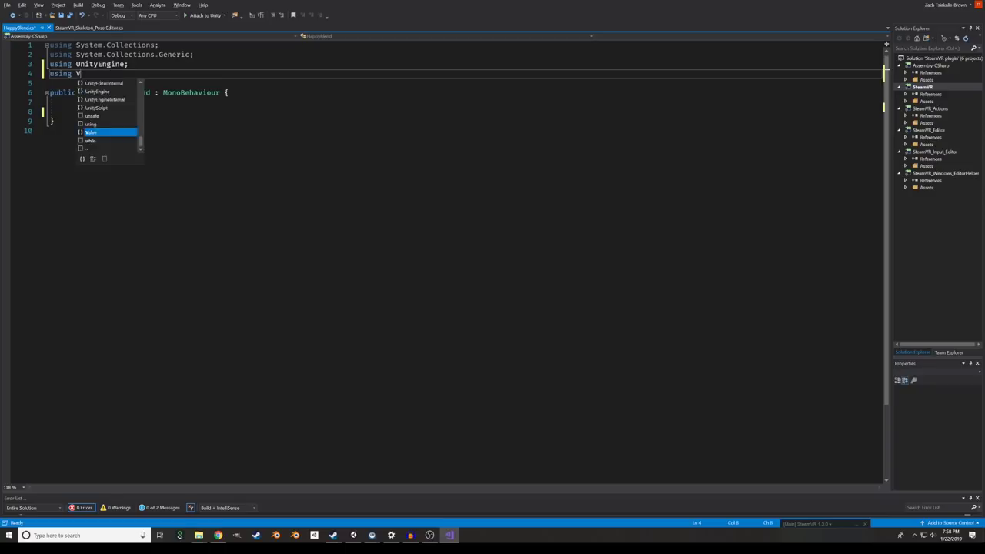
{"action": "type", "text": "aluve.VR;"}
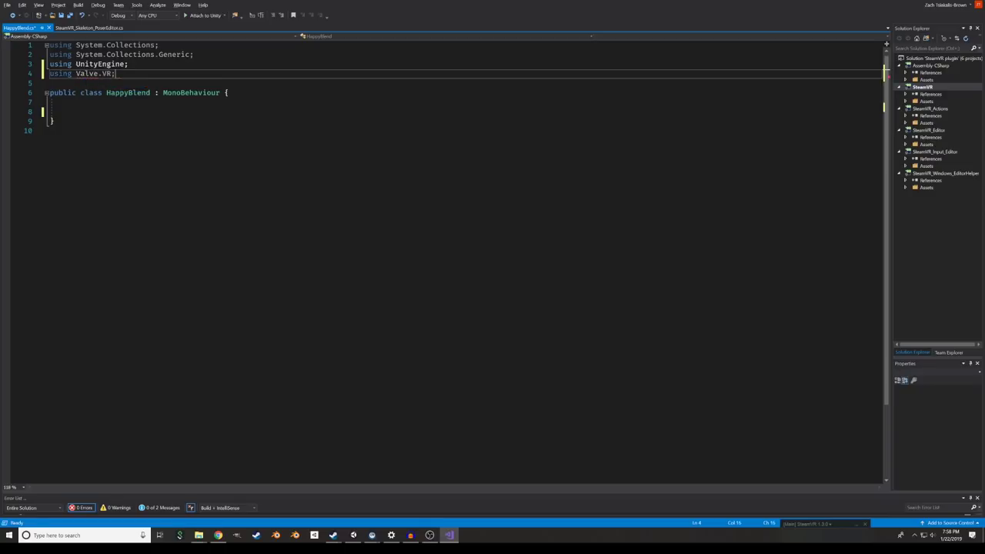
{"action": "key", "text": "ctrl+s"}
- Declare a SteamVR_Skeleton_Poser field named poser in the HappyBlend class and add an empty private Start method below it
{"action": "left_click", "coordinate": [68, 111]}
{"action": "type", "text": "Steamvr_skeleto"}
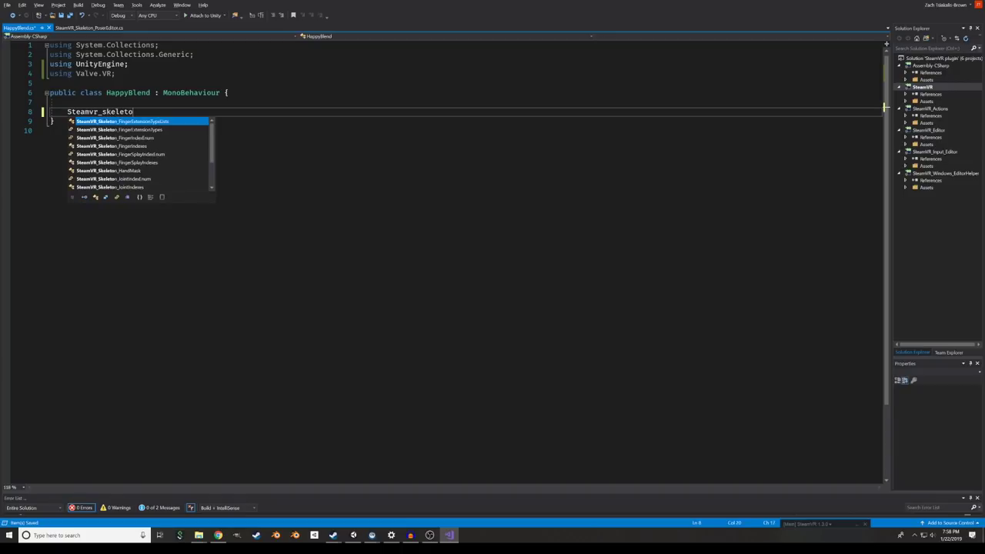
{"action": "type", "text": "n_pos pos"}
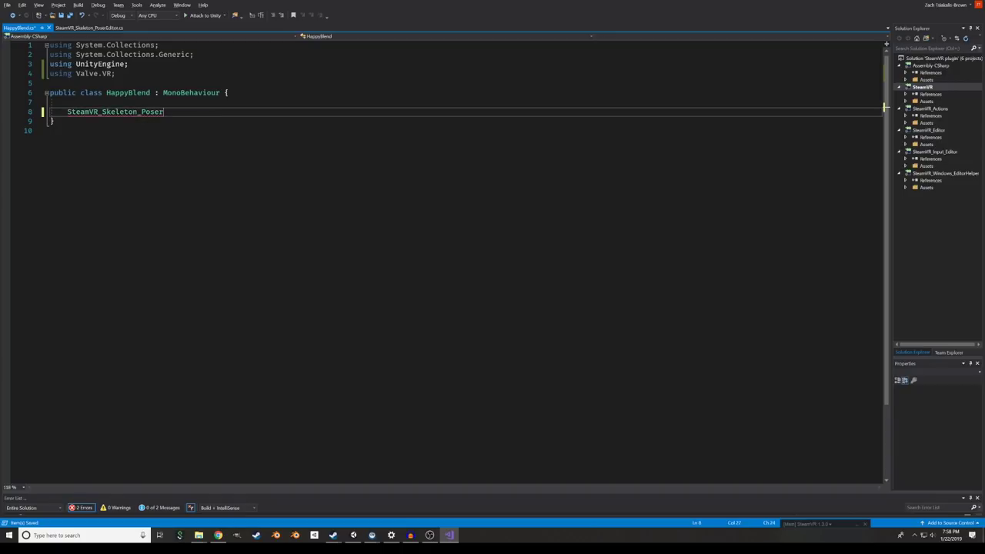
{"action": "type", "text": "er;"}
{"action": "key", "text": "Return"}
{"action": "key", "text": "Return"}
{"action": "type", "text": "v"}
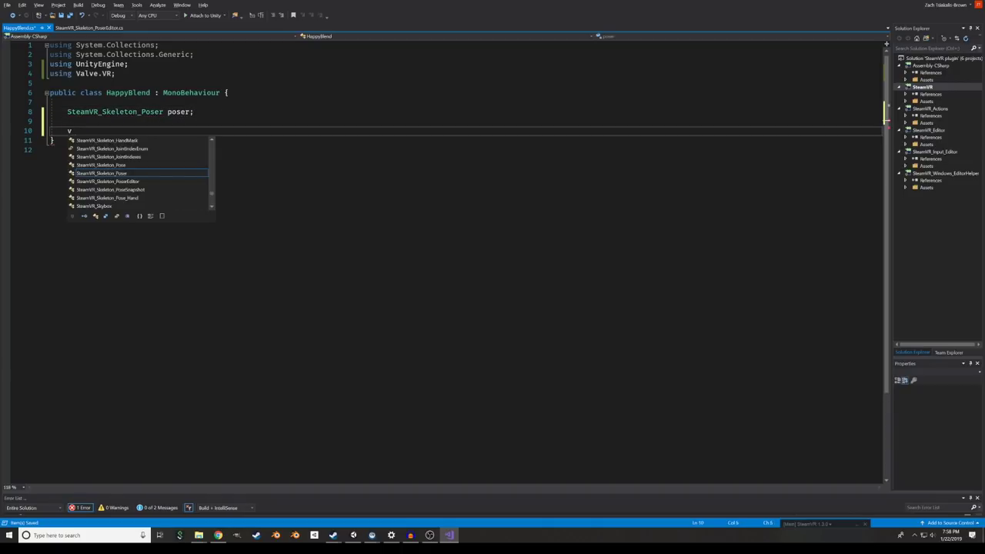
{"action": "type", "text": "oid Sta"}
{"action": "key", "text": "Tab"}
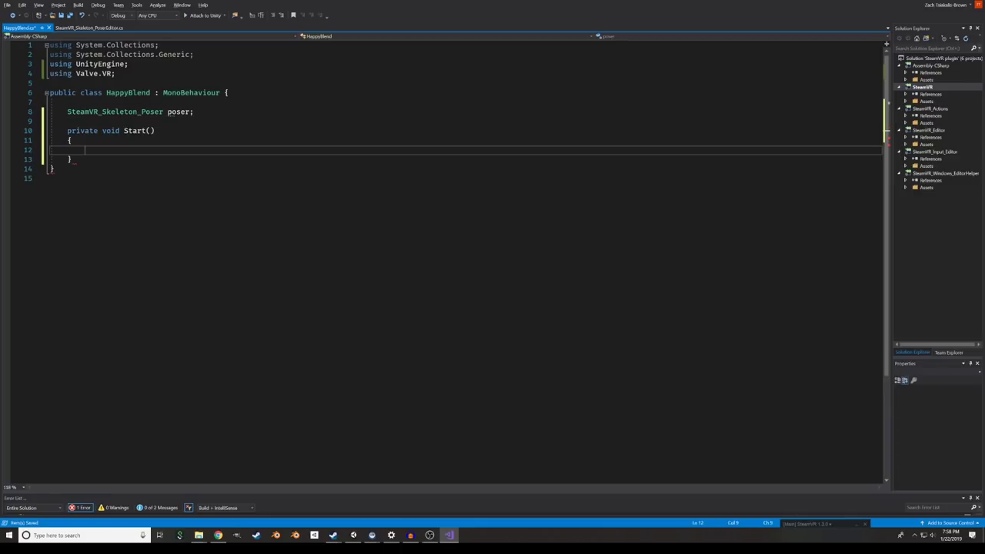
- In the Start method, assign poser with GetComponent<SteamVR_Skeleton_Poser>() and save the script
{"action": "type", "text": "poser "}
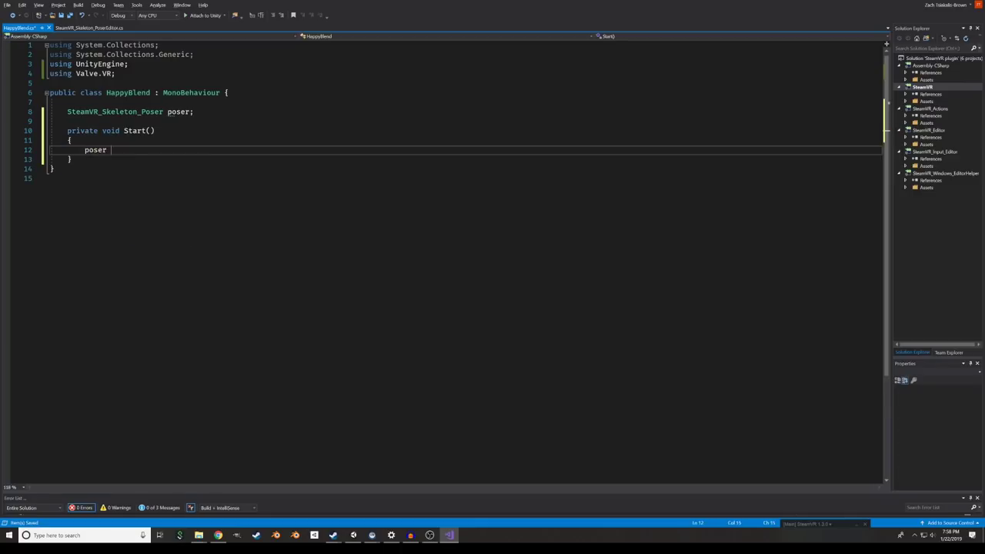
{"action": "type", "text": "= Get"}
{"action": "key", "text": "Tab"}
{"action": "type", "text": "<pos"}
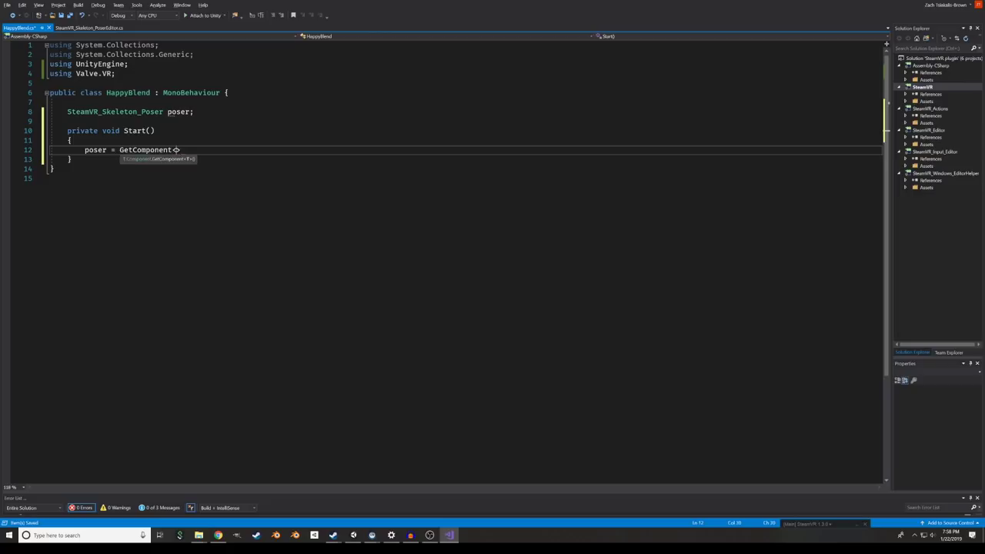
{"action": "type", "text": "er"}
{"action": "key", "text": "Tab"}
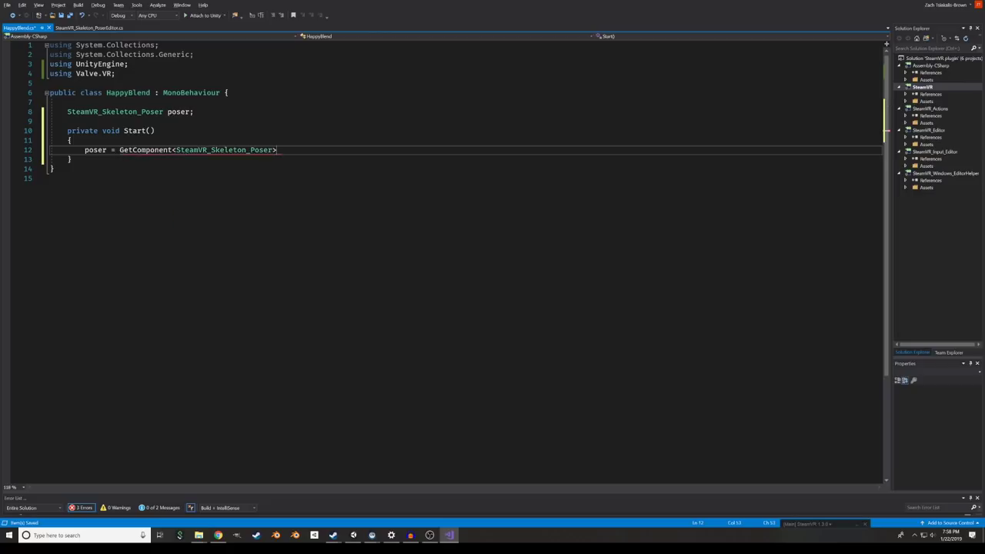
{"action": "type", "text": "();/"}
{"action": "key", "text": "BackSpace"}
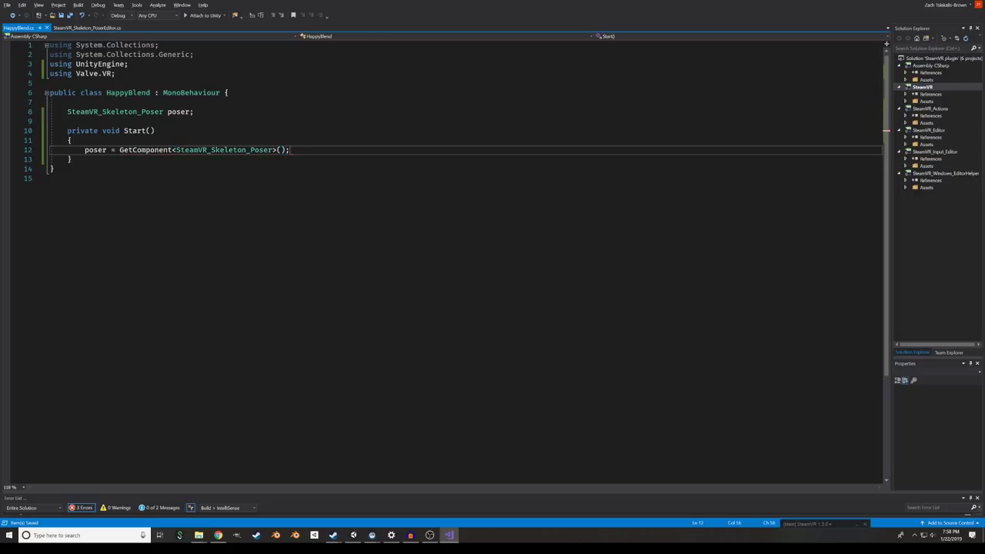
- Add an empty void Update method below Start in the HappyBlend class
{"action": "key", "text": "Down"}
{"action": "key", "text": "Return"}
{"action": "key", "text": "Return"}
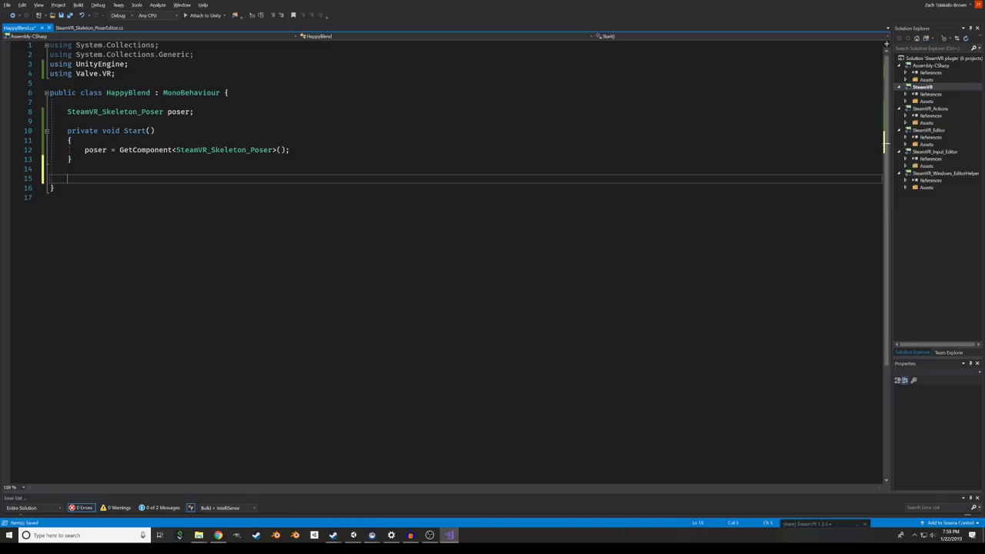
{"action": "type", "text": "void U"}
{"action": "key", "text": "Return"}
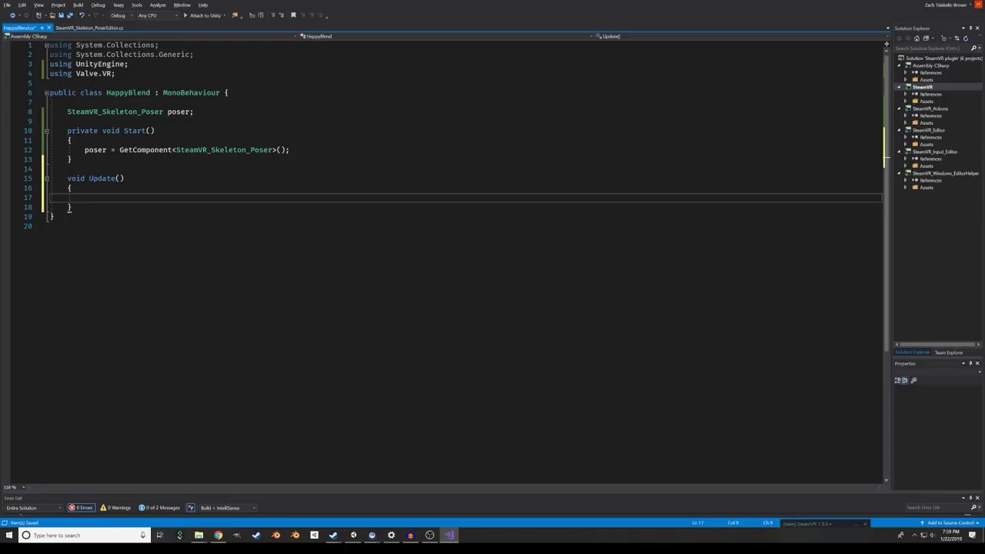
- In Update, call poser.SetBlendingBehaviourValue with "squeeze", the behaviour name used in the Blending Editor, as its first argument
{"action": "type", "text": "poser"}
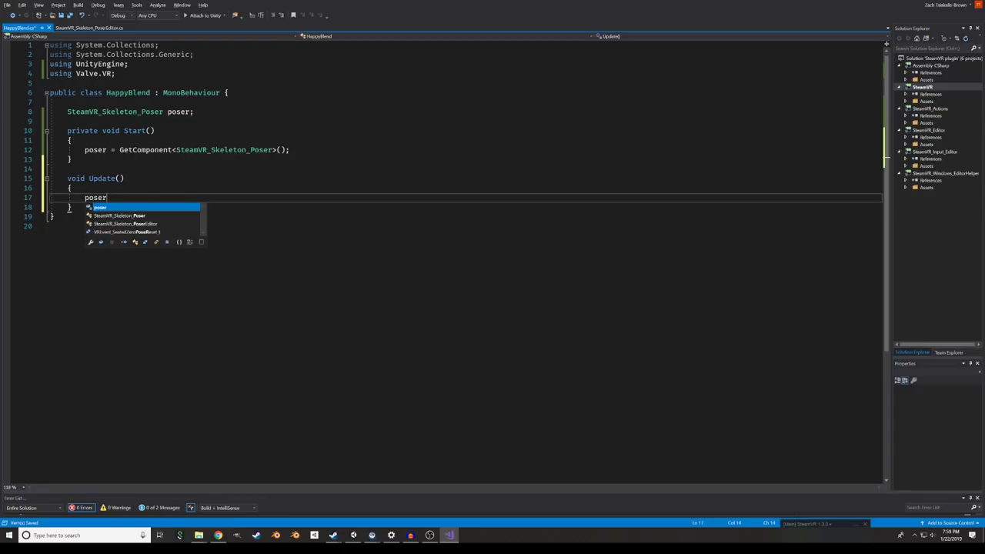
{"action": "type", "text": ".set"}
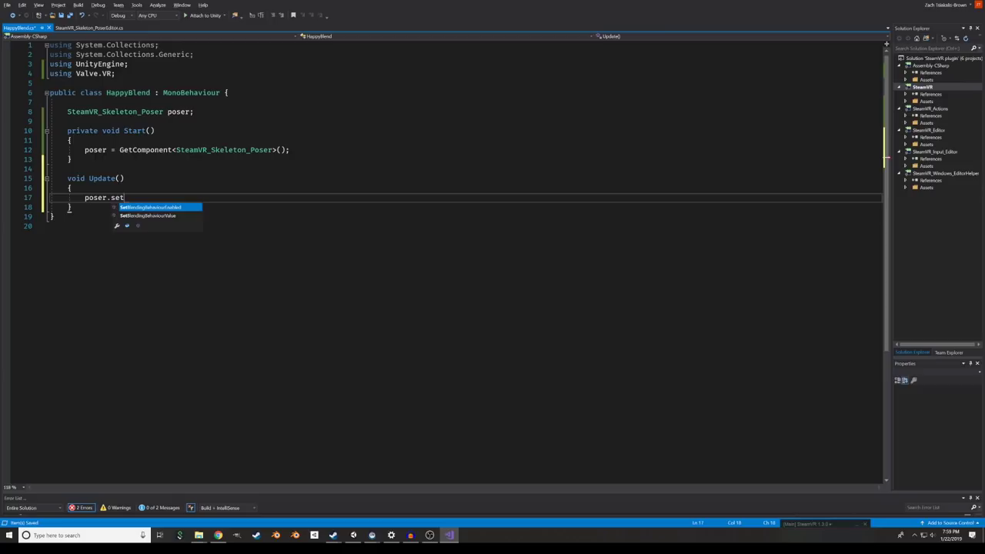
{"action": "key", "text": "Down"}
{"action": "type", "text": "("}
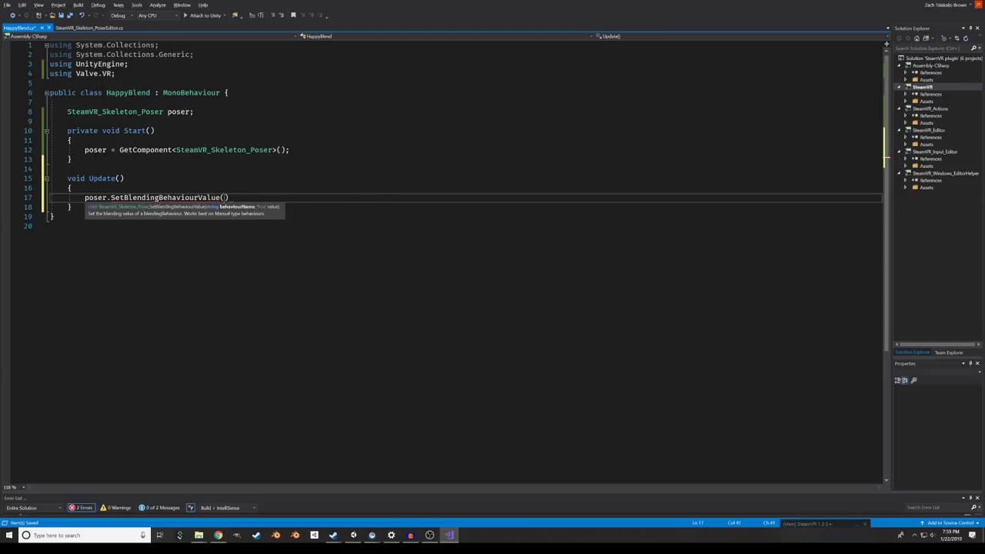
{"action": "key", "text": "alt+Tab"}
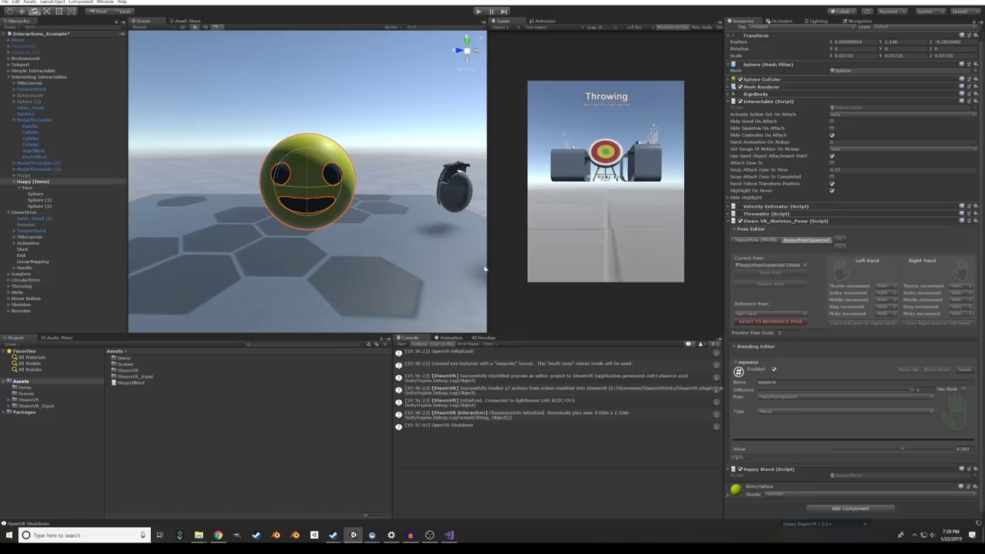
{"action": "key", "text": "alt+Tab"}
{"action": "type", "text": "\""}
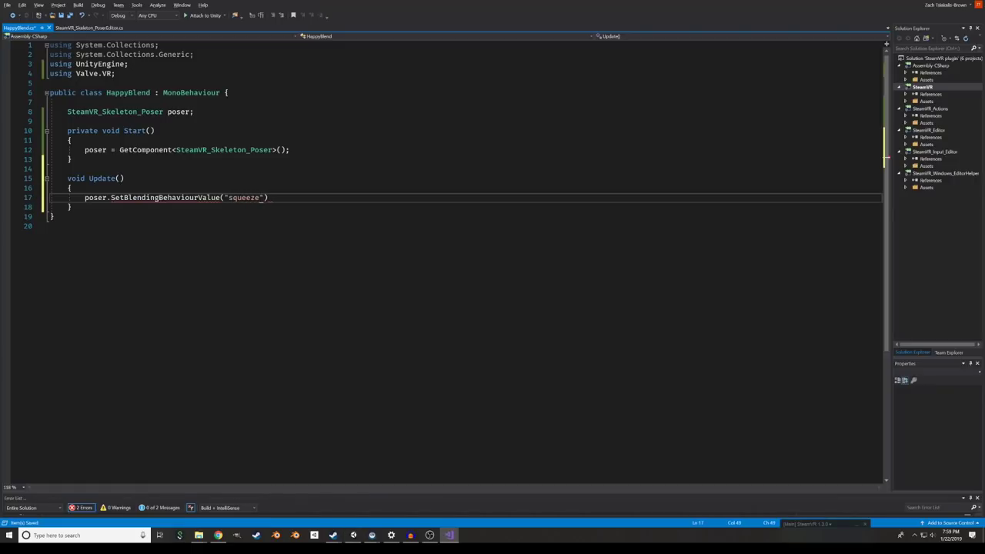
{"action": "type", "text": "squeeze\", "}
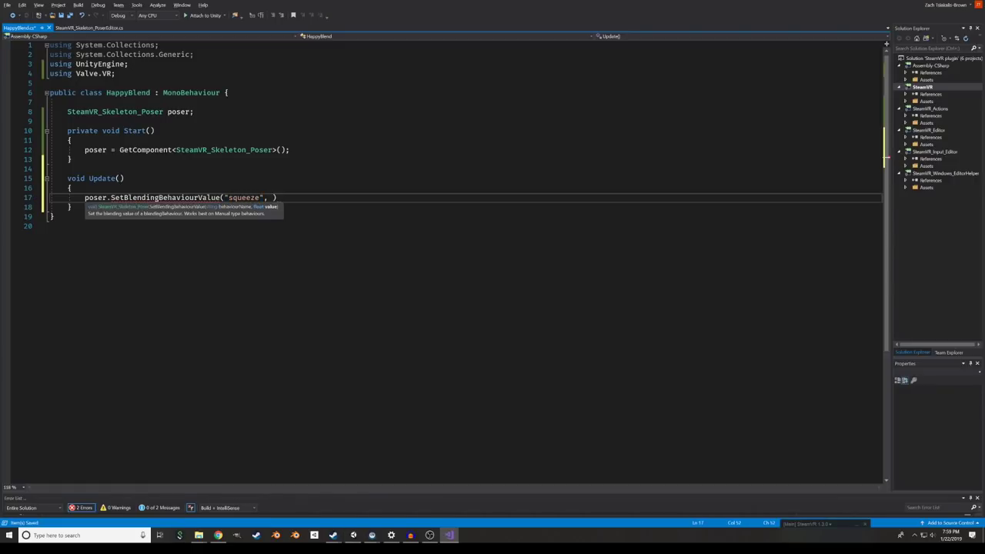
- Complete the call with the value Mathf.Sin(Time.time * 10) / 2 + 0.5f and save HappyBlend.cs
{"action": "type", "text": "Mathf"}
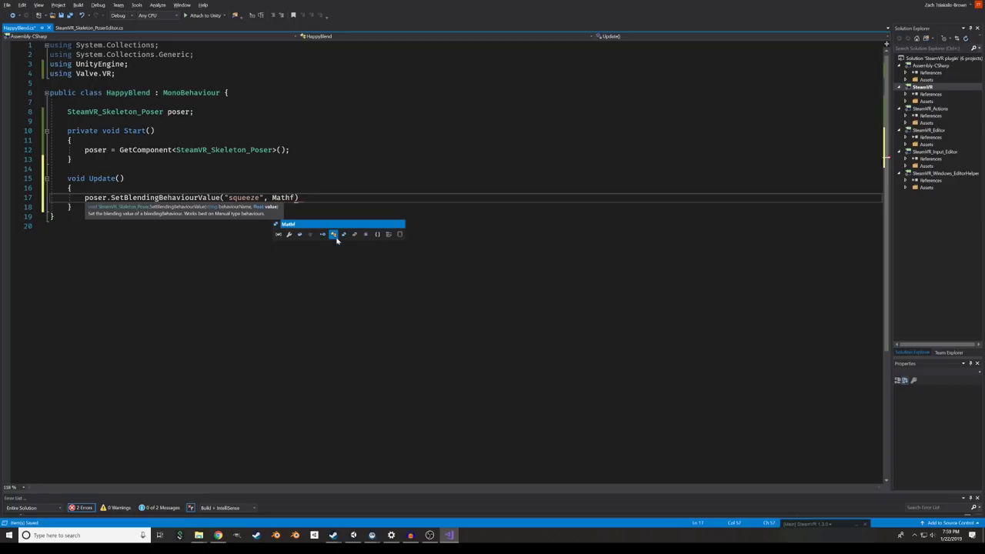
{"action": "key", "text": "Tab"}
{"action": "type", "text": ".Sin("}
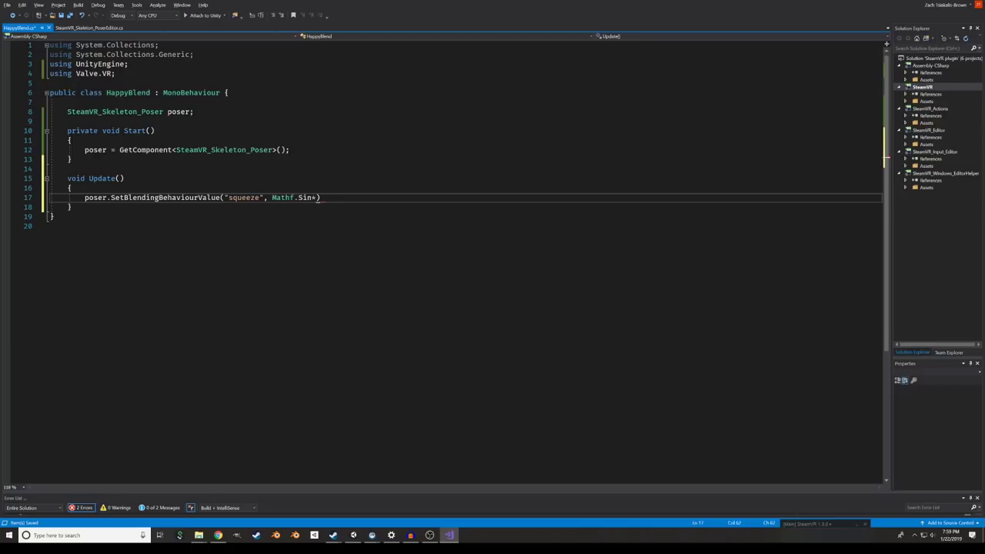
{"action": "type", "text": "(Time.time"}
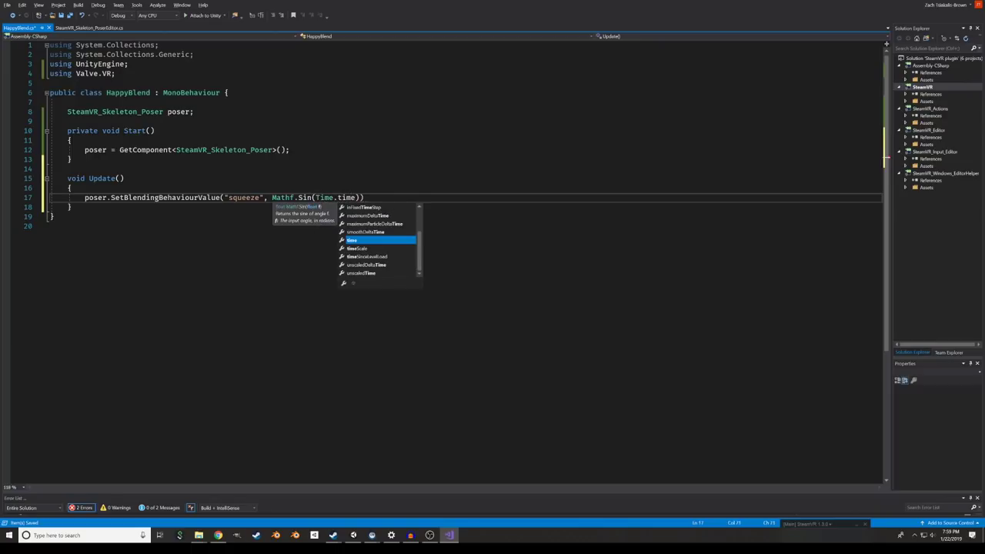
{"action": "key", "text": "Escape"}
{"action": "type", "text": "e * 10) / "}
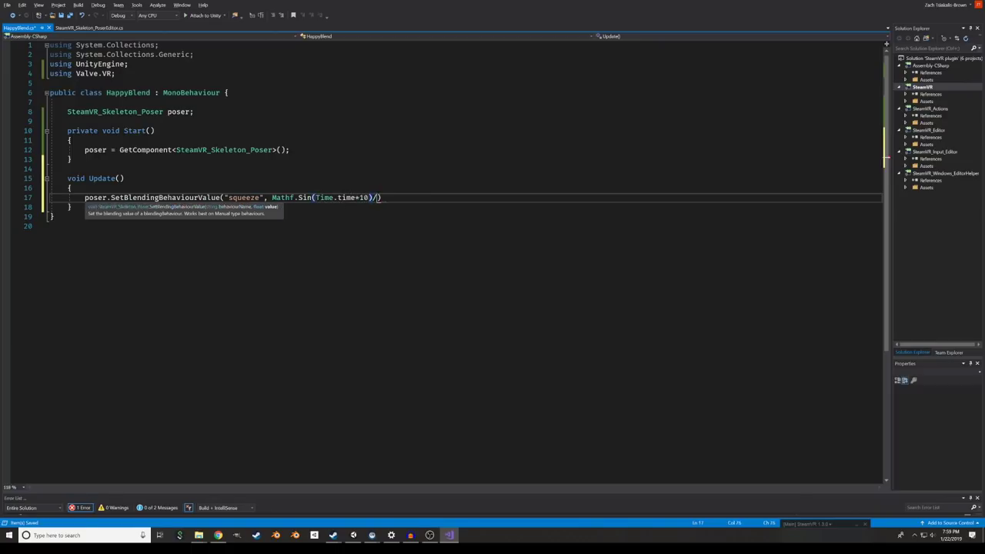
{"action": "type", "text": "2 + 0.5f);"}
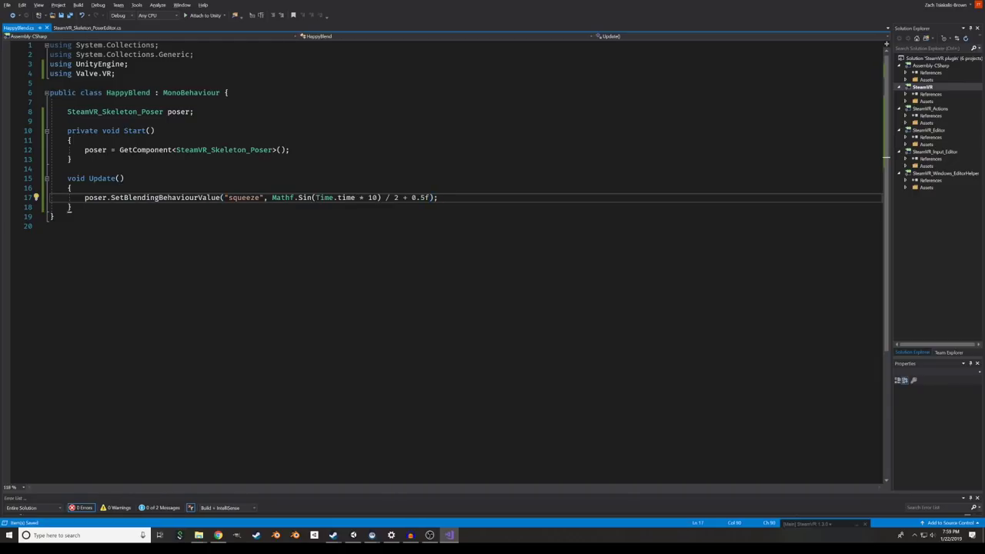
{"action": "key", "text": "Up"}
- Switch to Unity and play the scene to test the scripted squeeze blending on the smiley ball
{"action": "key", "text": "alt+Tab"}
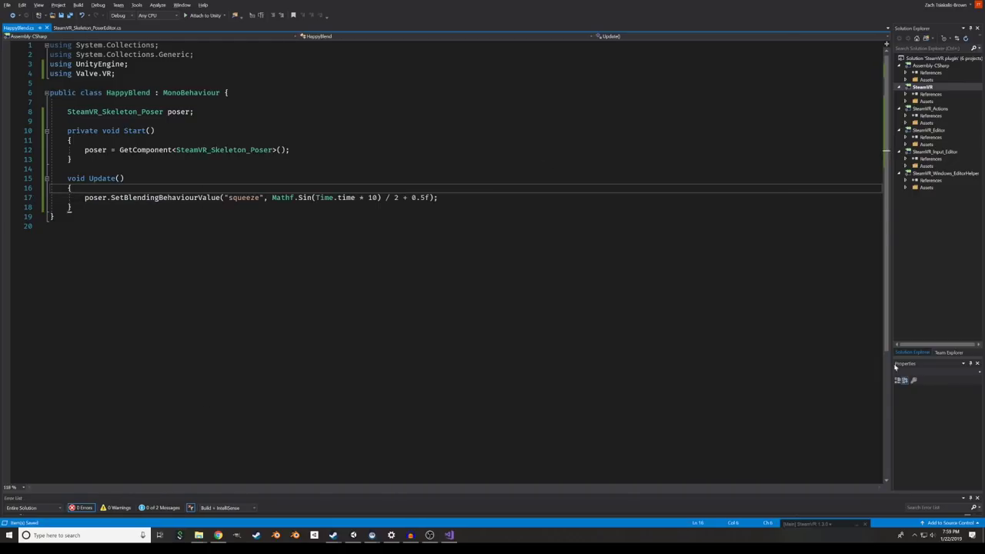
{"action": "left_click", "coordinate": [473, 11]}
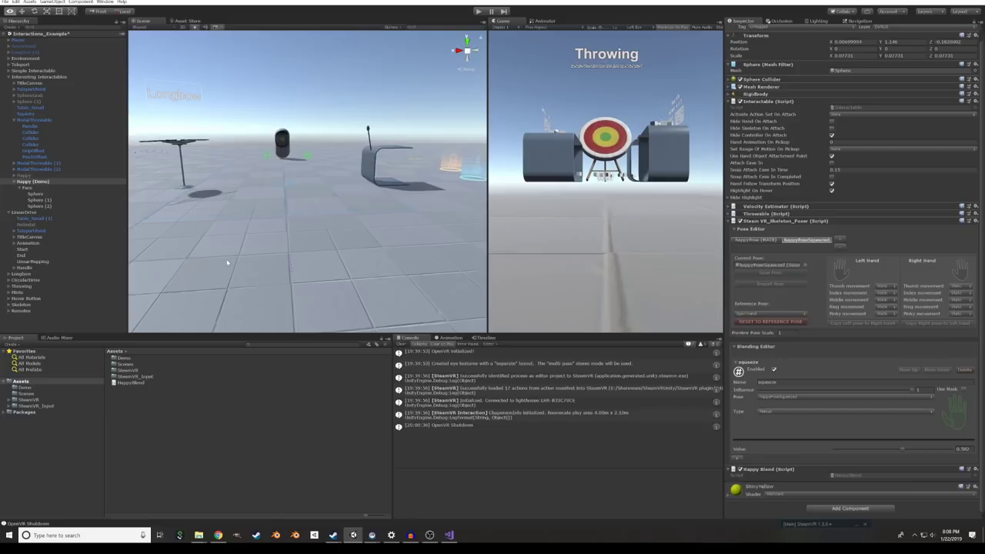
- Select the Player object and set its scale to 3 on all axes
{"action": "right_click_drag", "start_coordinate": [227, 263], "coordinate": [354, 257]}
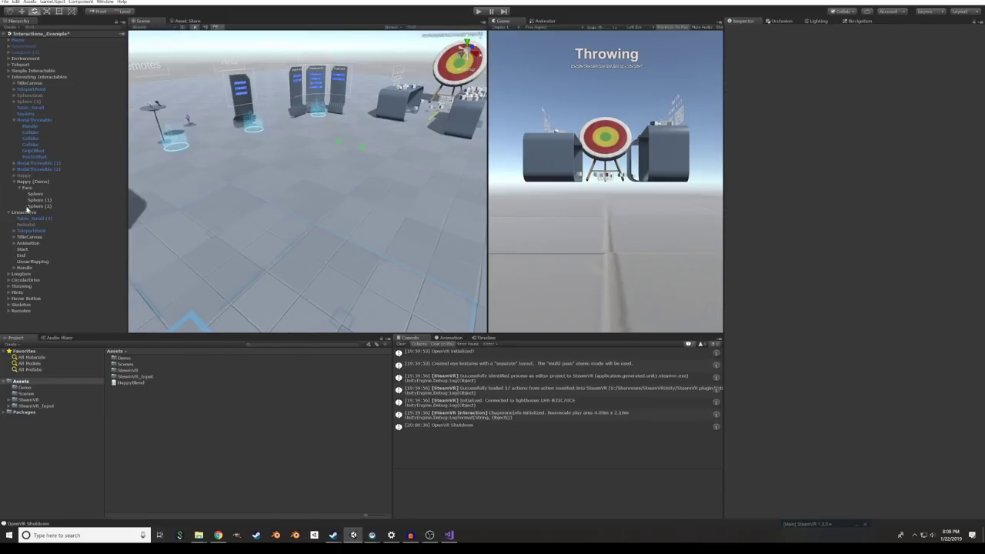
{"action": "right_click_drag", "start_coordinate": [139, 173], "coordinate": [300, 114]}
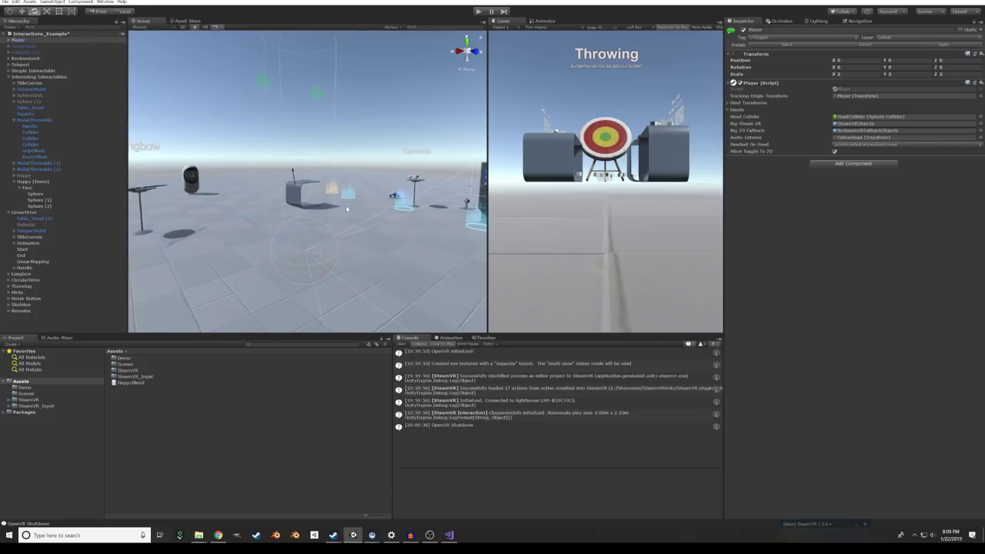
{"action": "right_click_drag", "start_coordinate": [352, 175], "coordinate": [487, 203]}
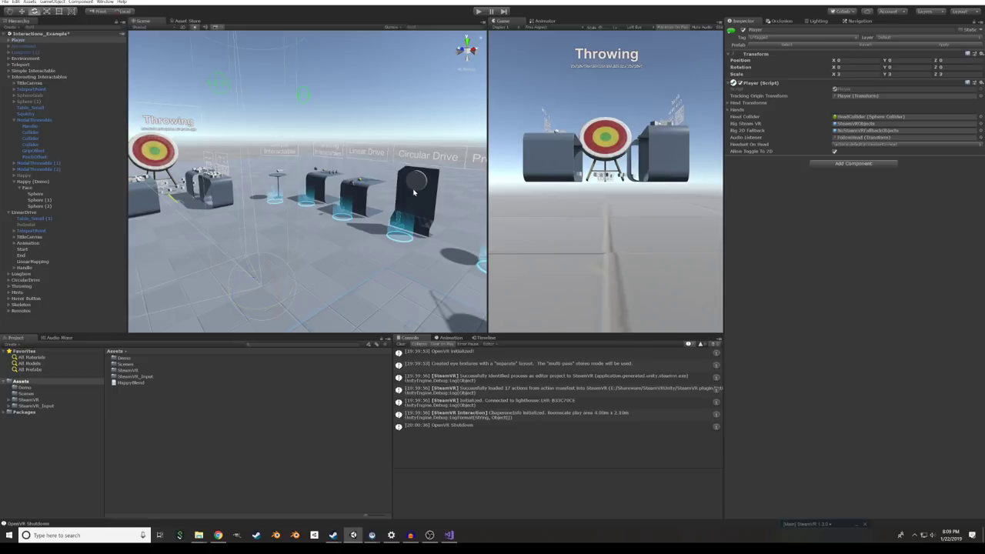
{"action": "right_click_drag", "start_coordinate": [414, 192], "coordinate": [476, 220]}
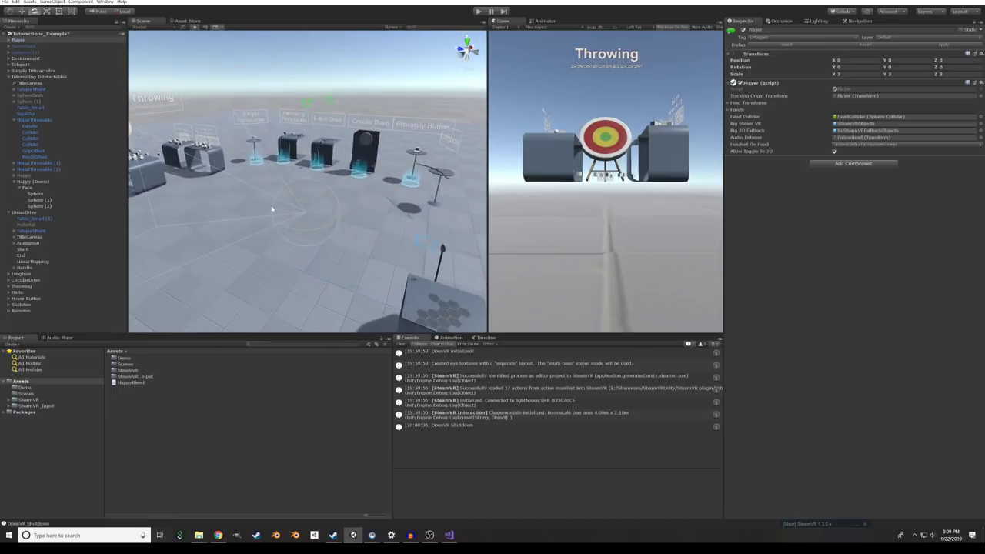
- Move the Throwable (Newton) (3) cube off the throwing table into open space at about X -4.61, Y 3.05, Z -0.98
{"action": "right_click", "coordinate": [22, 321]}
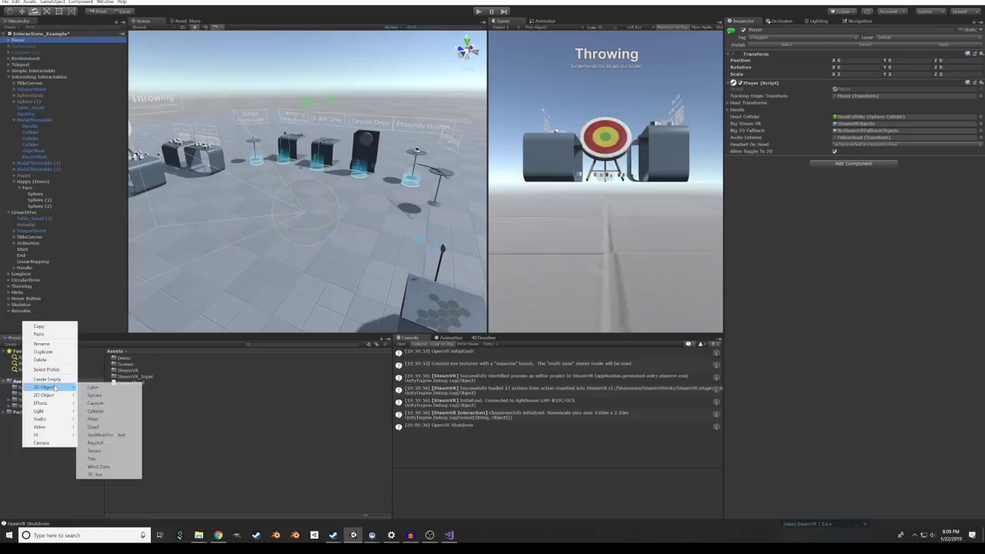
{"action": "right_click_drag", "start_coordinate": [262, 216], "coordinate": [240, 195]}
{"action": "key", "text": "w"}
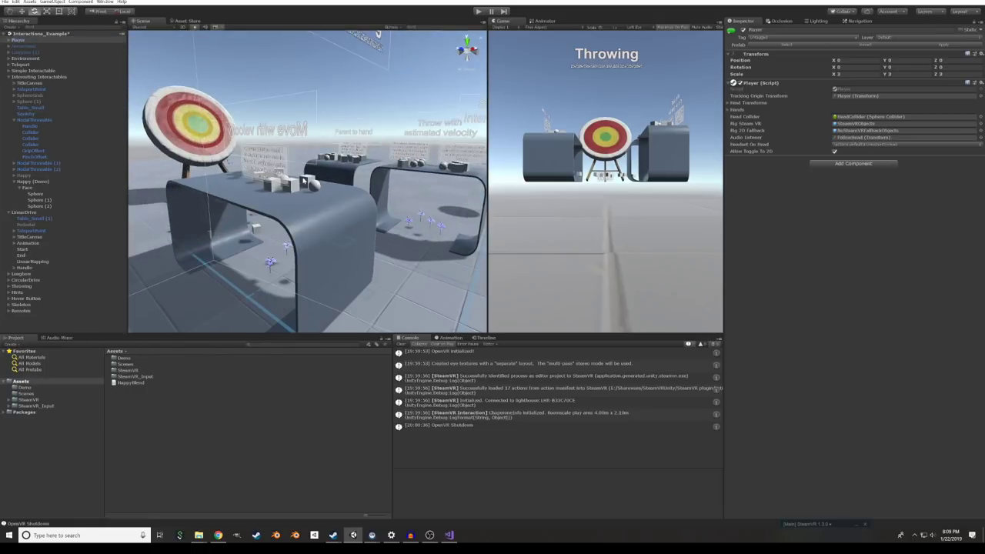
{"action": "left_click", "coordinate": [297, 187]}
{"action": "right_click_drag", "start_coordinate": [297, 187], "coordinate": [262, 191]}
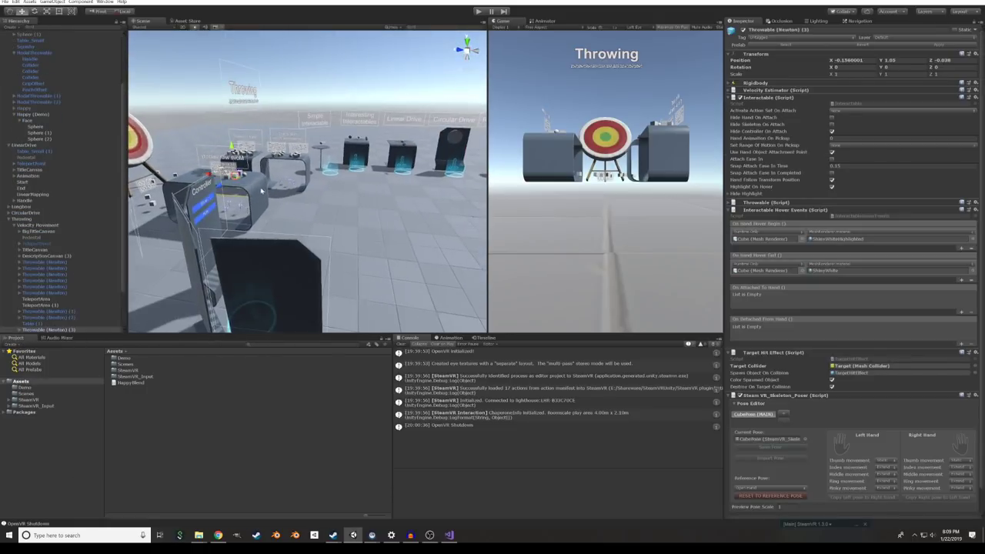
{"action": "left_click_drag", "start_coordinate": [216, 177], "coordinate": [383, 187]}
{"action": "key", "text": "s"}
{"action": "right_click_drag", "start_coordinate": [383, 187], "coordinate": [353, 218]}
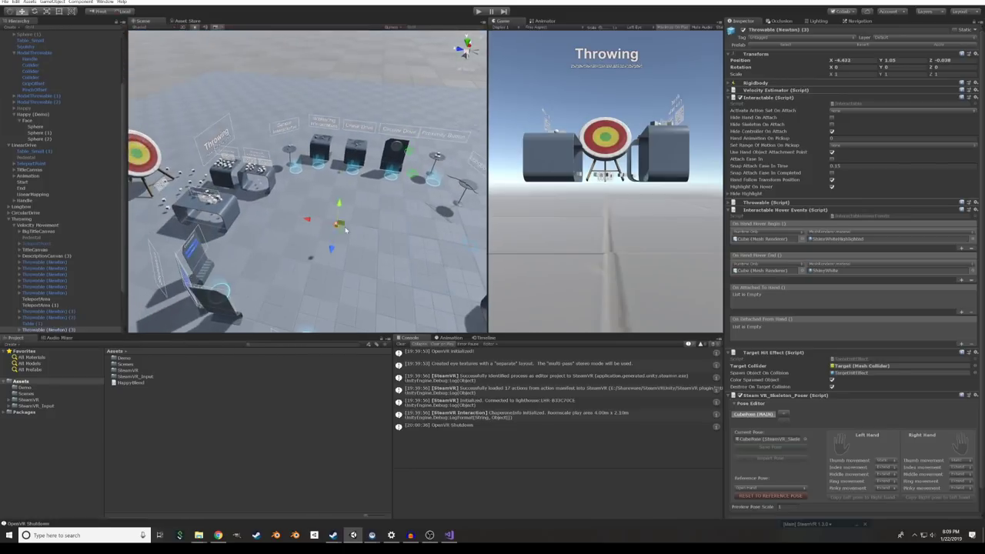
{"action": "left_click_drag", "start_coordinate": [348, 210], "coordinate": [362, 164]}
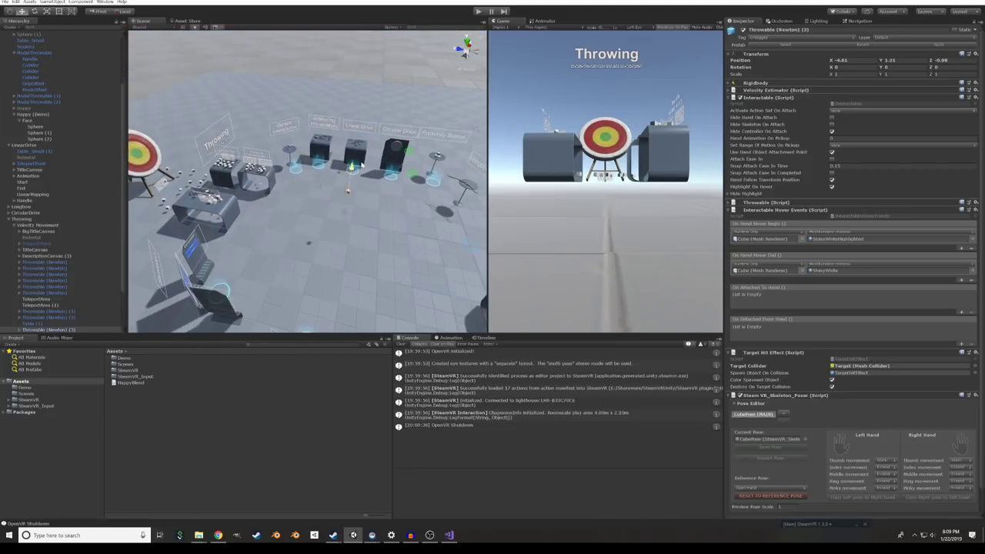
- Collapse the cube's Interactable Hover Events component and show the right-hand preview of its CubePose
{"action": "left_click", "coordinate": [756, 82]}
{"action": "left_click", "coordinate": [766, 84]}
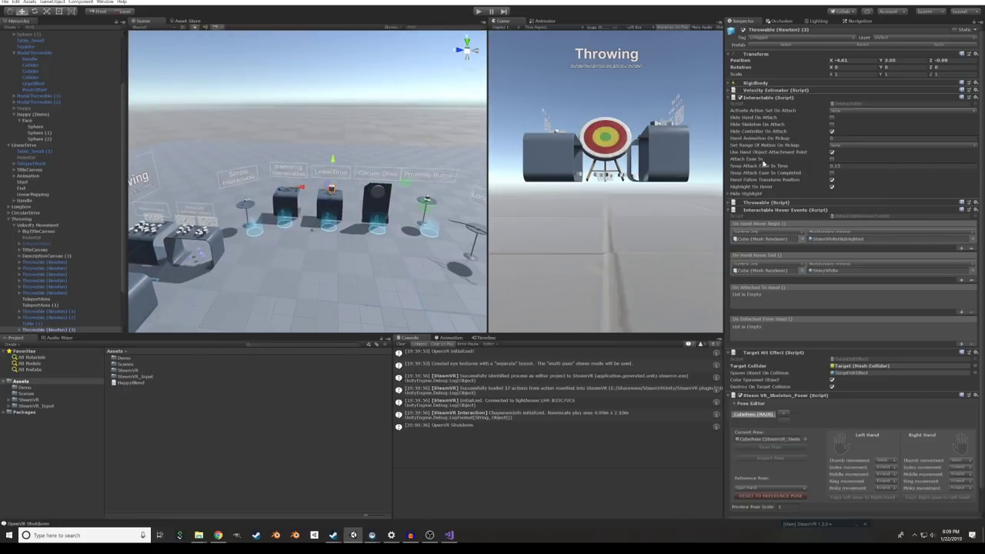
{"action": "left_click", "coordinate": [761, 211]}
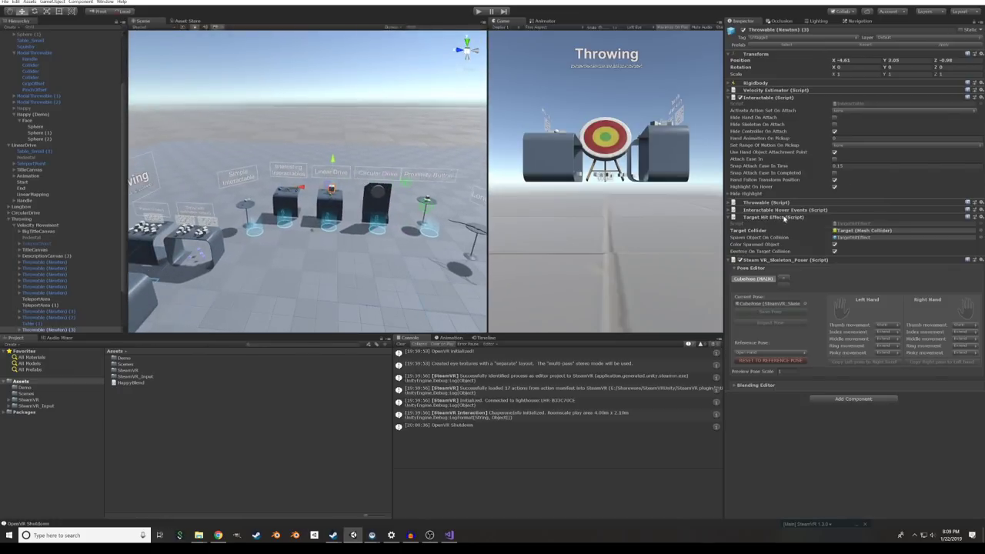
{"action": "left_click", "coordinate": [965, 309]}
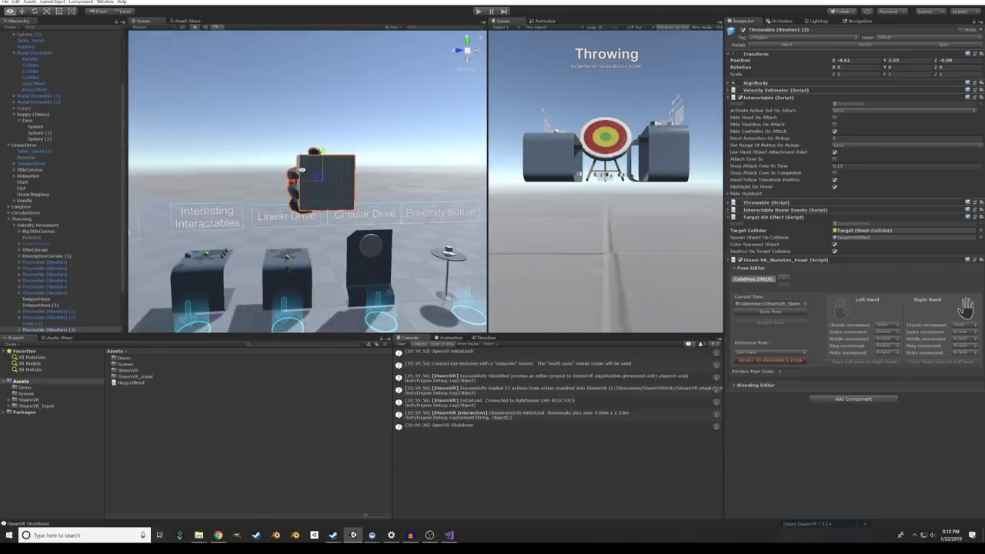
{"action": "left_click_drag", "start_coordinate": [303, 170], "coordinate": [544, 154], "text": "alt"}
{"action": "scroll", "coordinate": [382, 181], "scroll_direction": "down", "scroll_amount": 6}
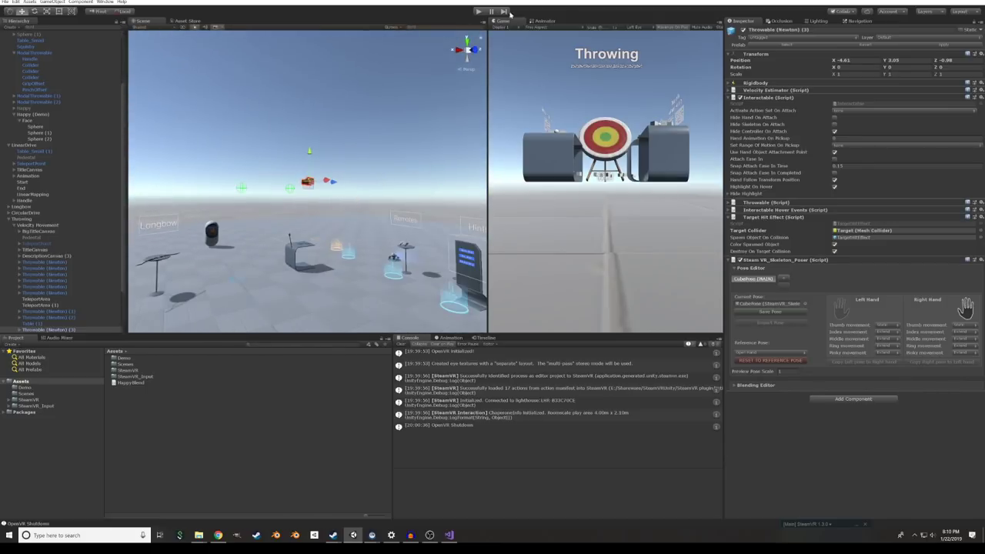
- Play-test grabbing the cube with the enlarged player, and set the cube's preview pose scale to 3 after stopping
{"action": "left_click", "coordinate": [481, 11]}
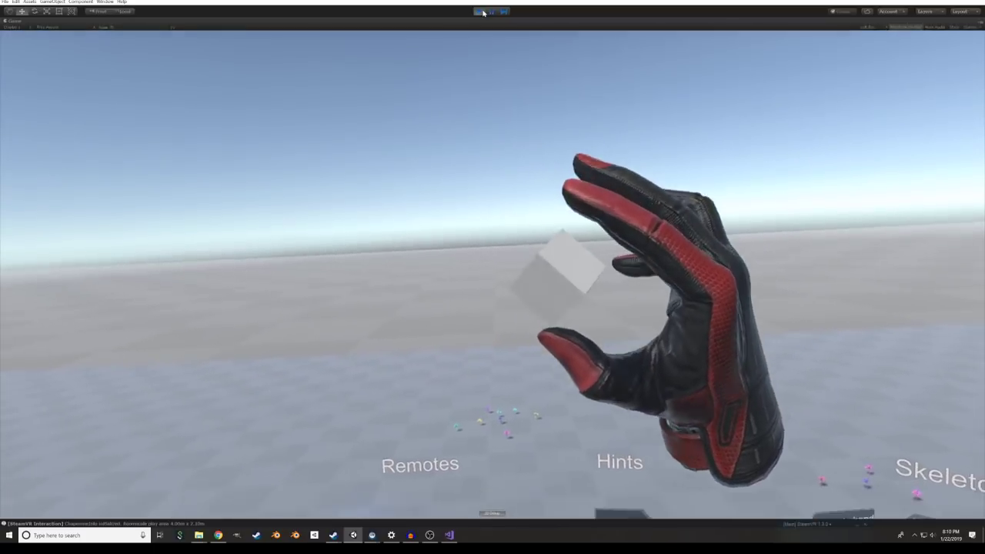
{"action": "left_click", "coordinate": [480, 12]}
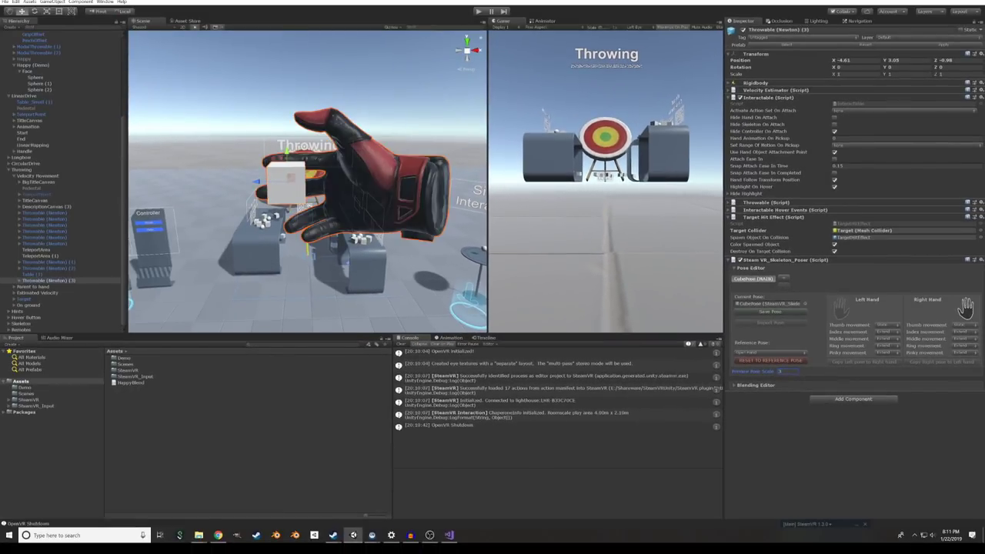
{"action": "left_click_drag", "start_coordinate": [346, 212], "coordinate": [409, 219], "text": "alt"}
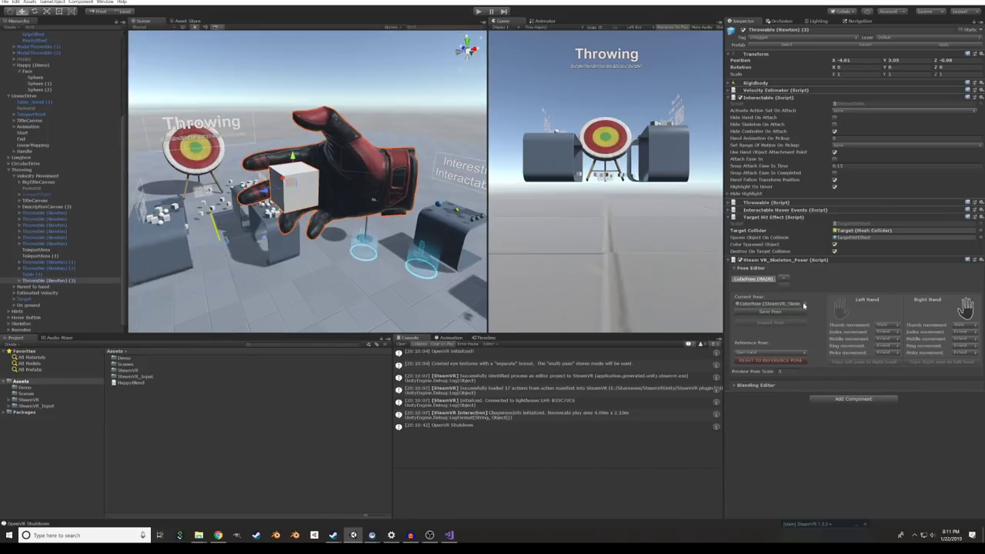
- Assign CubePose 1 as the cube's current pose and show its right-hand preview
{"action": "left_click", "coordinate": [804, 304]}
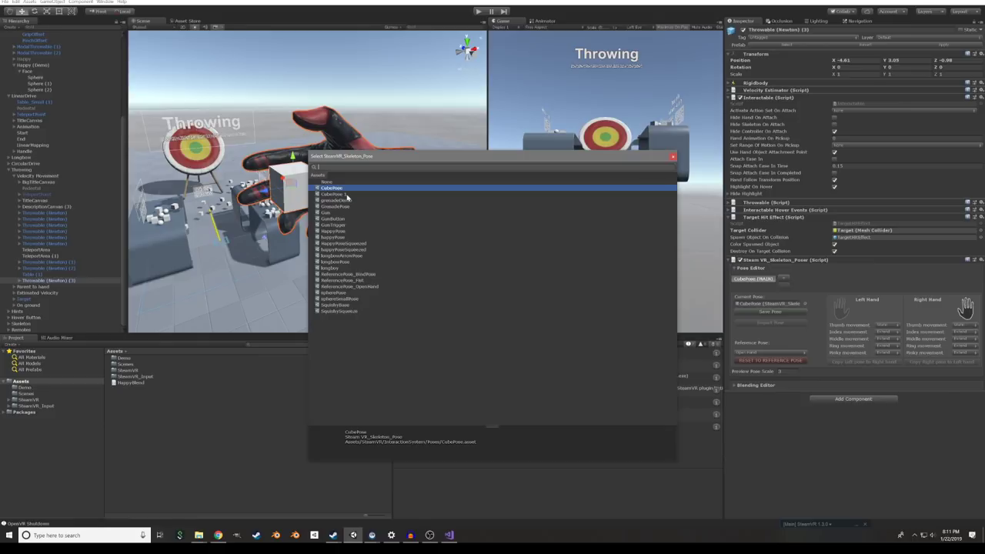
{"action": "left_click", "coordinate": [965, 307]}
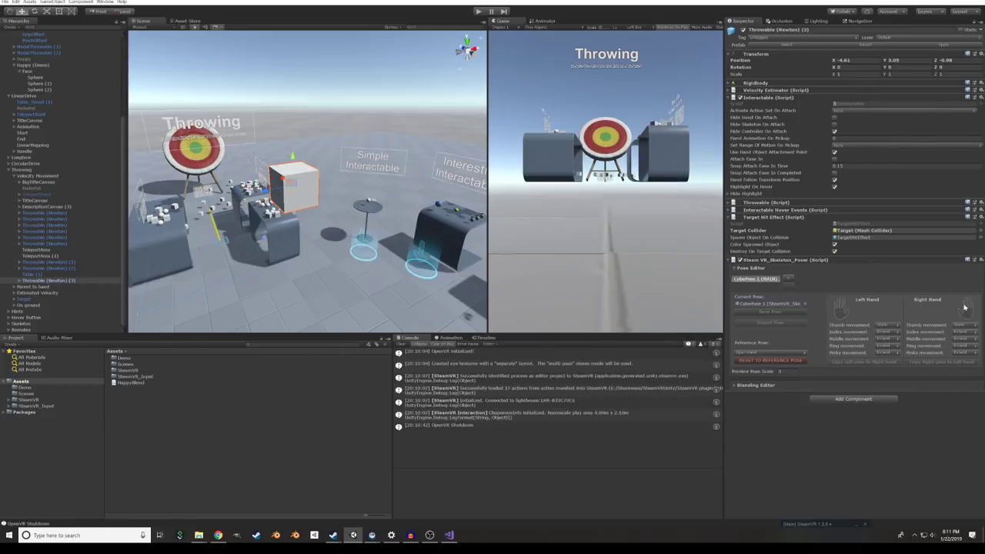
{"action": "left_click_drag", "start_coordinate": [374, 199], "coordinate": [355, 121], "text": "alt"}
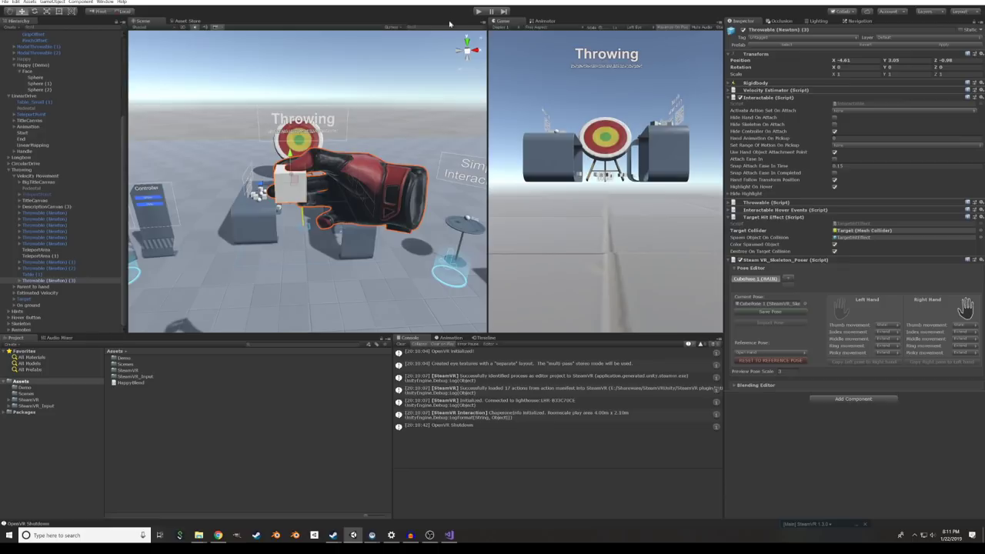
- Play the scene to test grabbing the cube with CubePose 1
{"action": "left_click", "coordinate": [477, 11]}
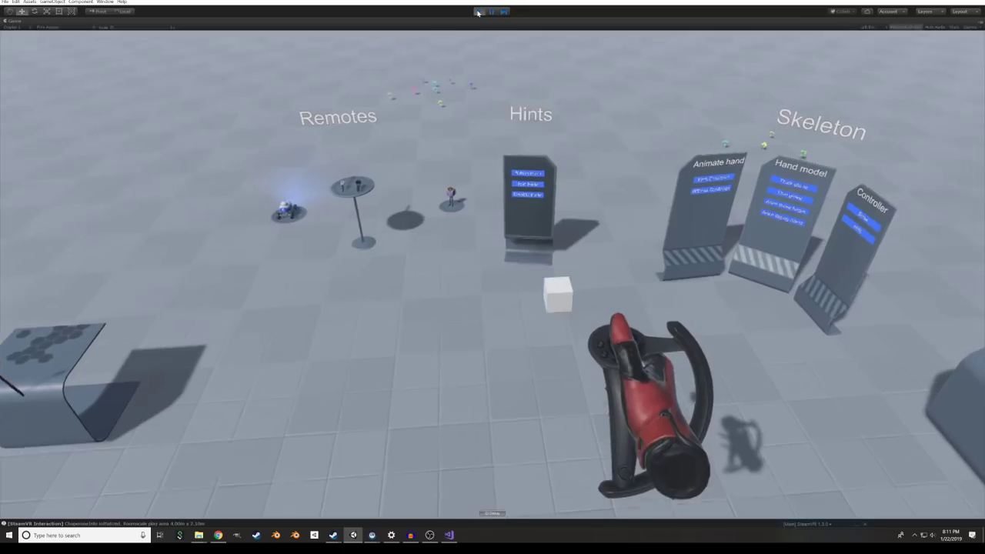